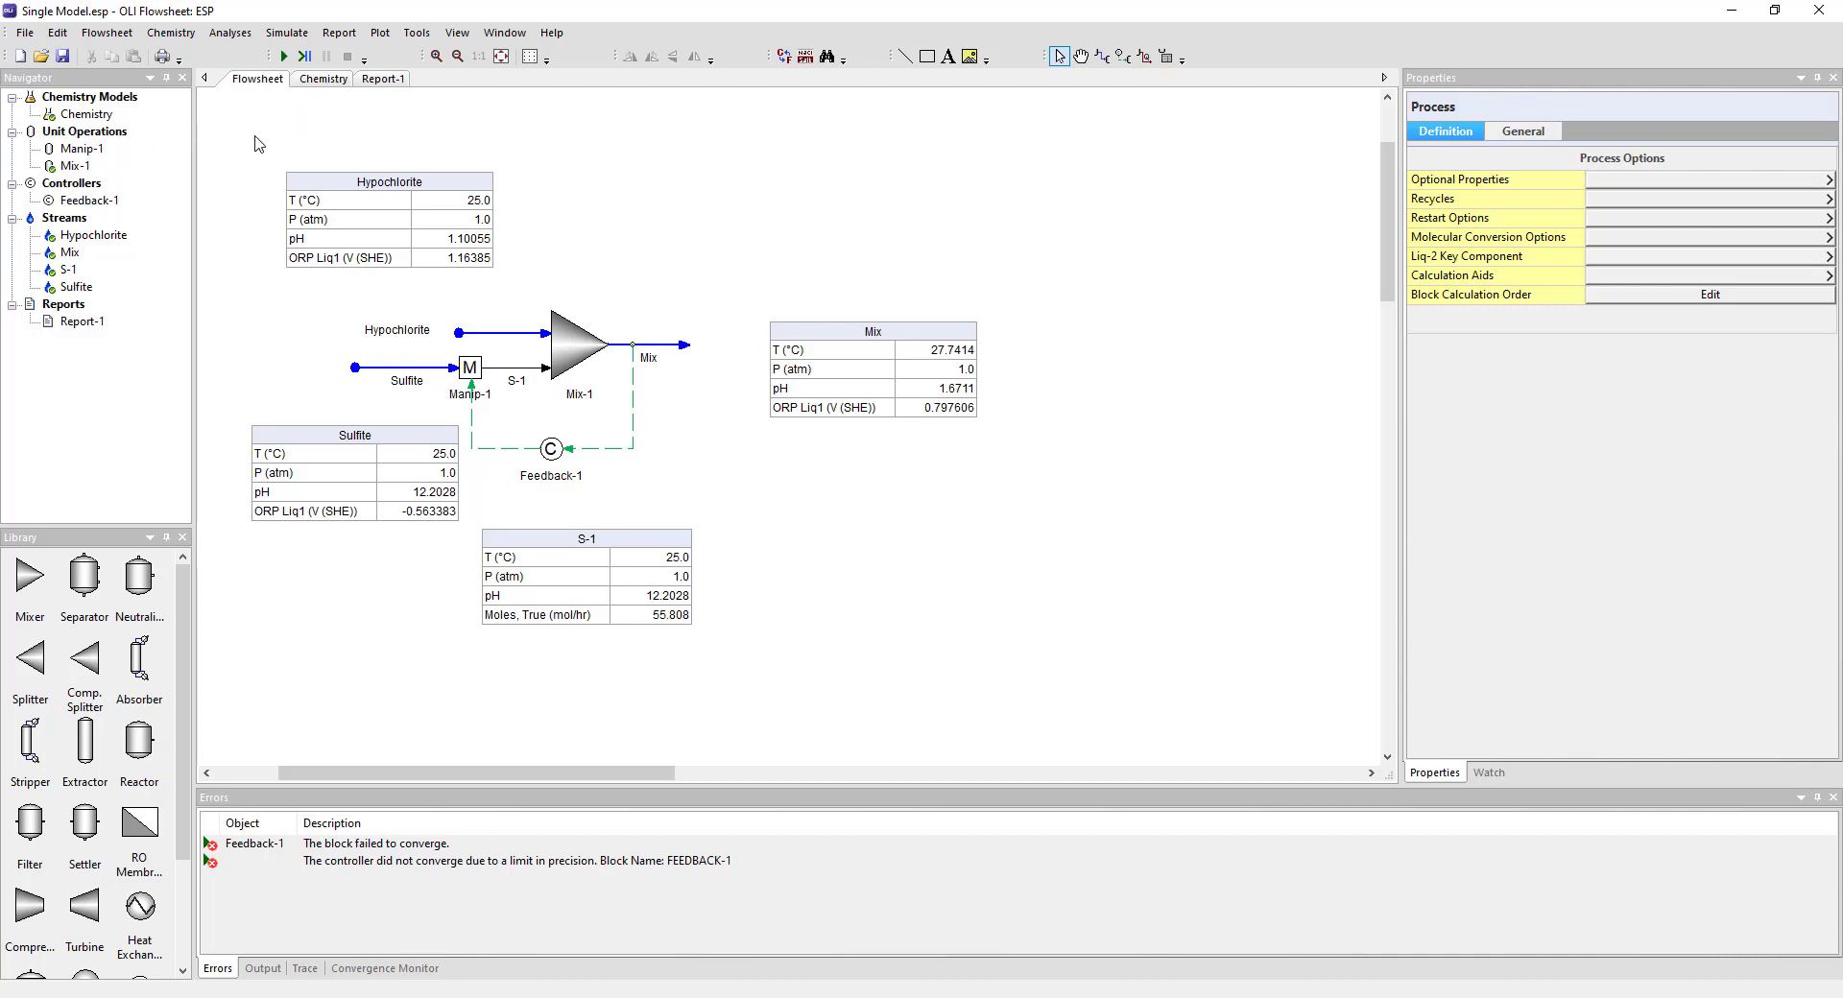
Review the inflows and the thermodynamic databank defined in the chemistry model
click(330, 84)
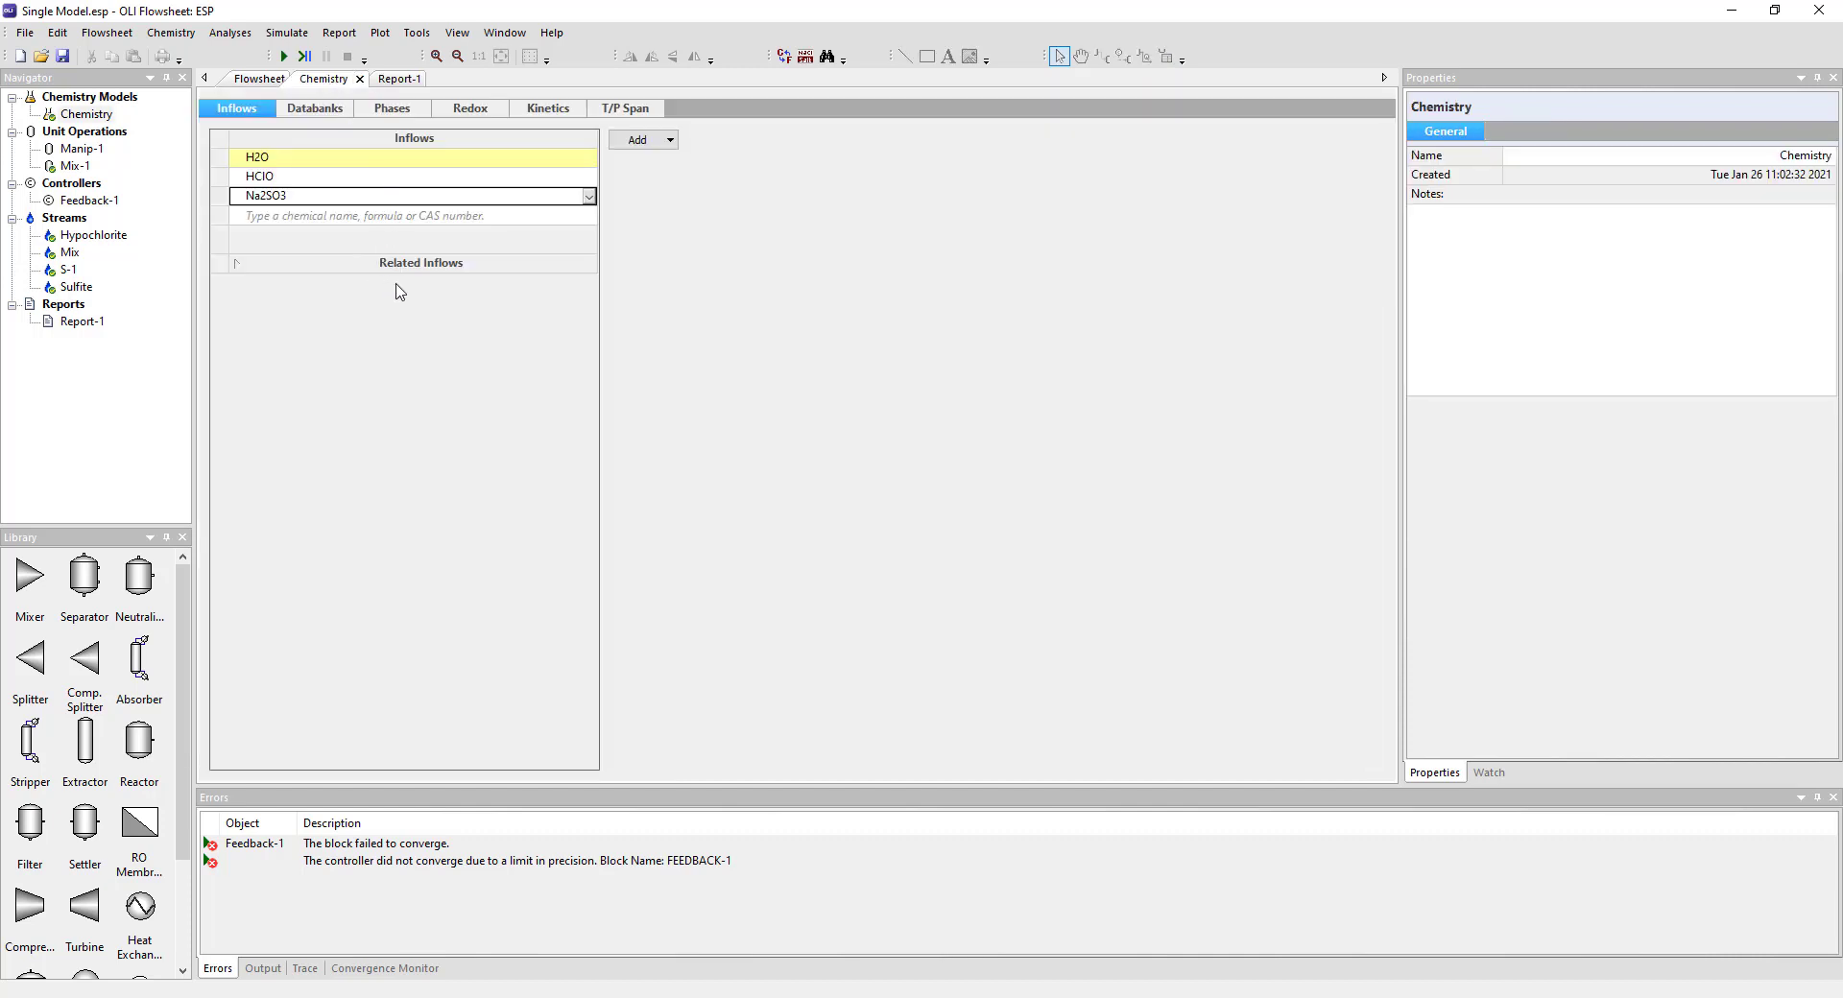
click(316, 110)
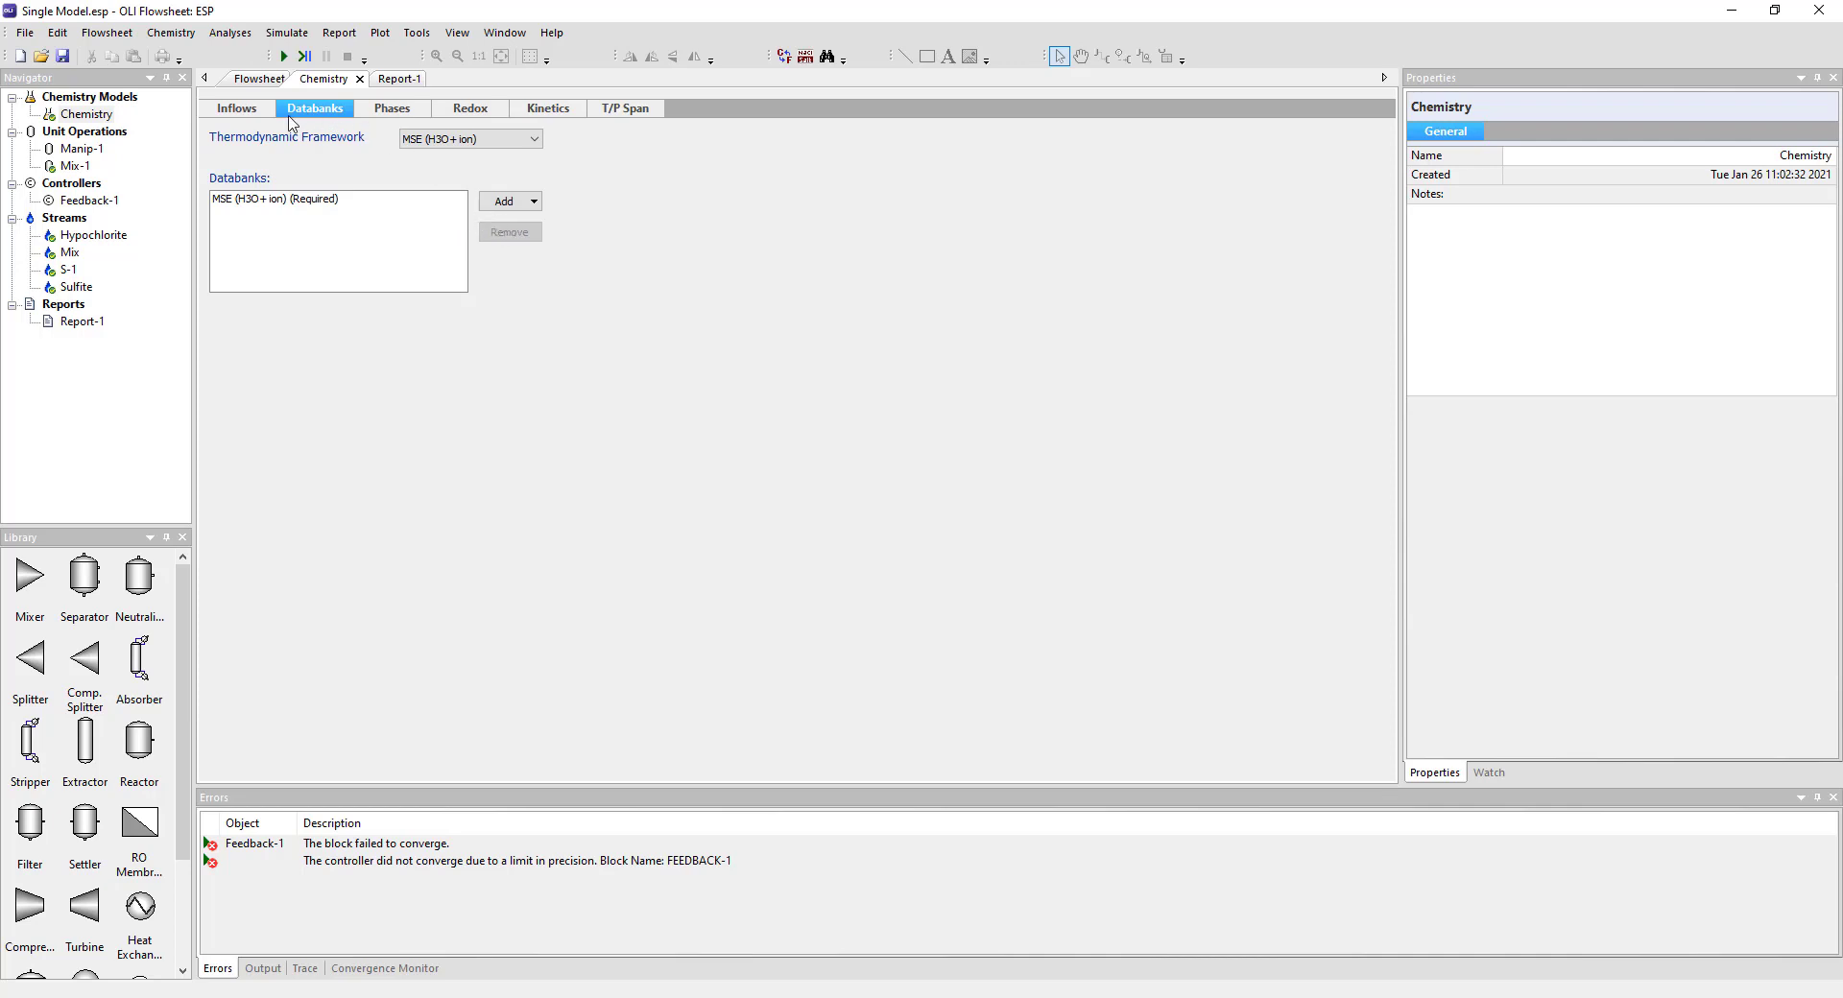
click(250, 111)
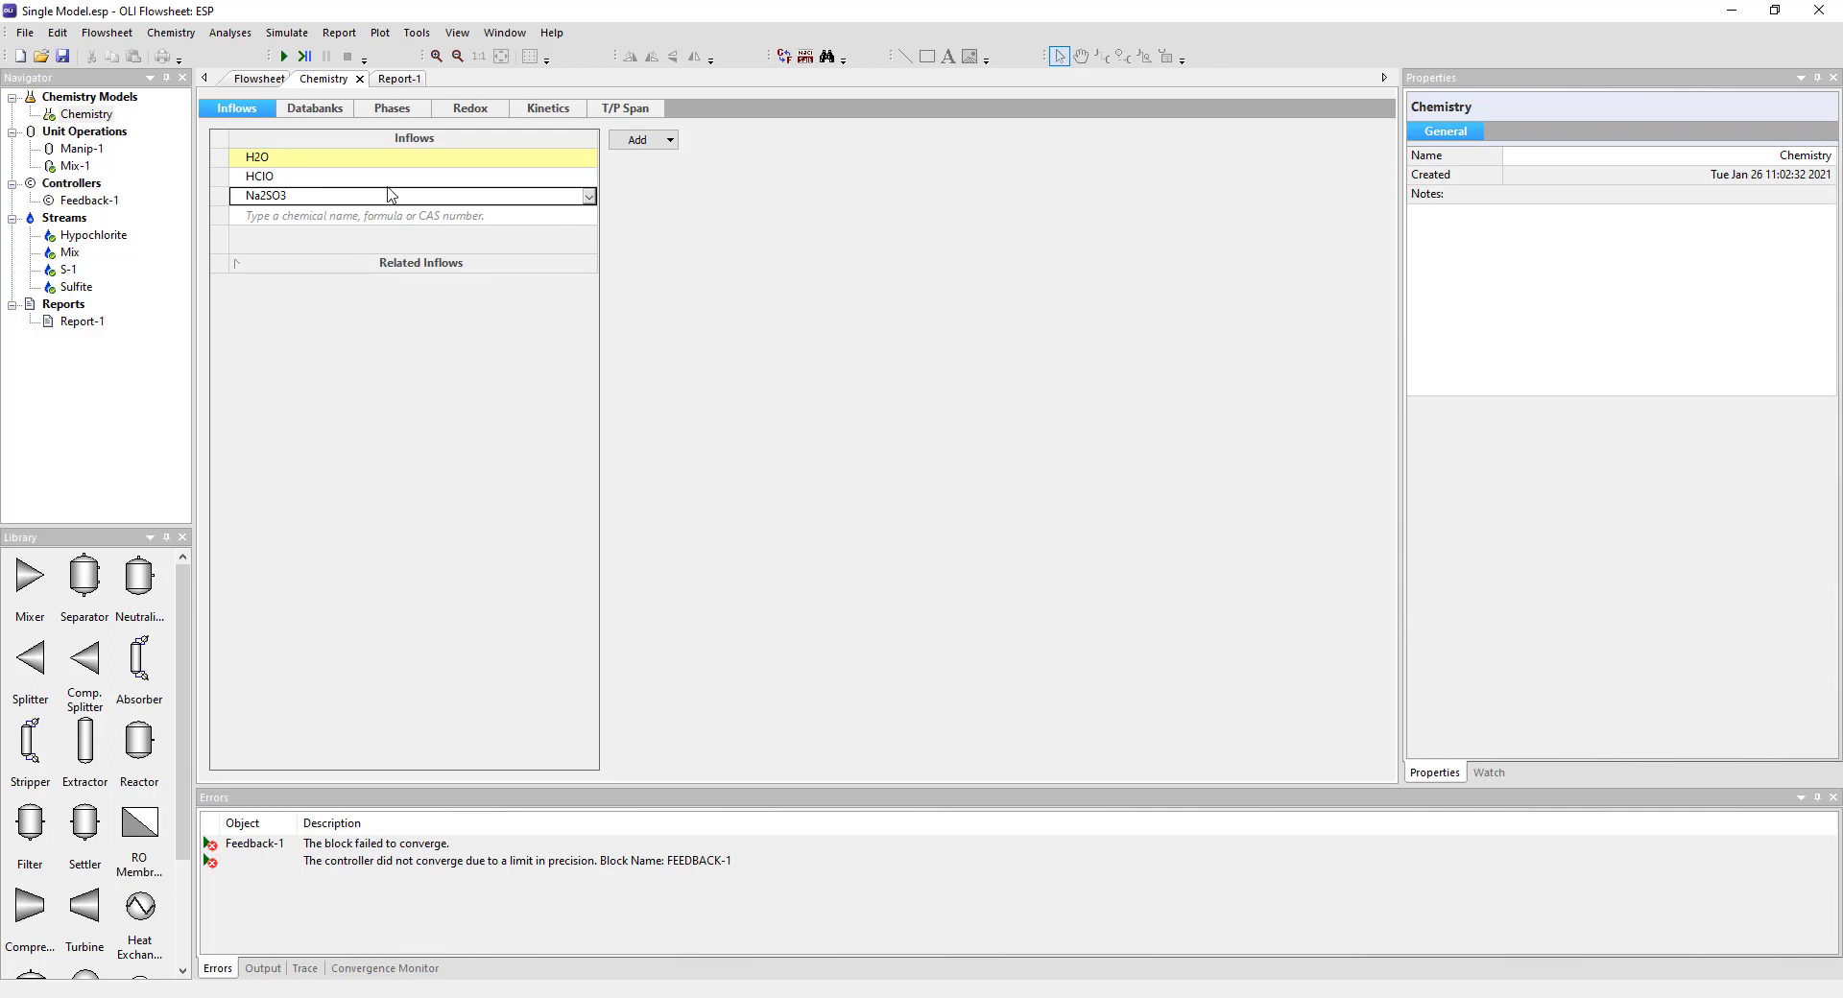
key(Up)
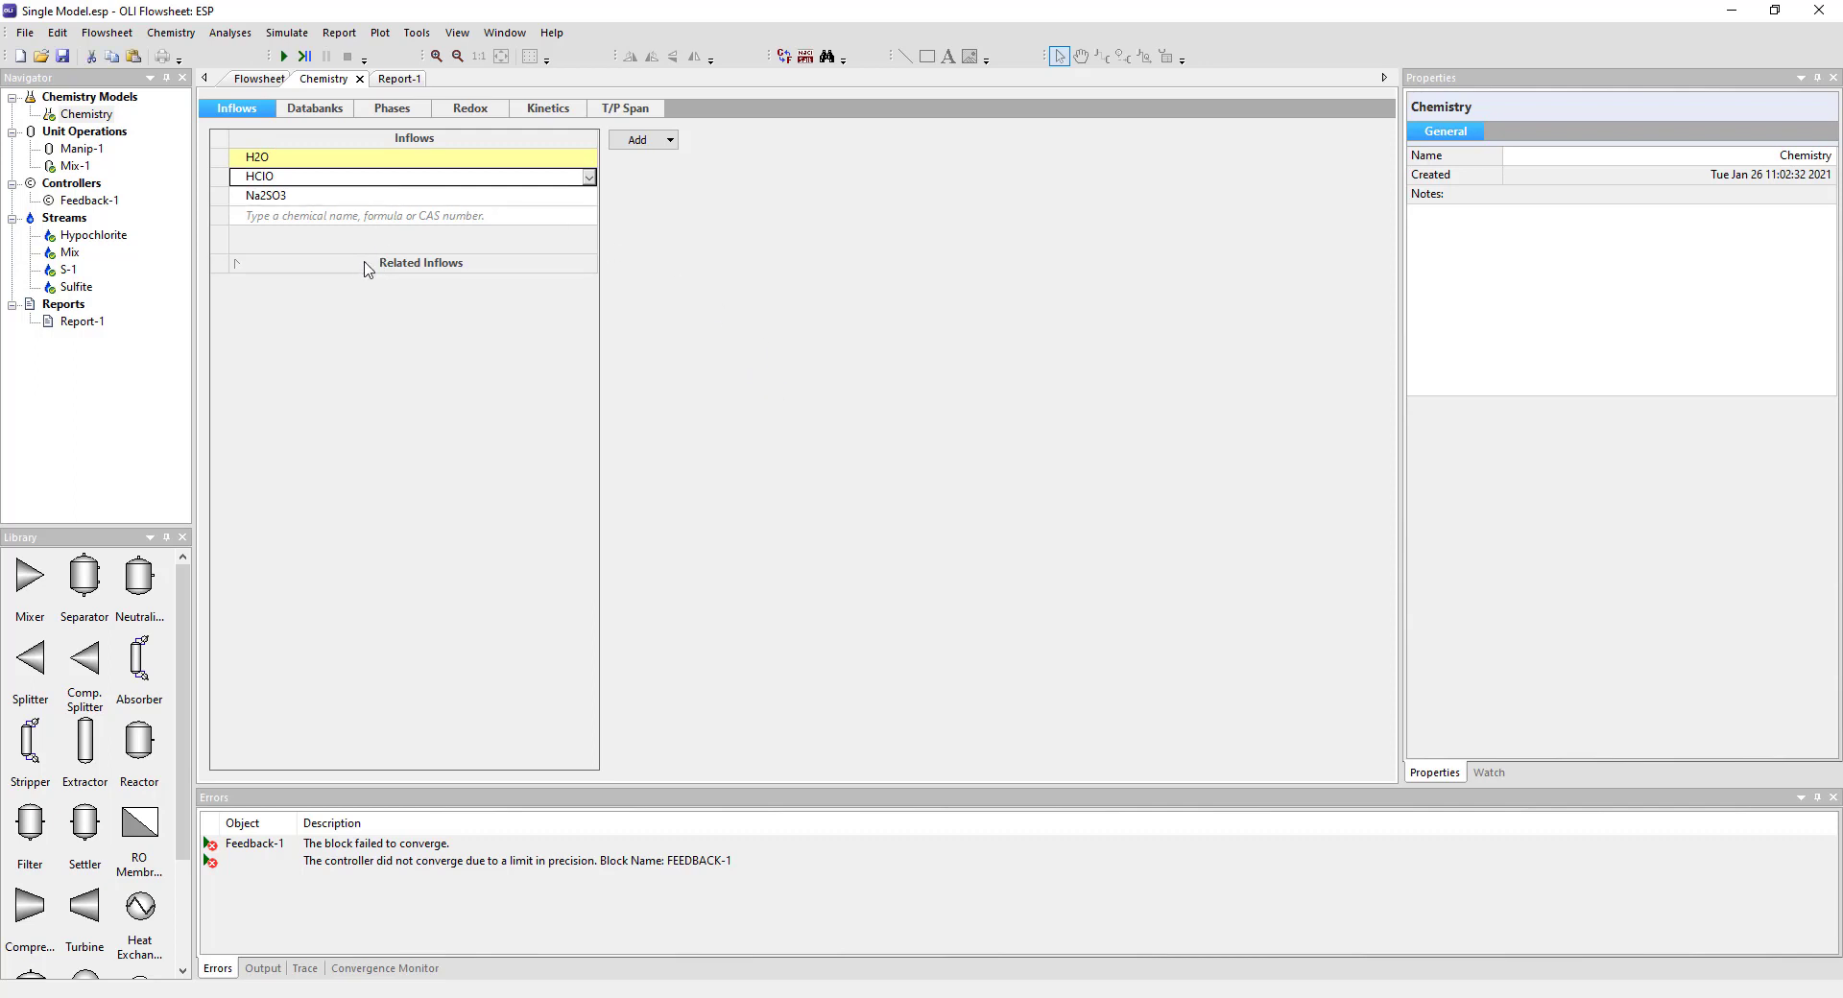
mouse_move(284, 206)
Examine the oxidation states included in the chlorine and sulfur redox subsystems of the chemistry model
click(489, 111)
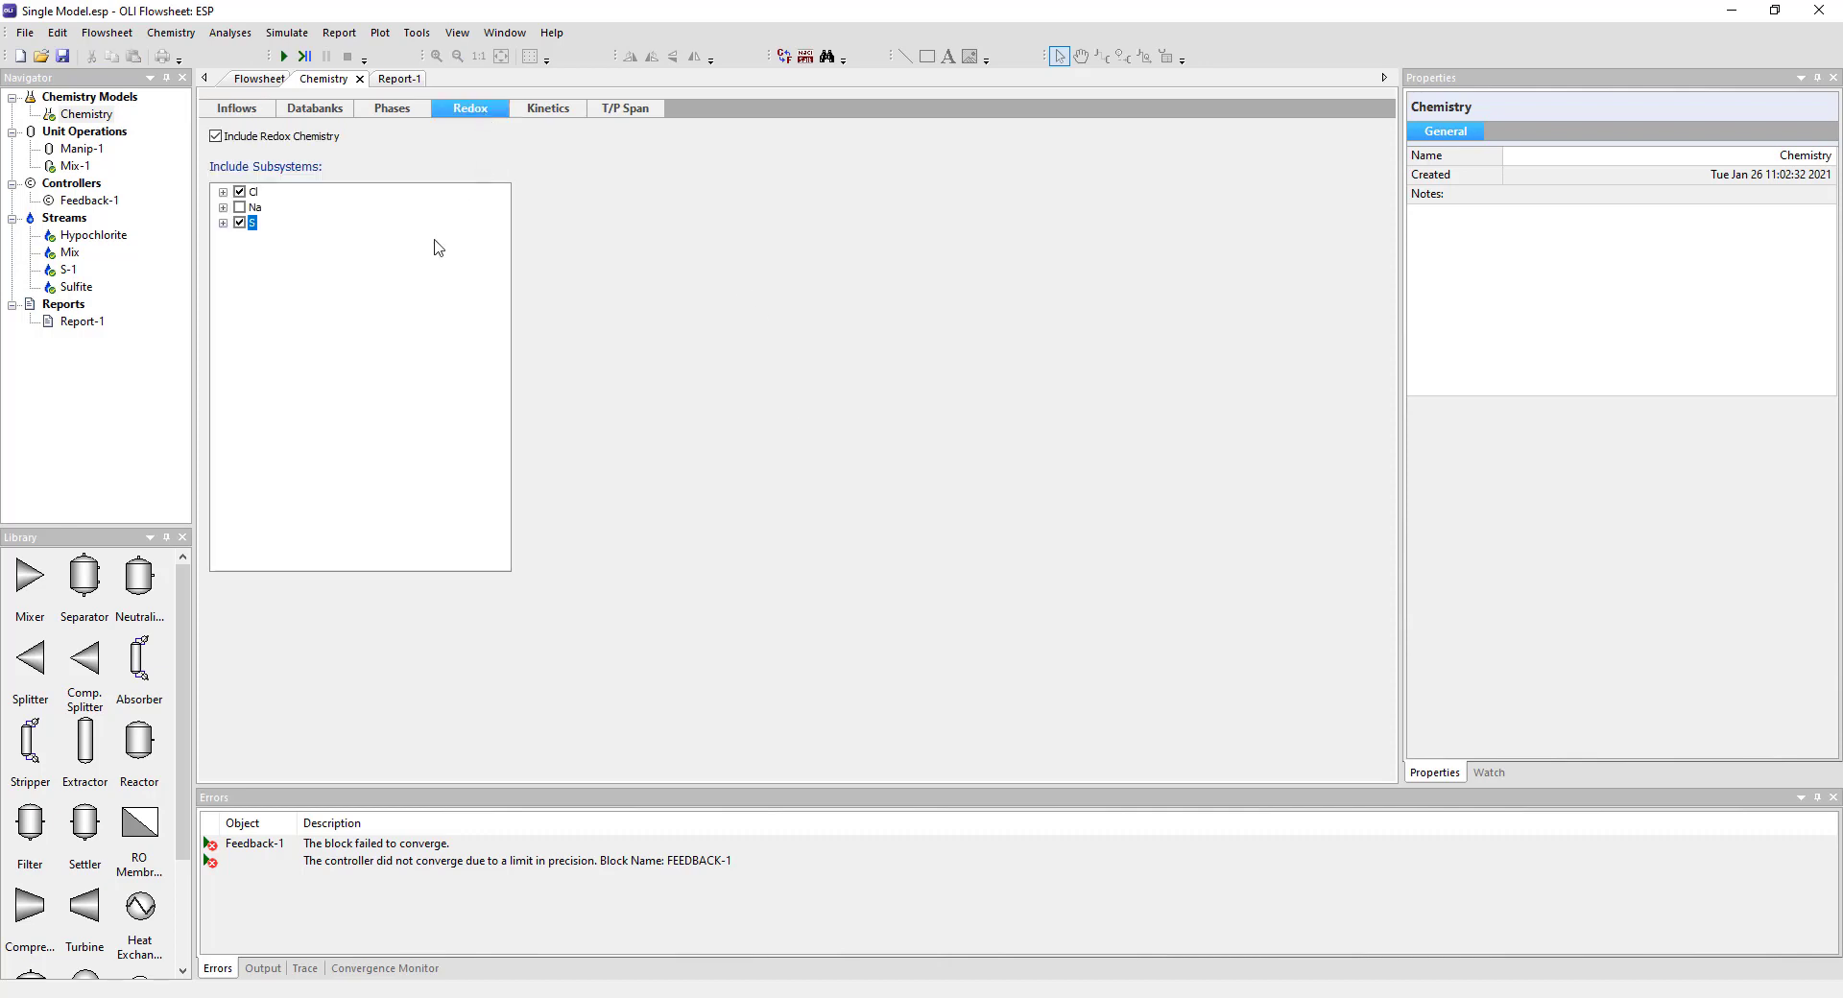
click(223, 192)
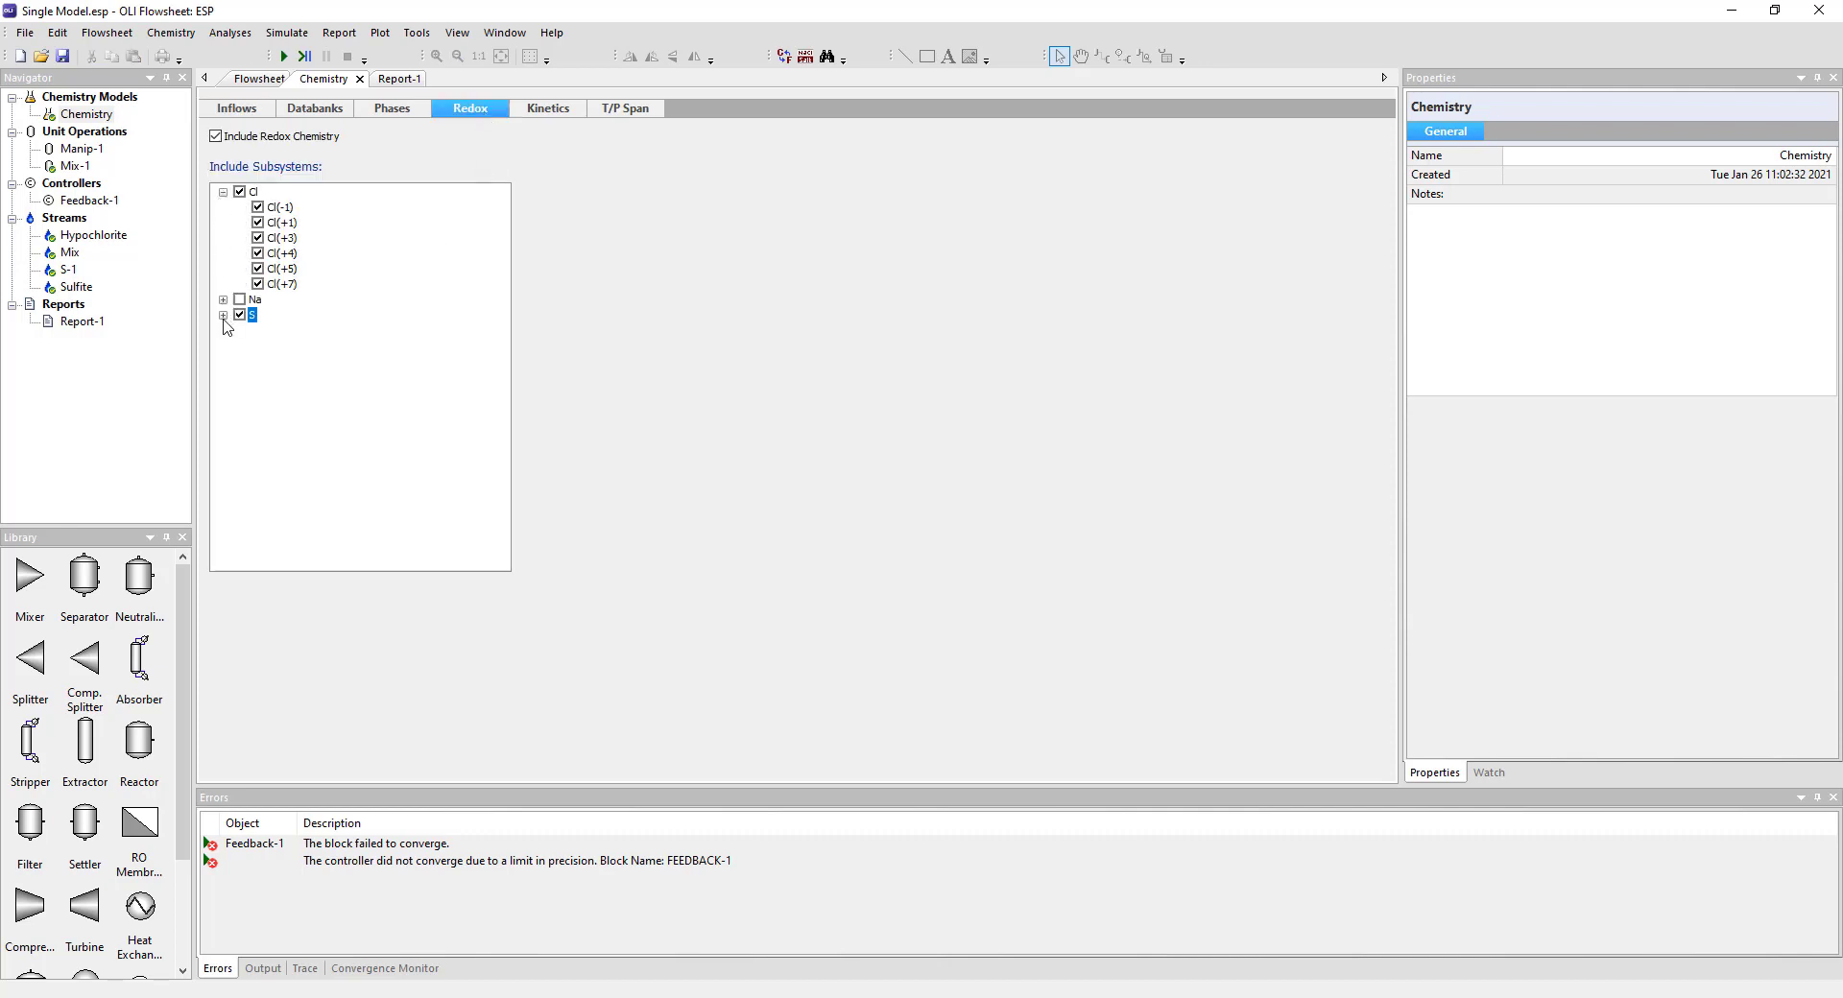
click(223, 315)
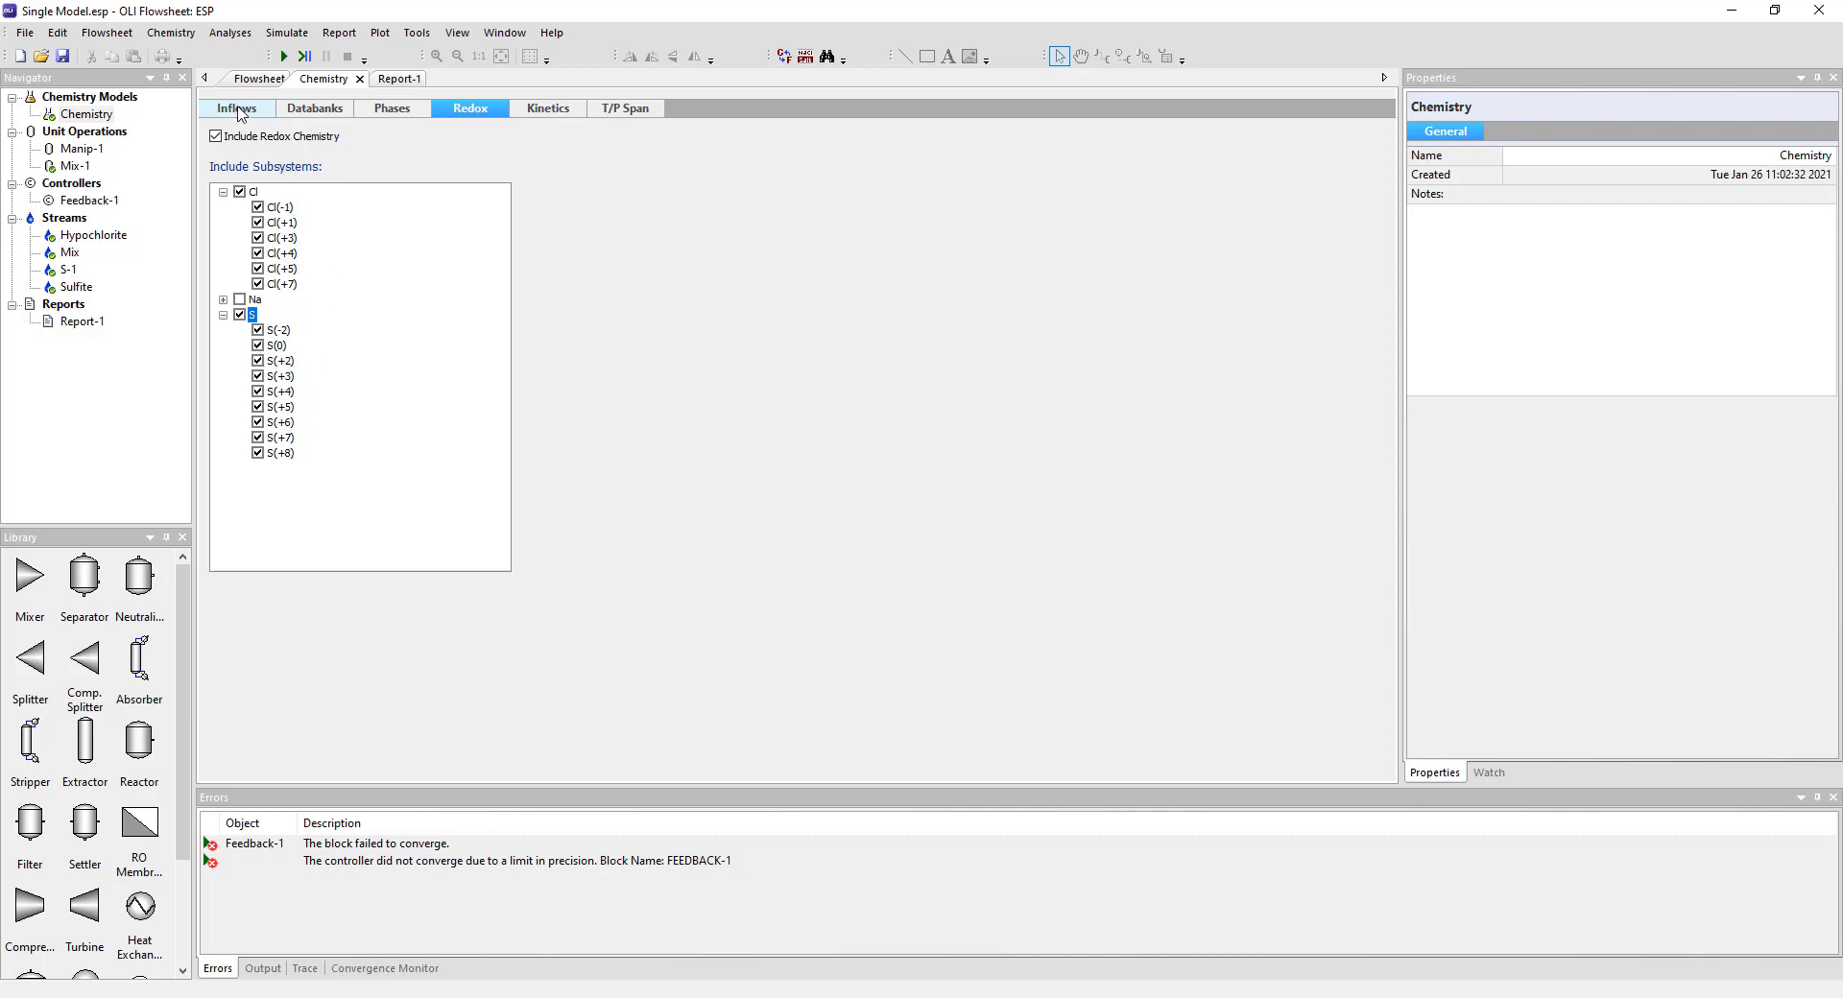
click(240, 111)
Check the Hypochlorite and Sulfite feed stream definitions on the flowsheet and run the simulation
click(256, 81)
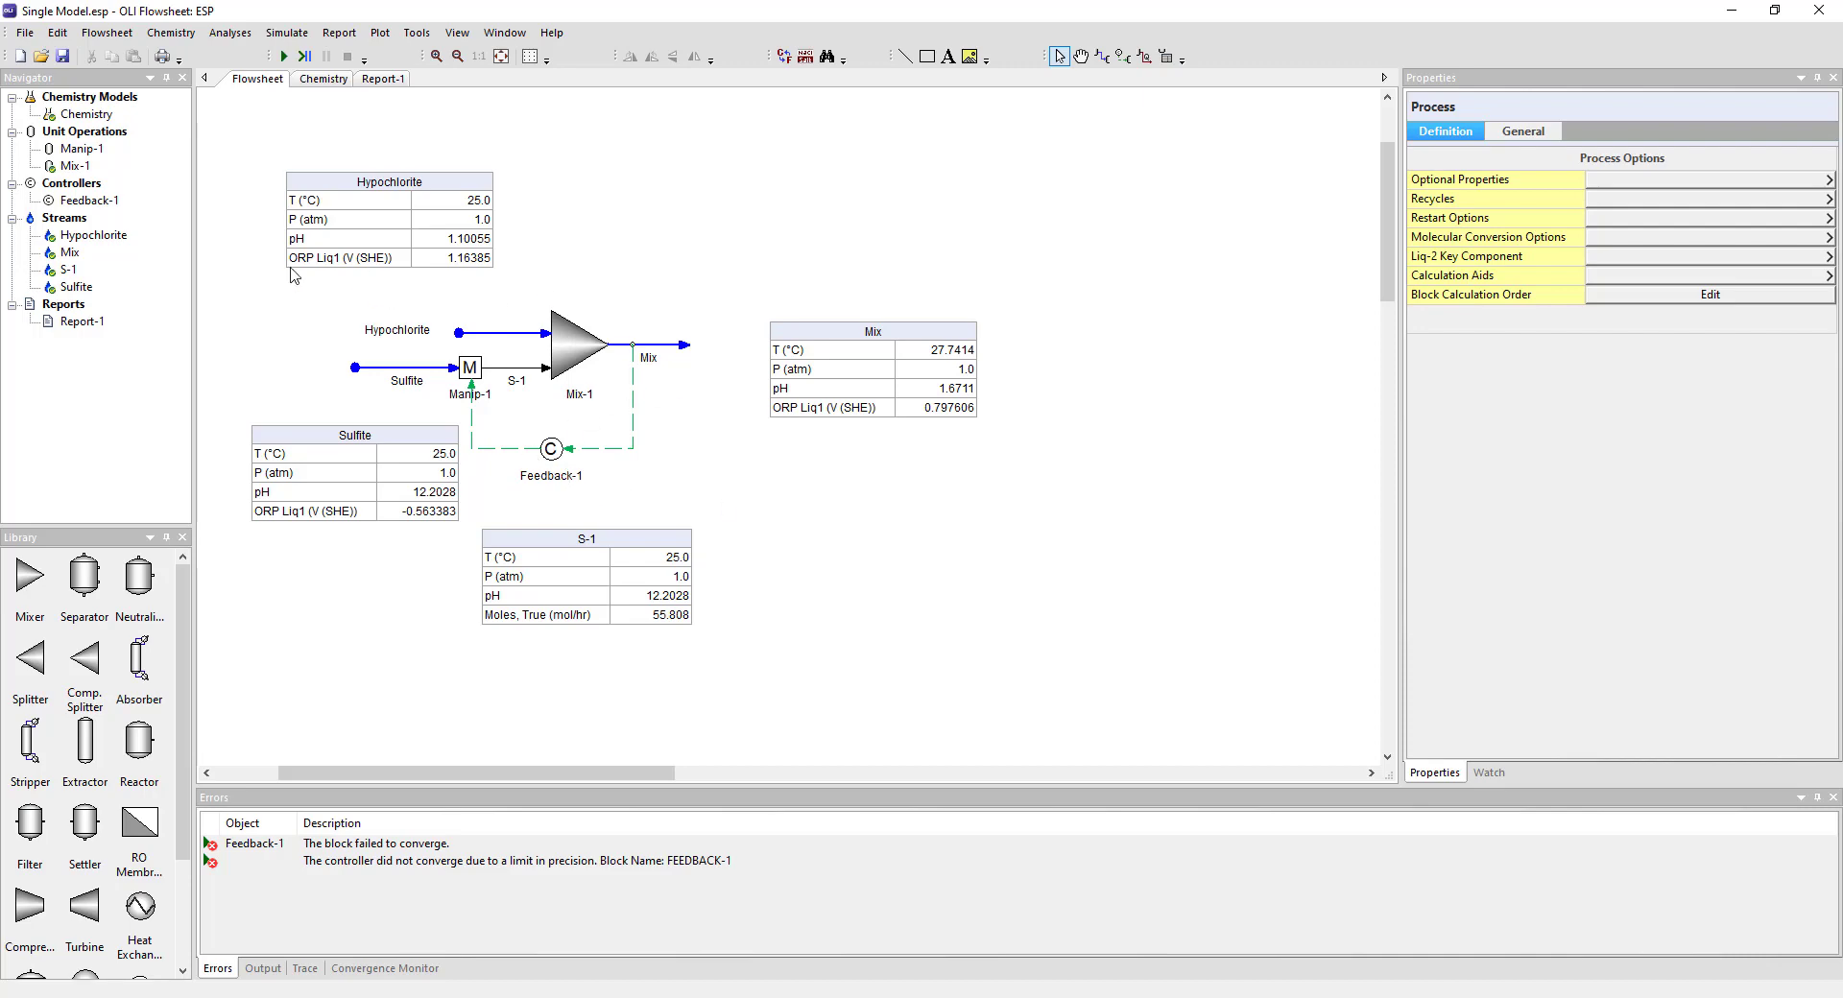
click(487, 333)
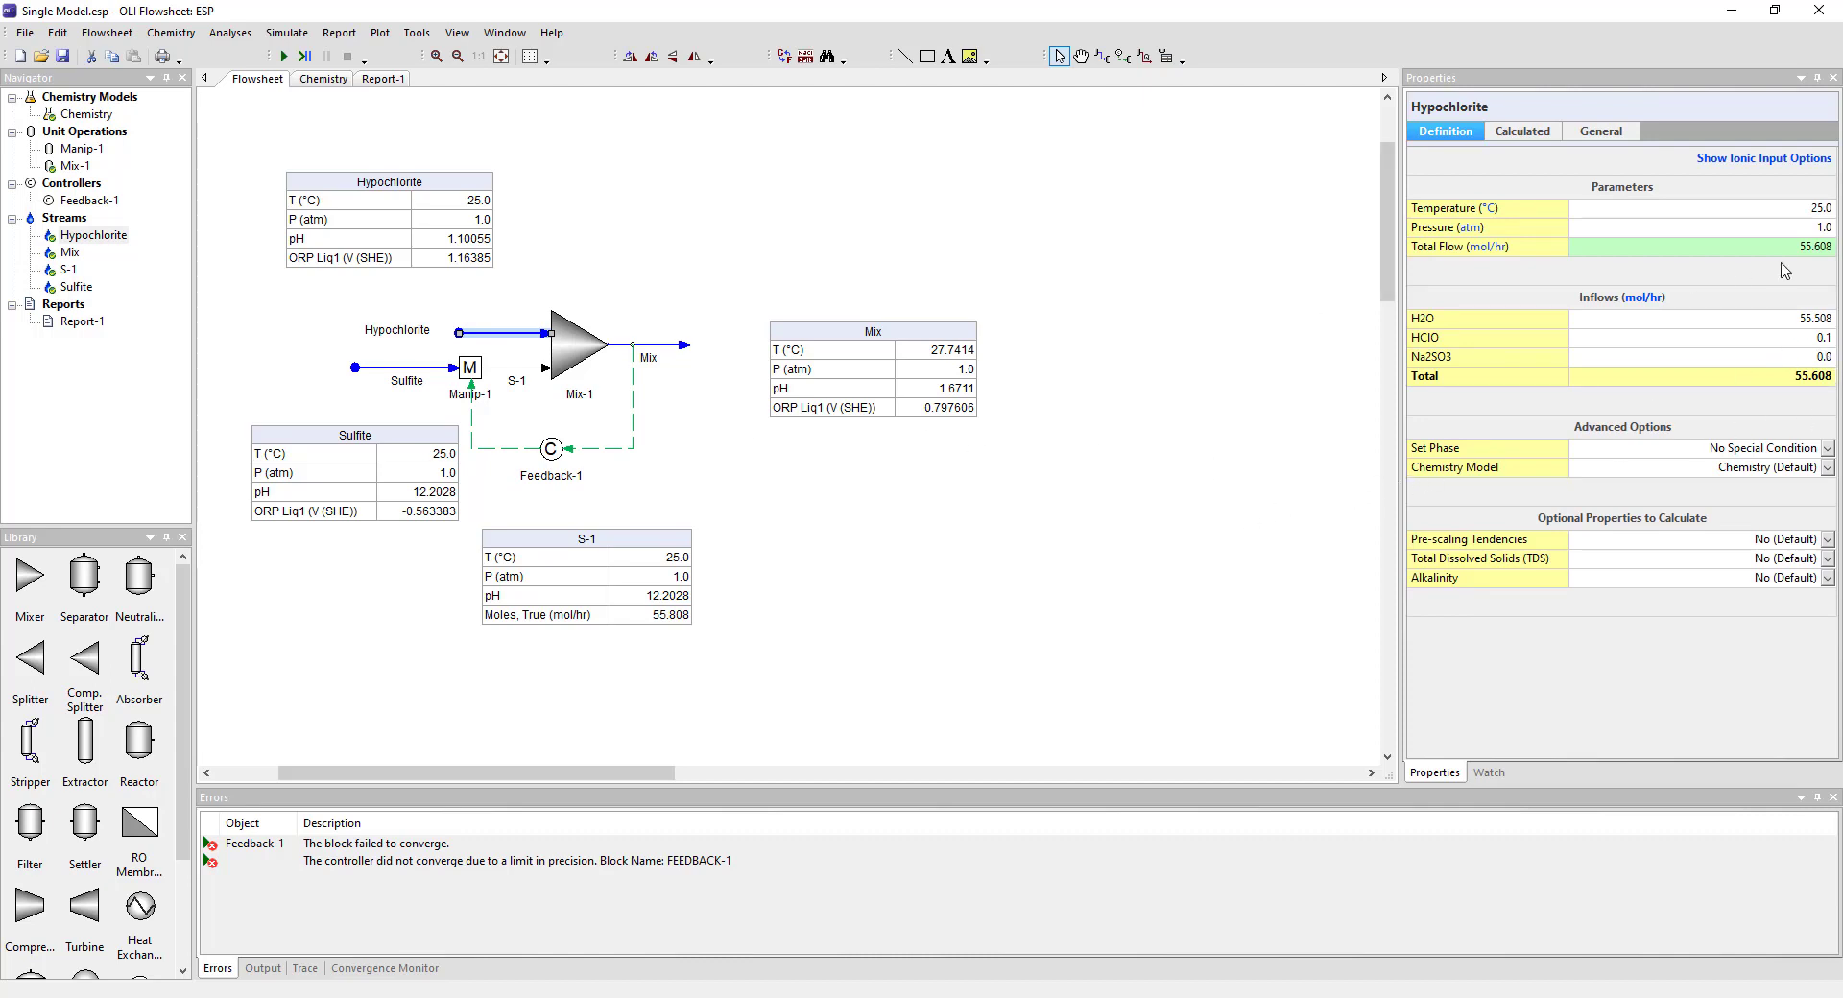
click(398, 369)
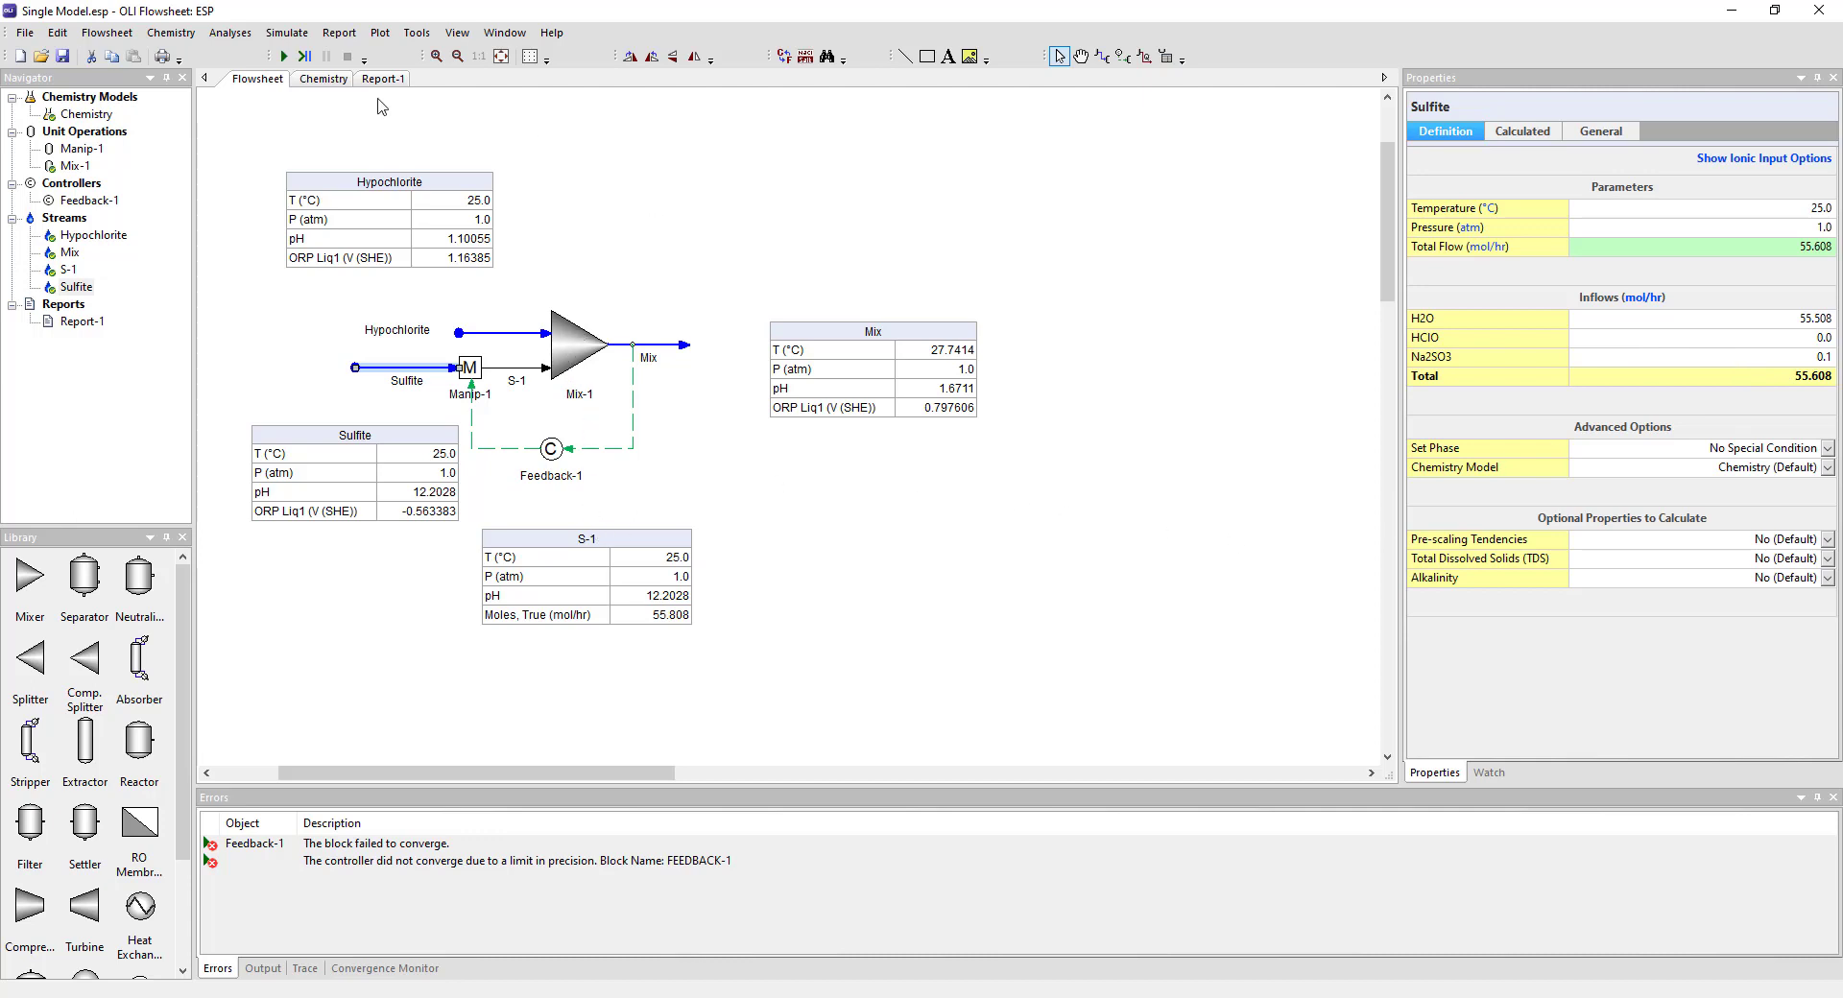
click(283, 55)
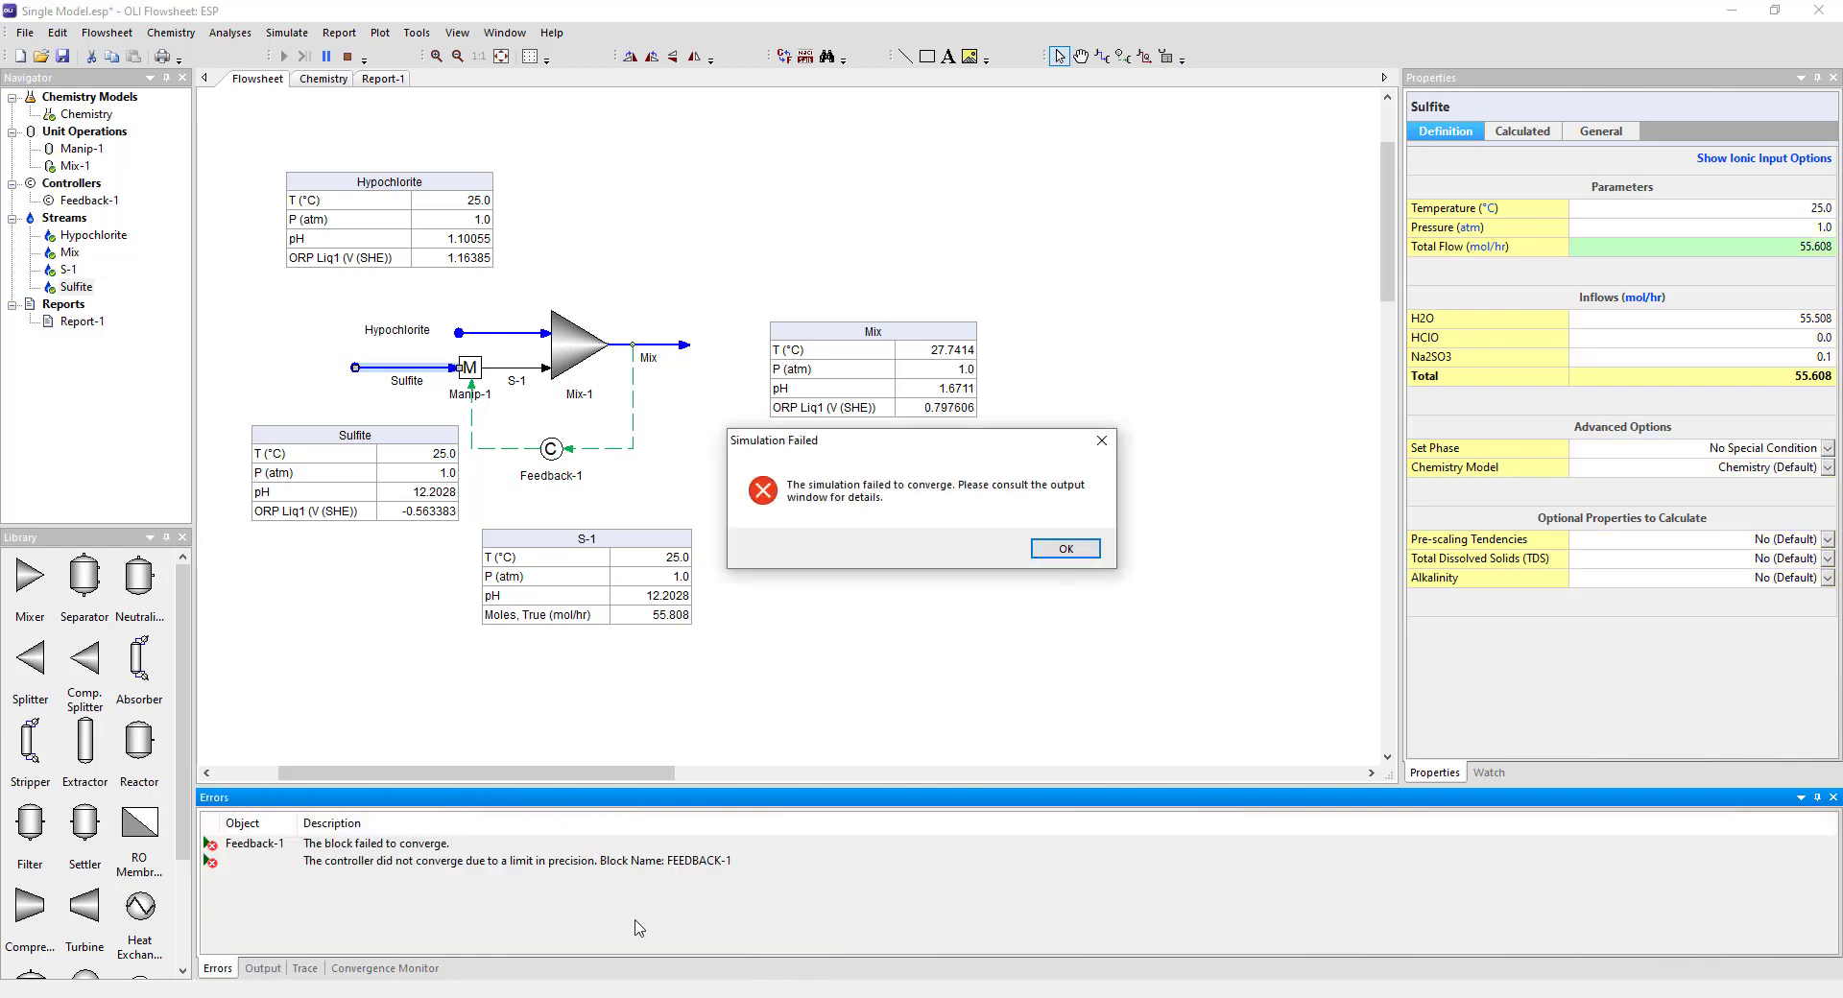
click(1073, 549)
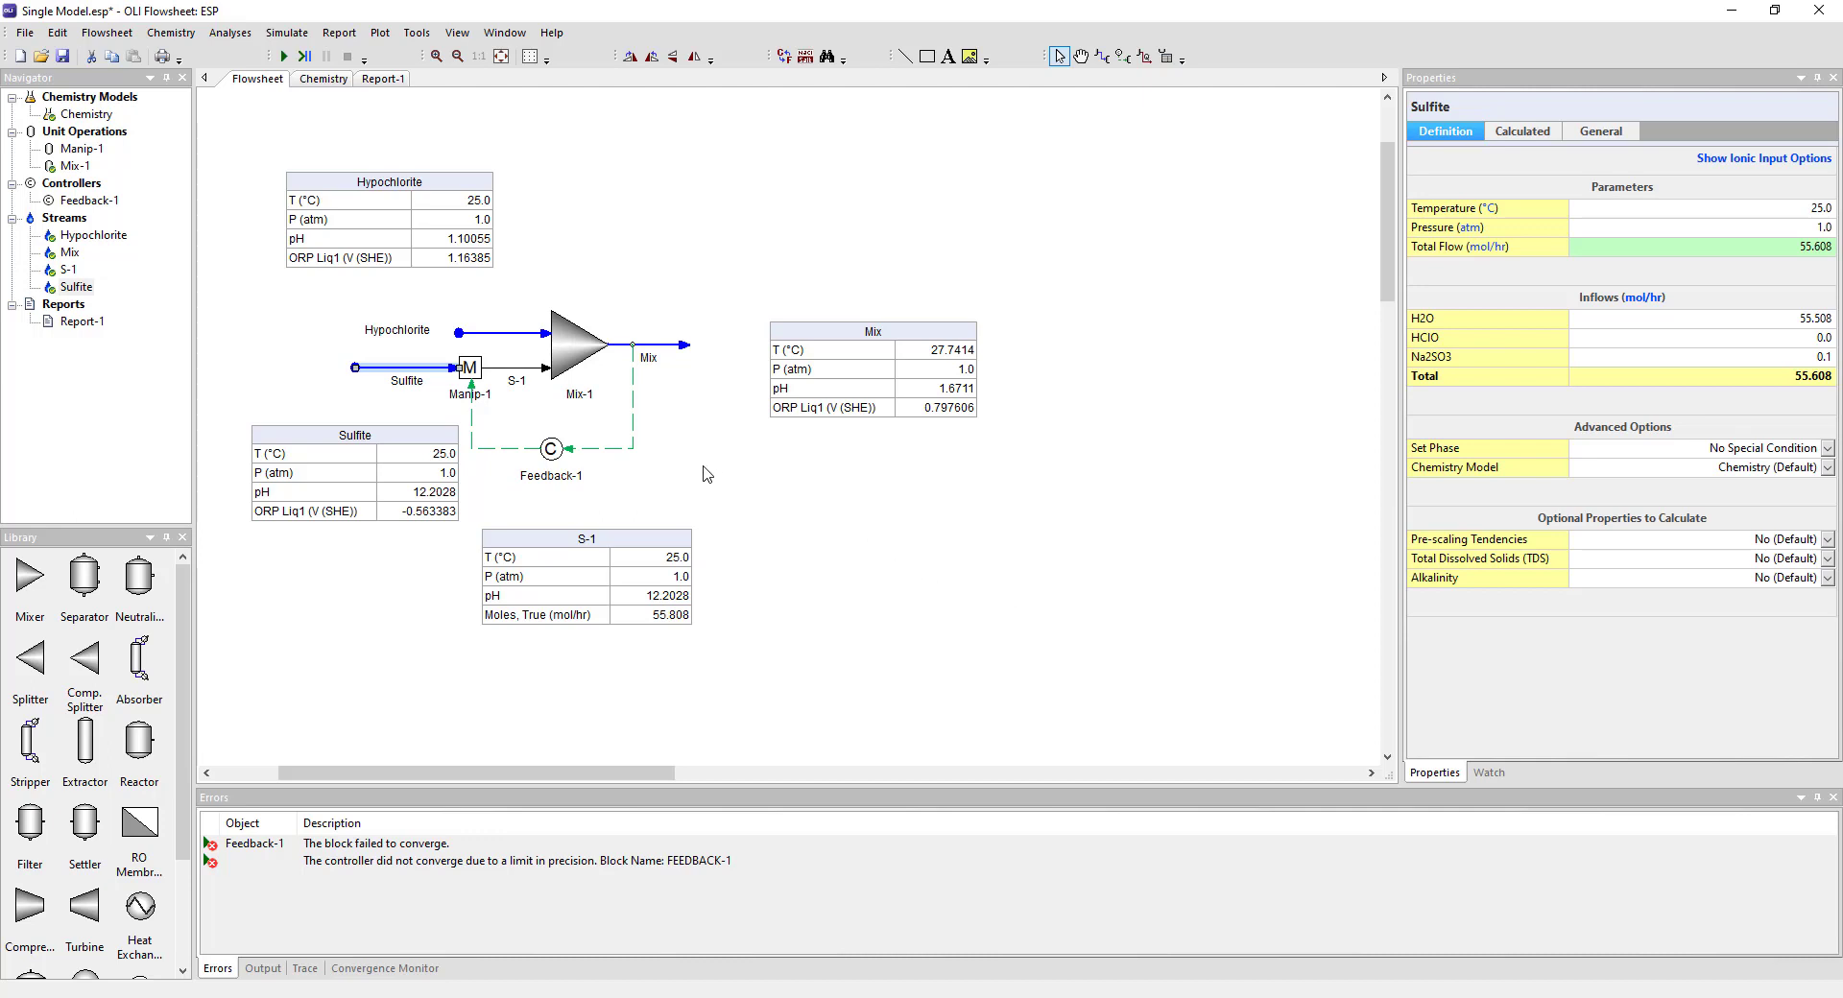
Remove all streams from Report-1 and add only the Hypochlorite stream
click(513, 333)
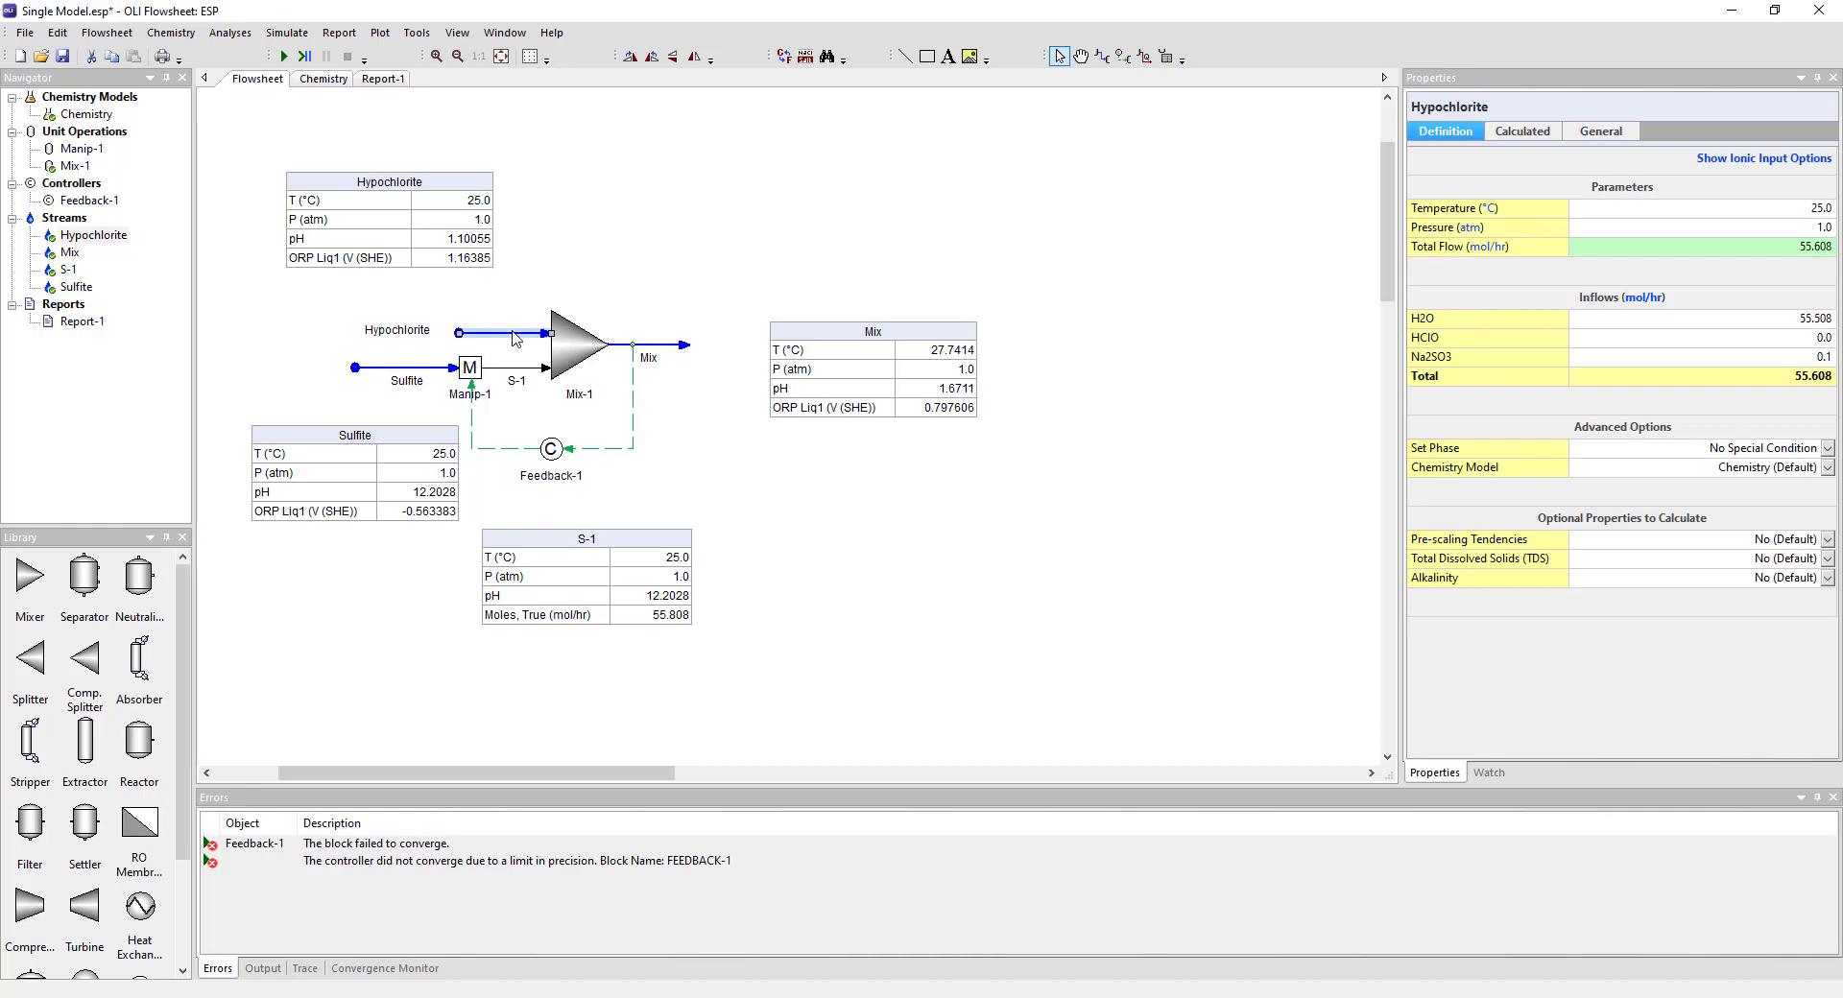
click(383, 80)
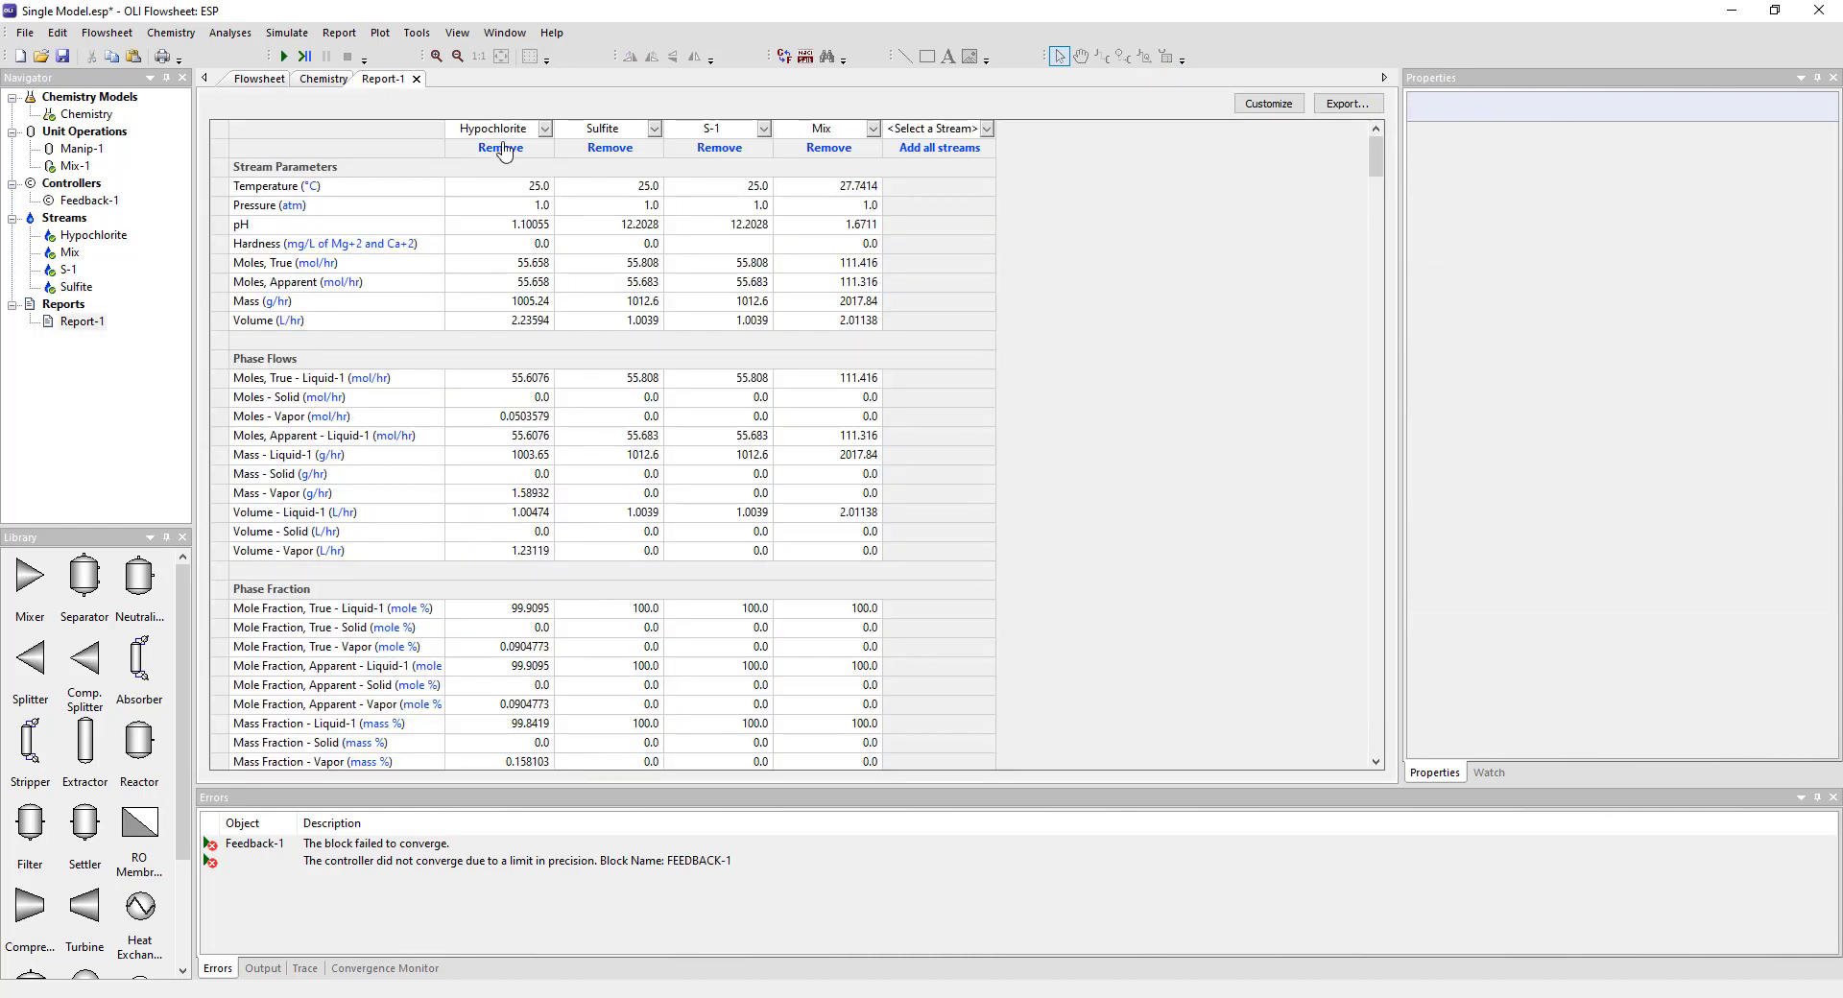
click(500, 148)
click(500, 147)
click(500, 148)
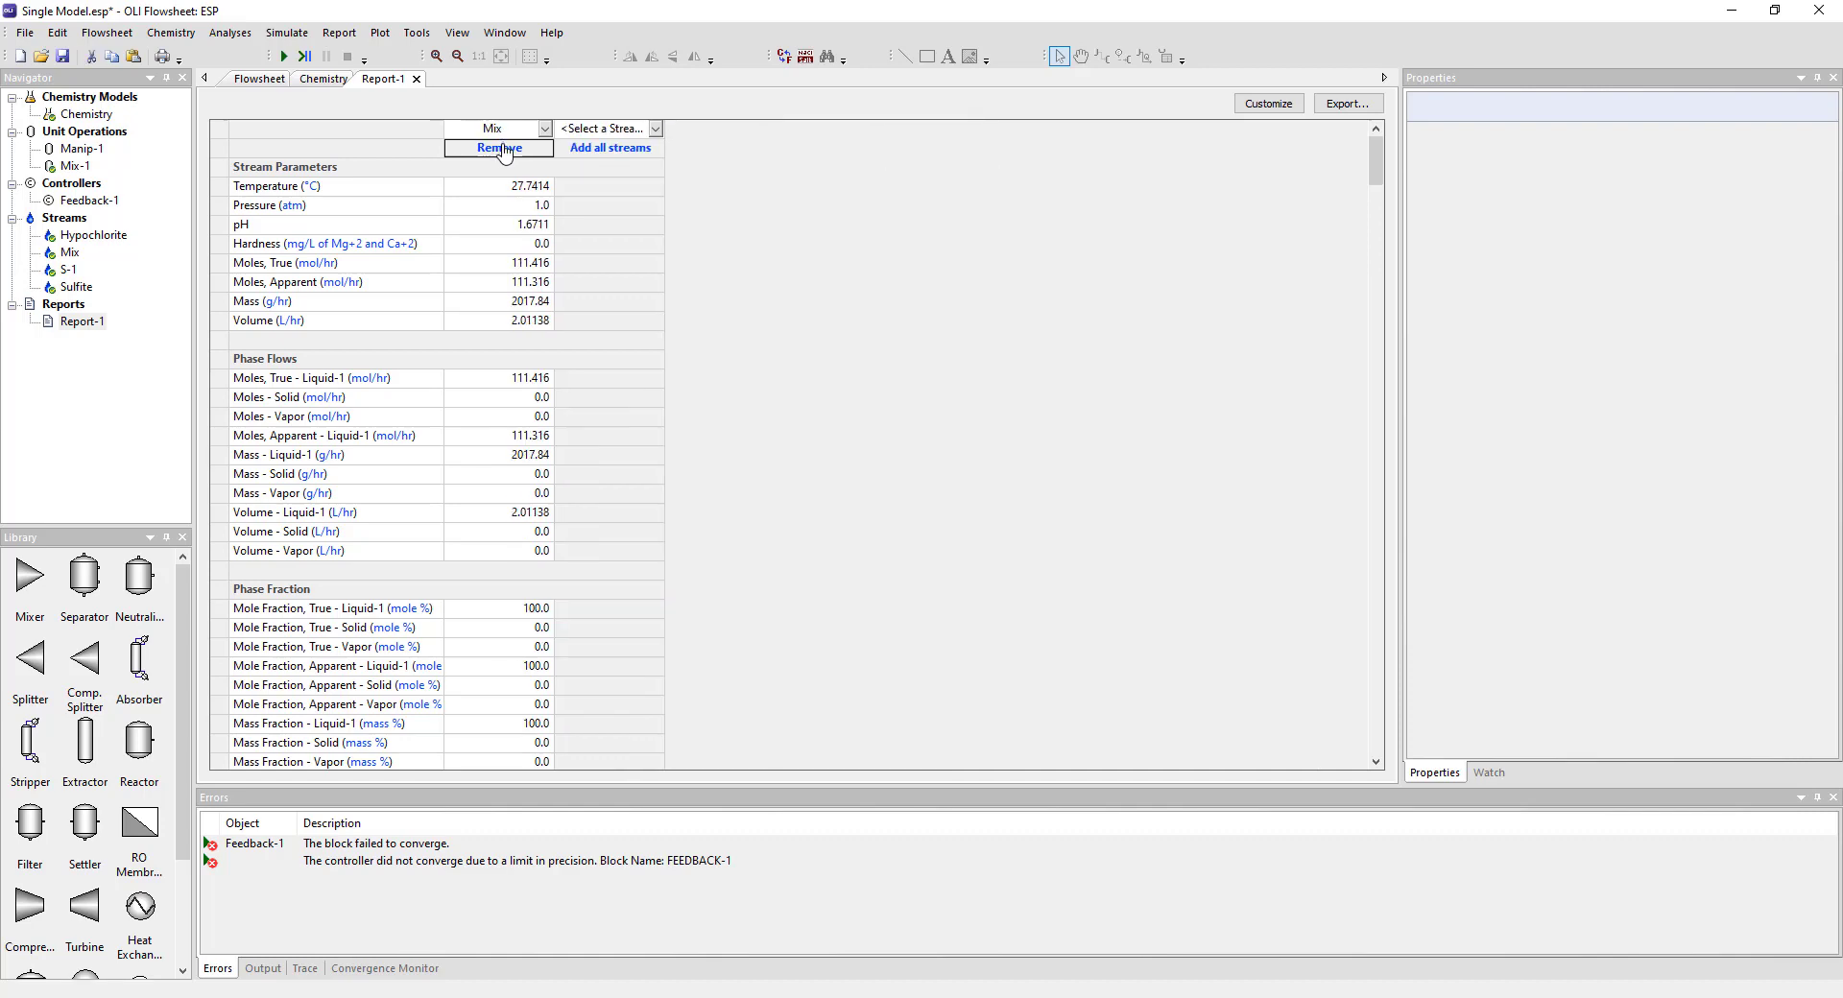
click(500, 148)
click(544, 129)
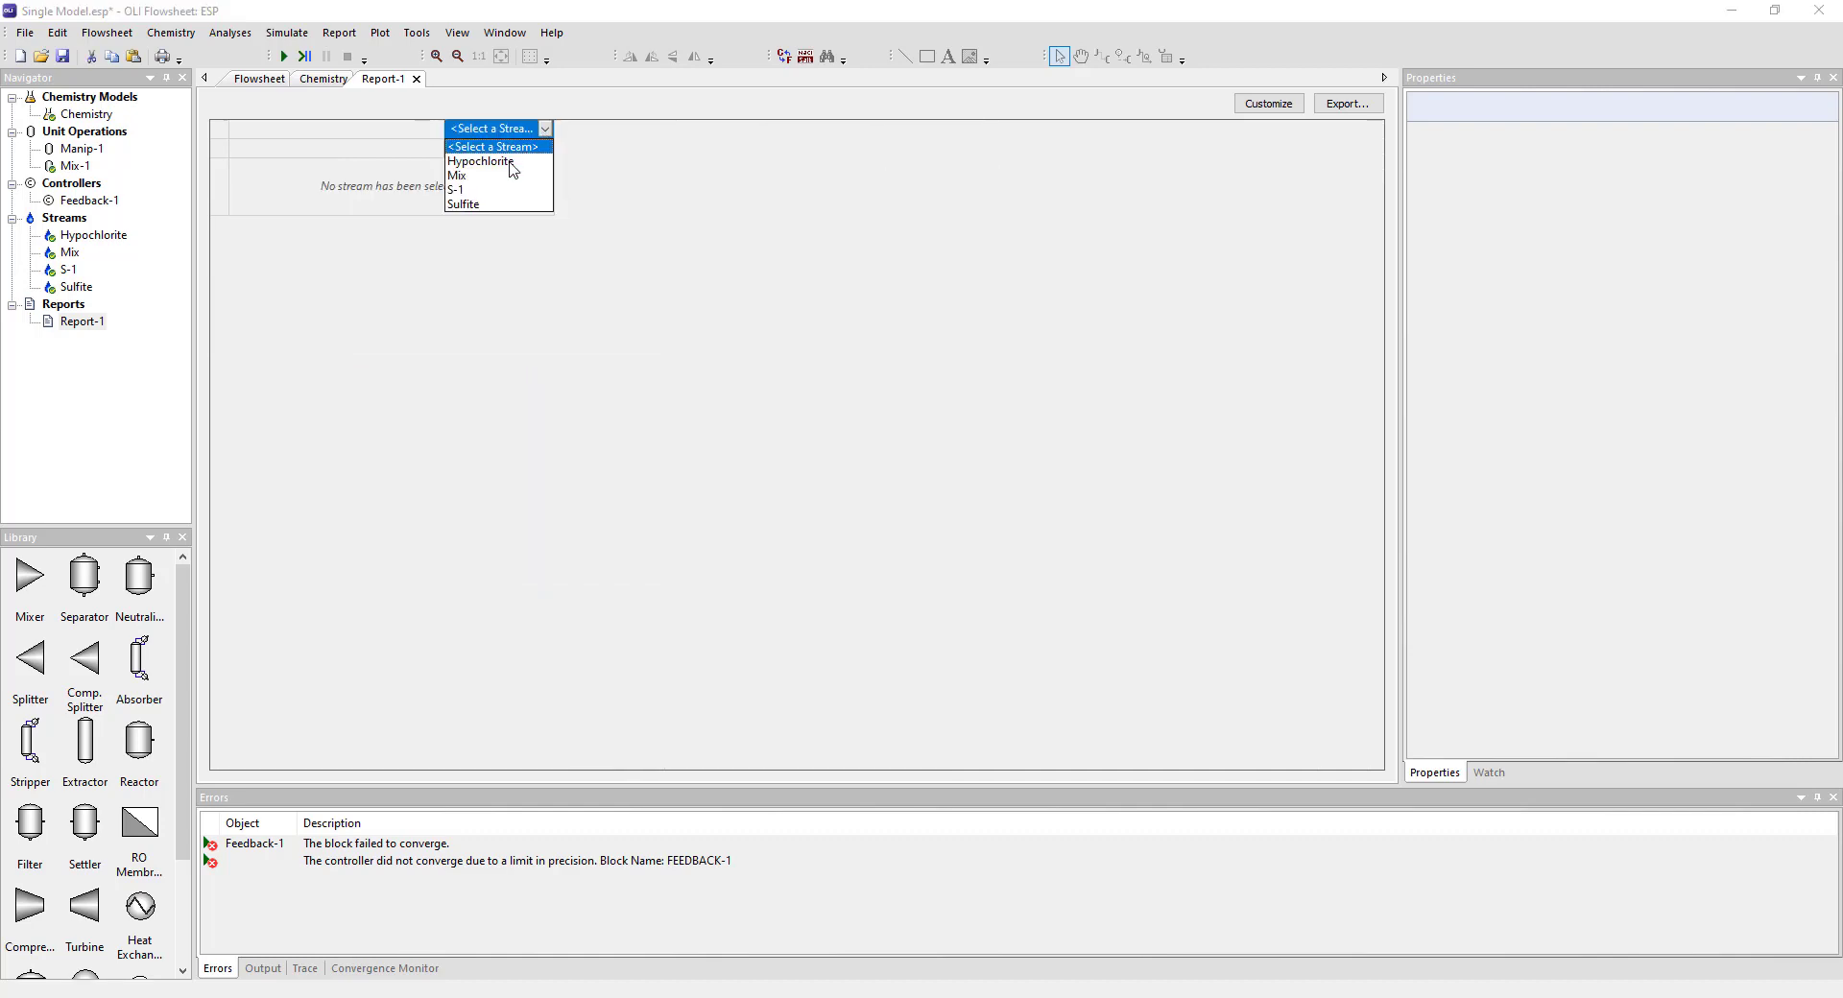
click(489, 161)
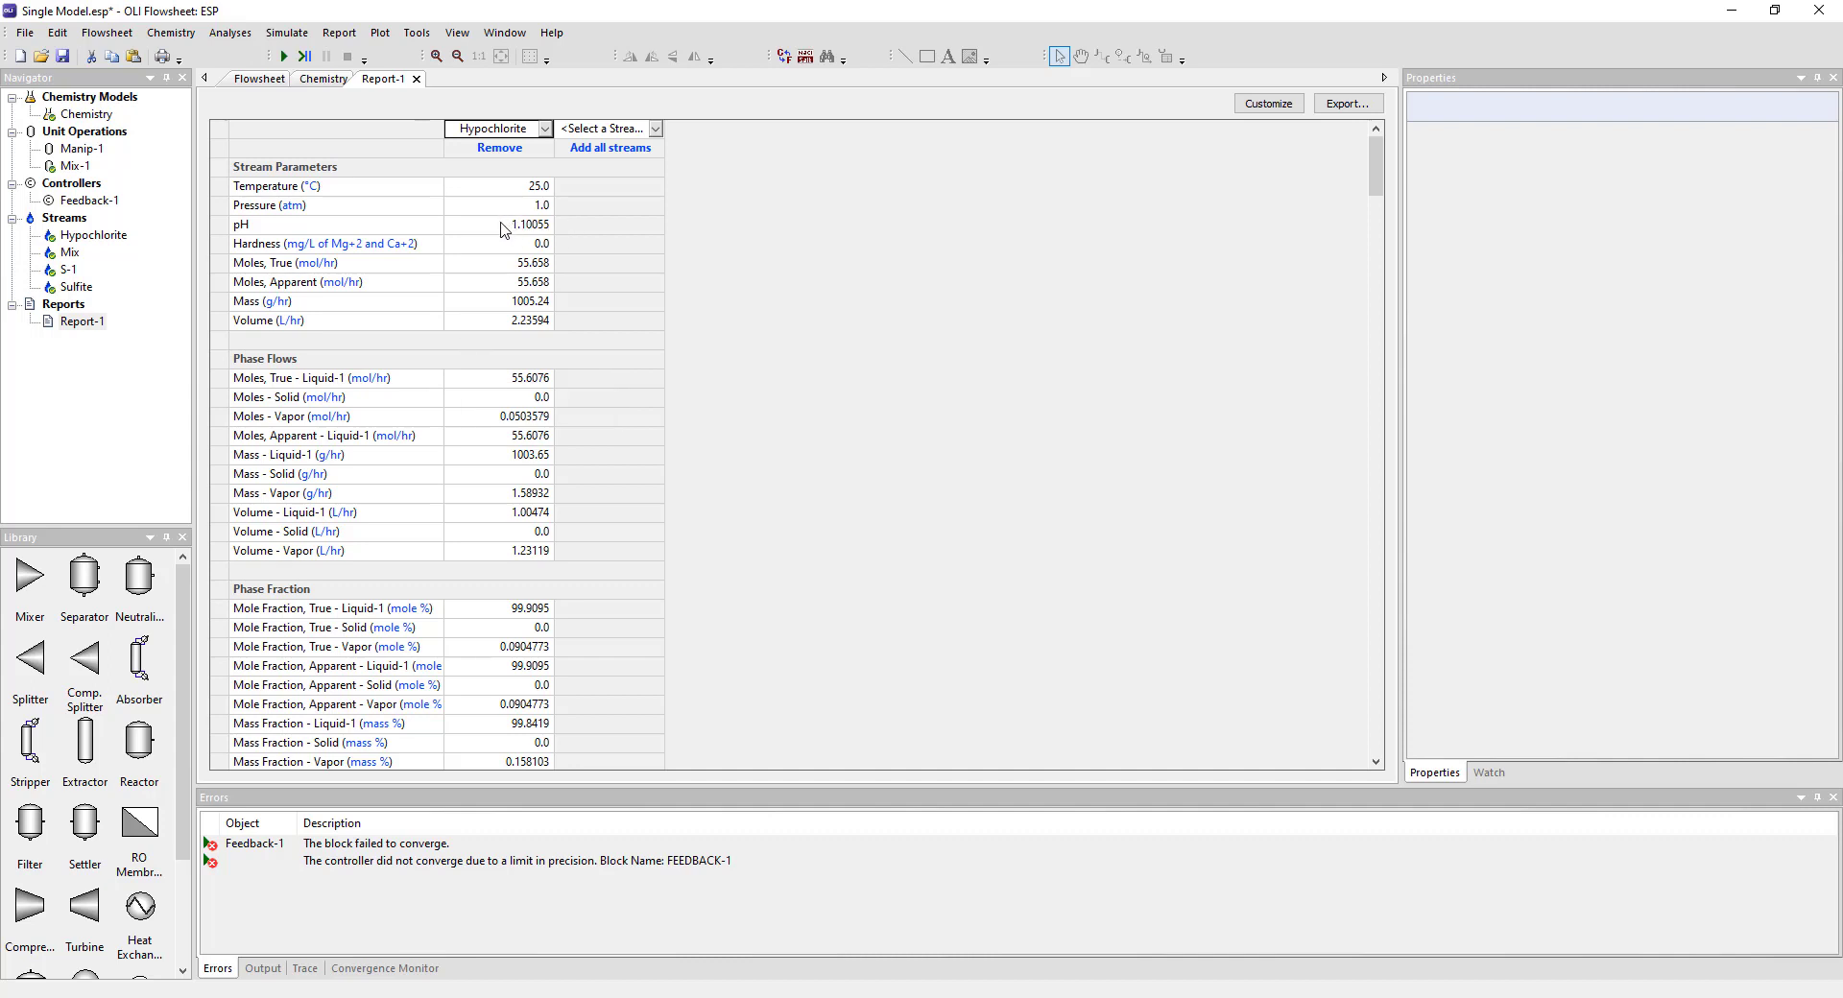
Examine the Hypochlorite stream's pH and its Liquid-1 true species flows, including ClO-1 and Cl-1
click(493, 232)
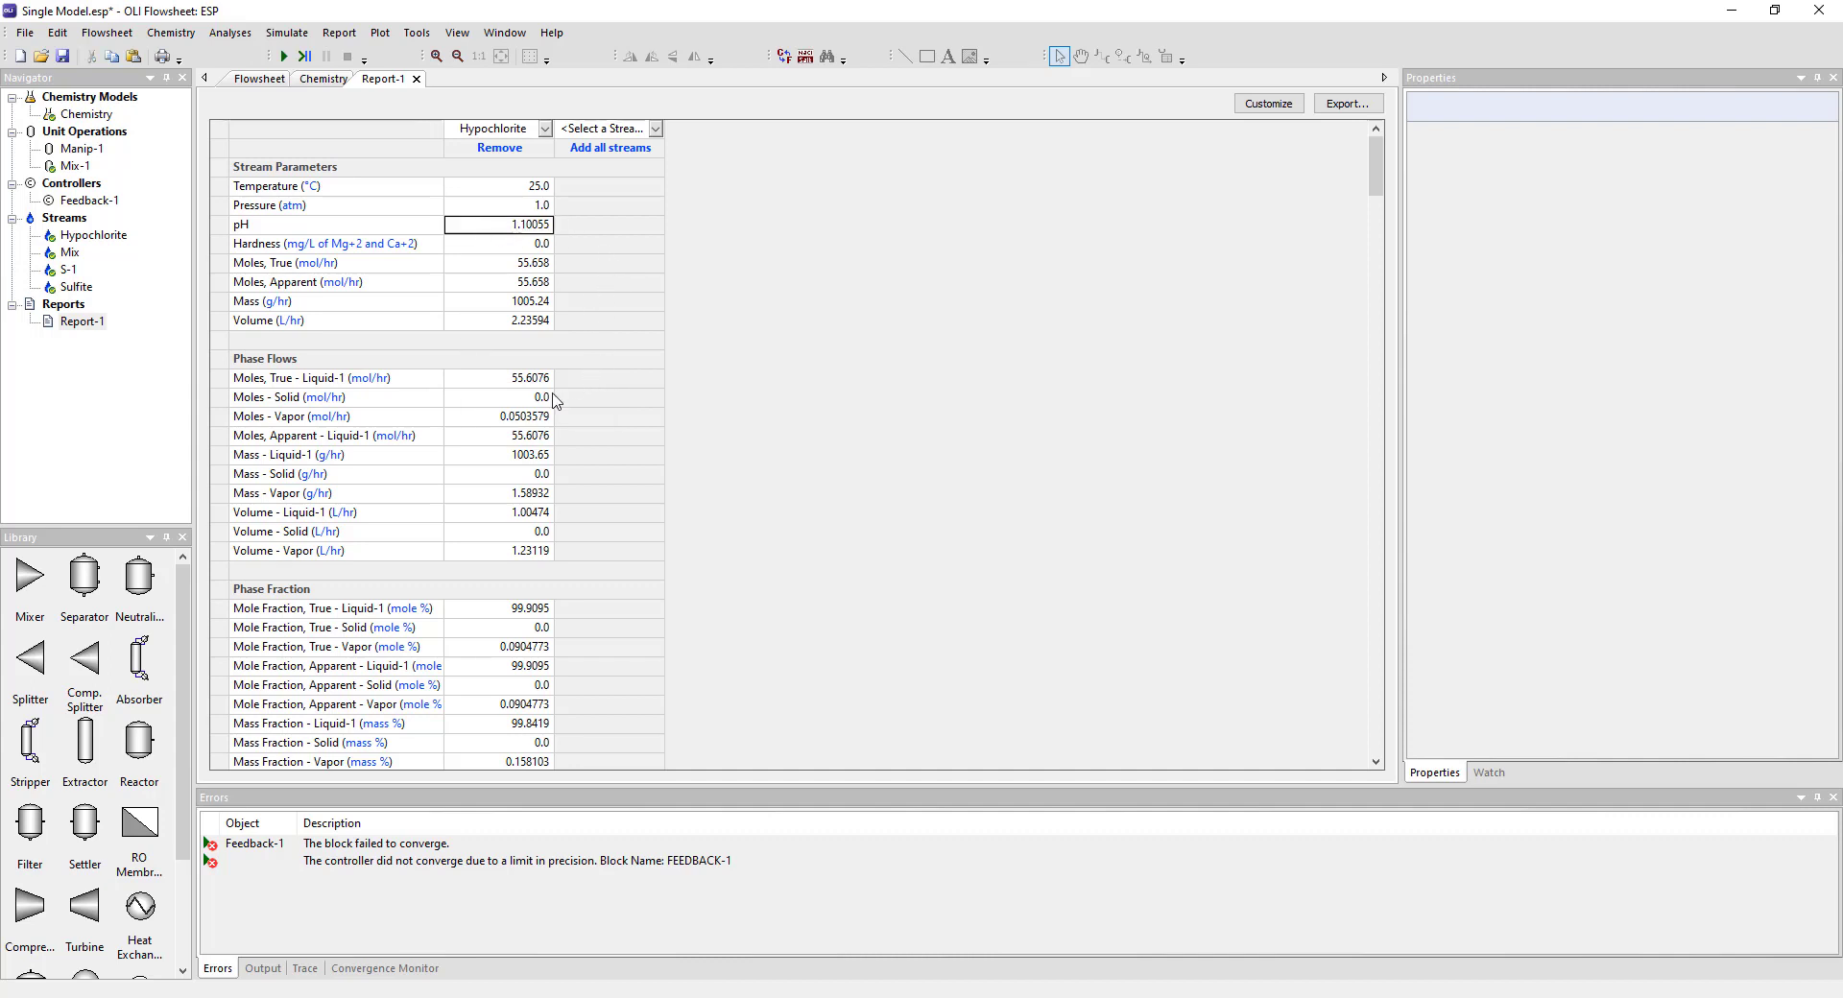
scroll(516, 495, down, 9)
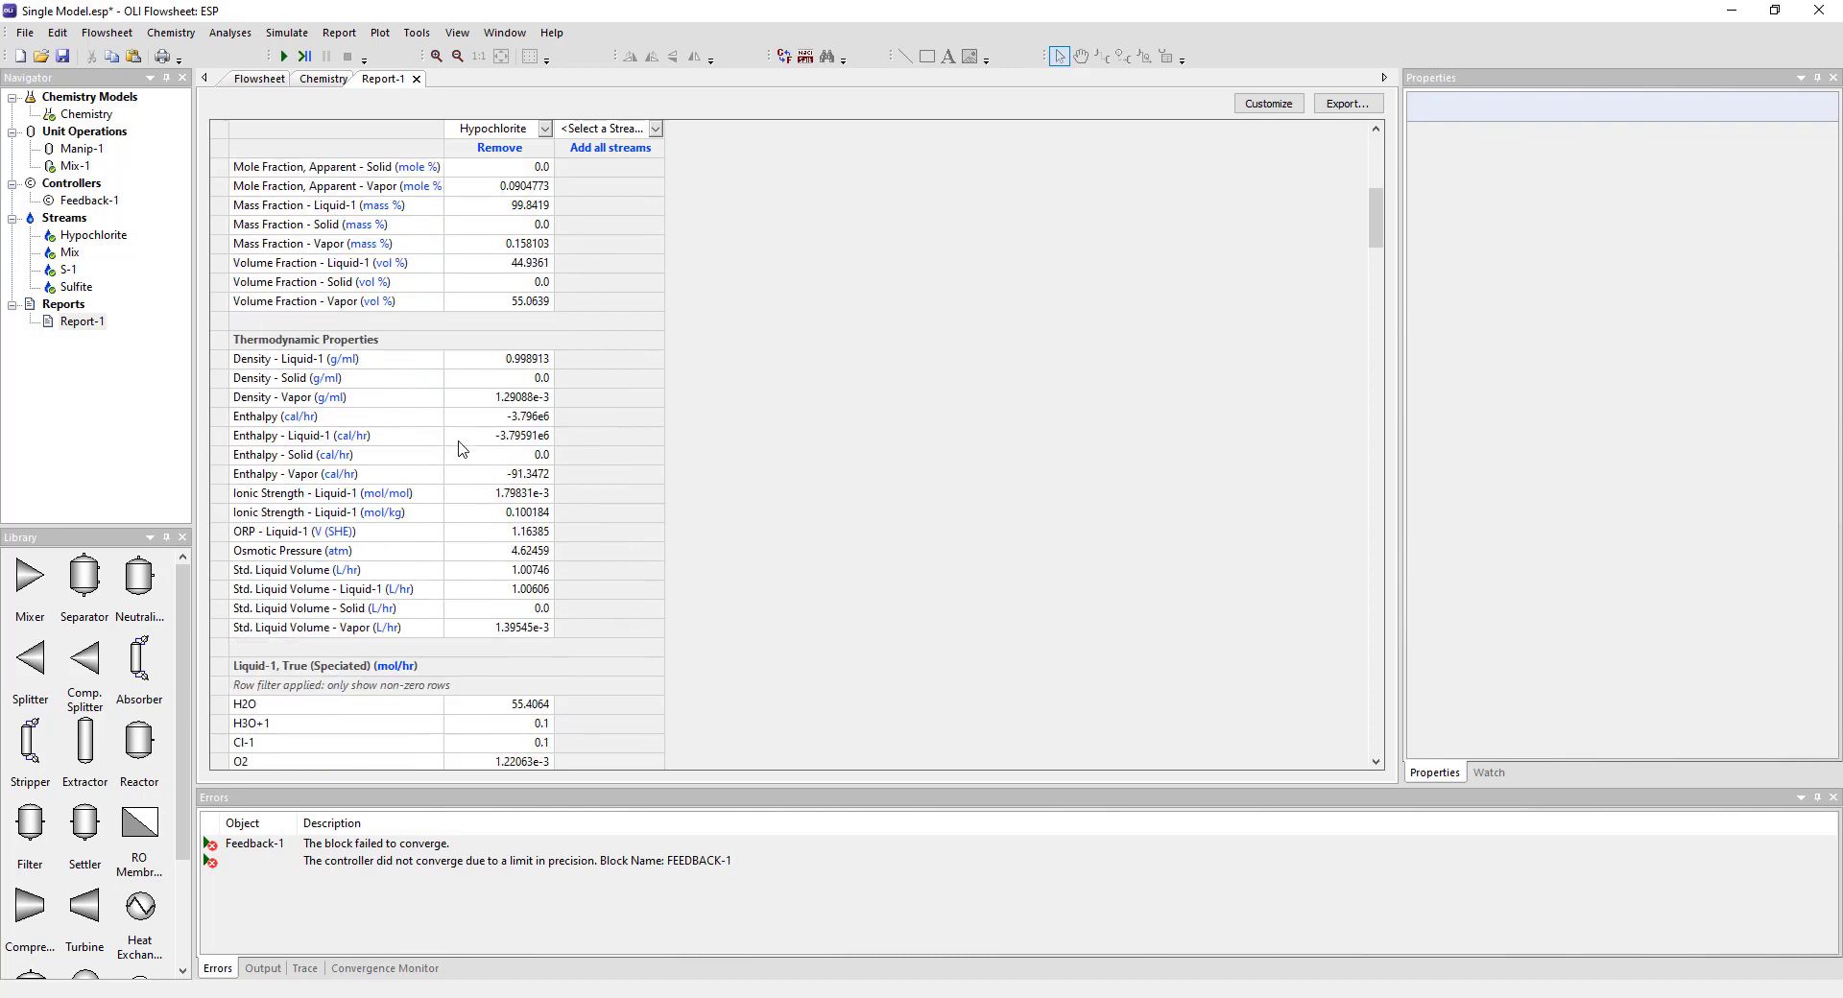
scroll(461, 448, down, 3)
scroll(447, 518, down, 3)
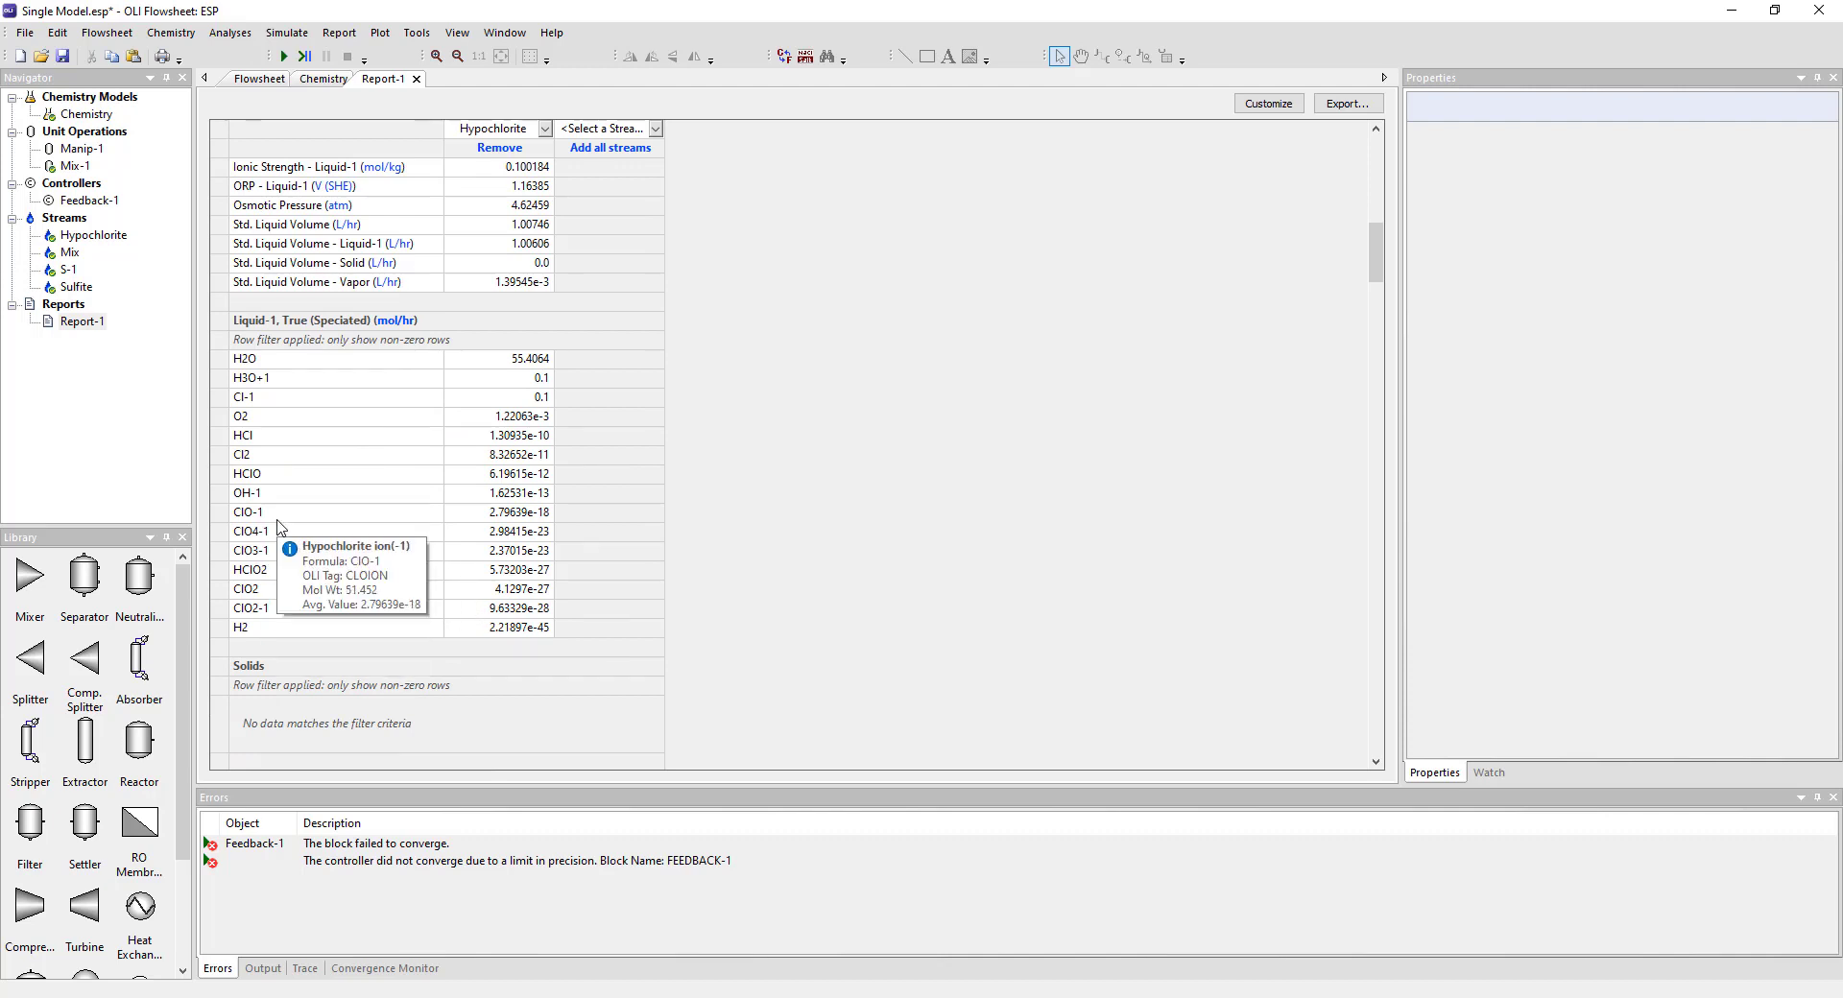
click(278, 515)
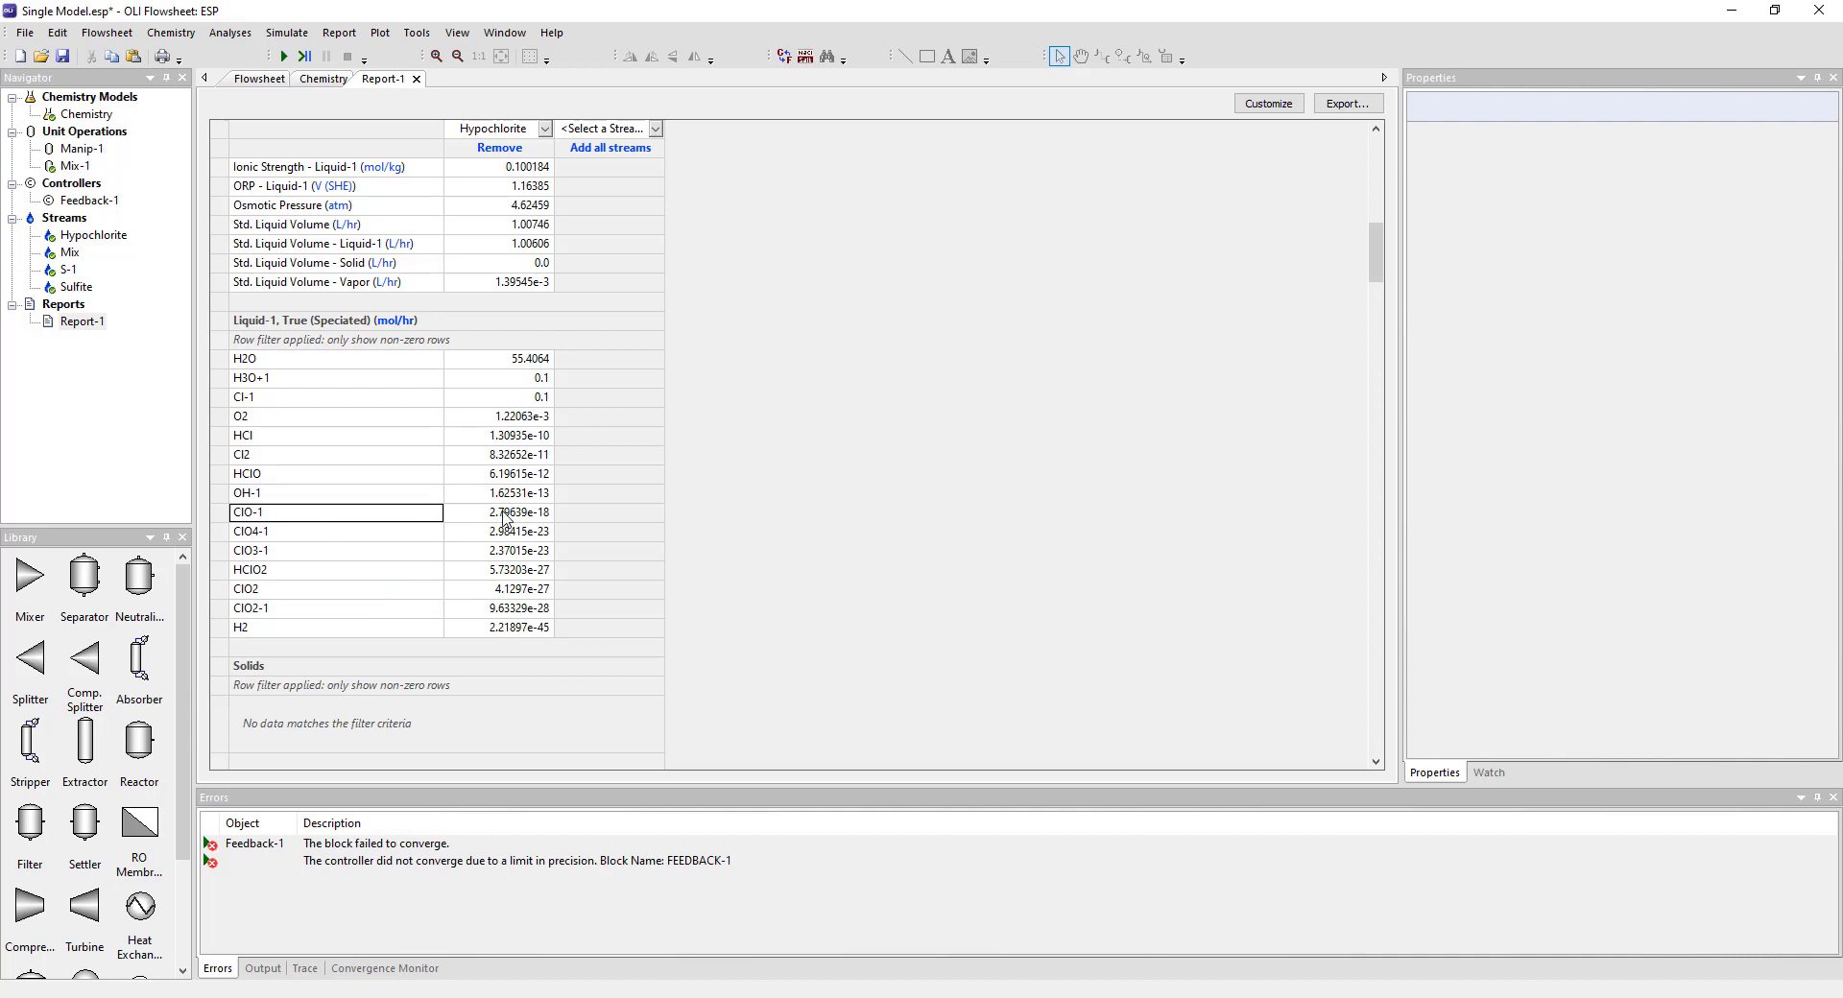
click(506, 516)
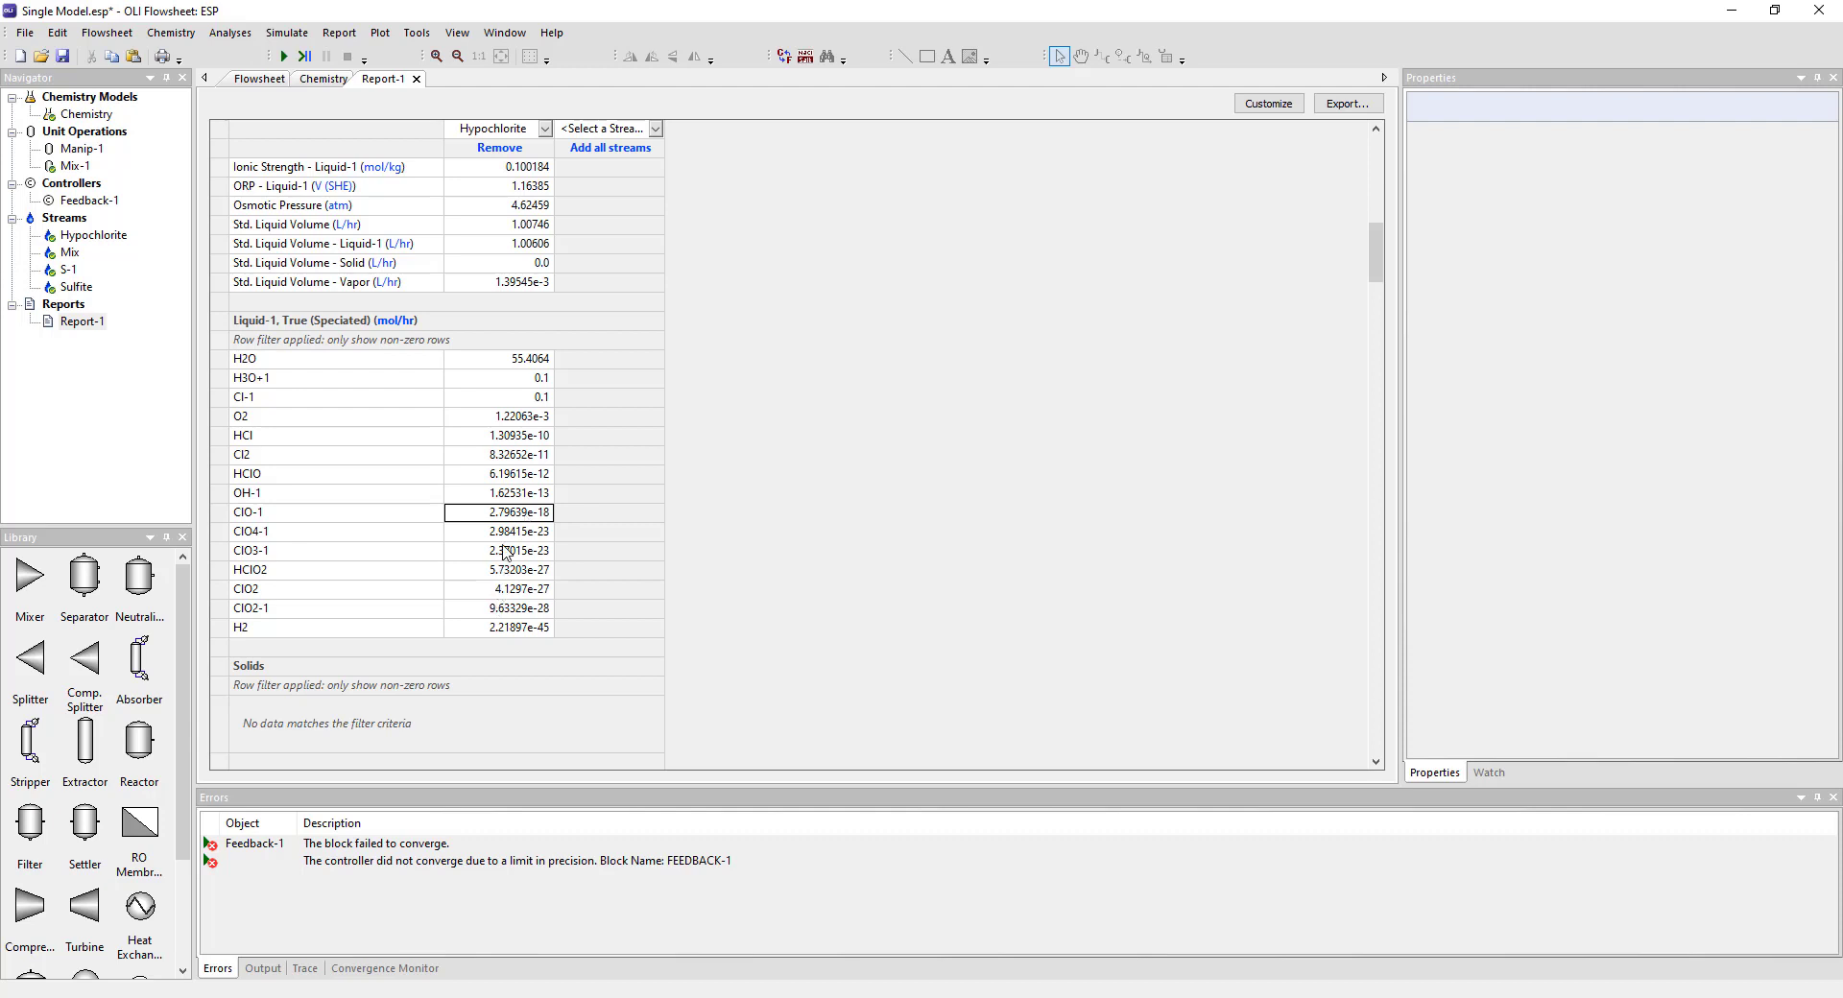
click(513, 399)
right_click(319, 398)
click(382, 447)
Add the Sulfite stream to the report and examine its SO3-2 and SO4-2 species flows
click(656, 129)
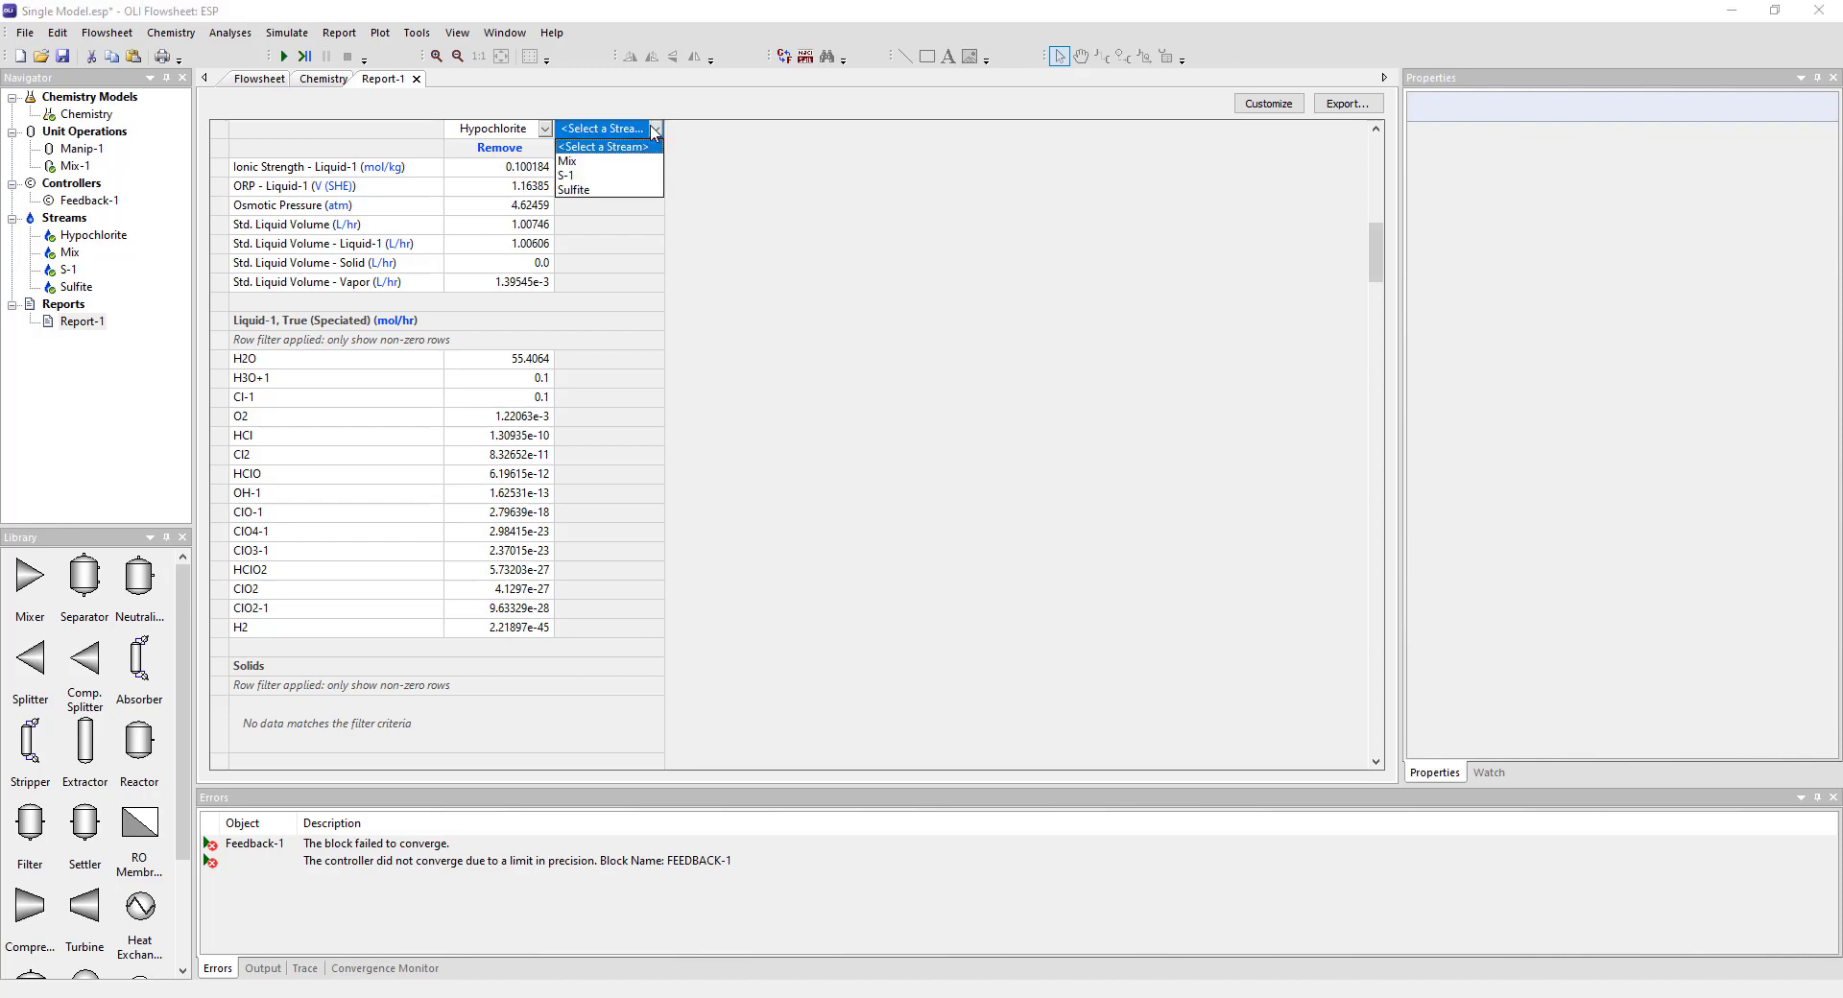
click(585, 190)
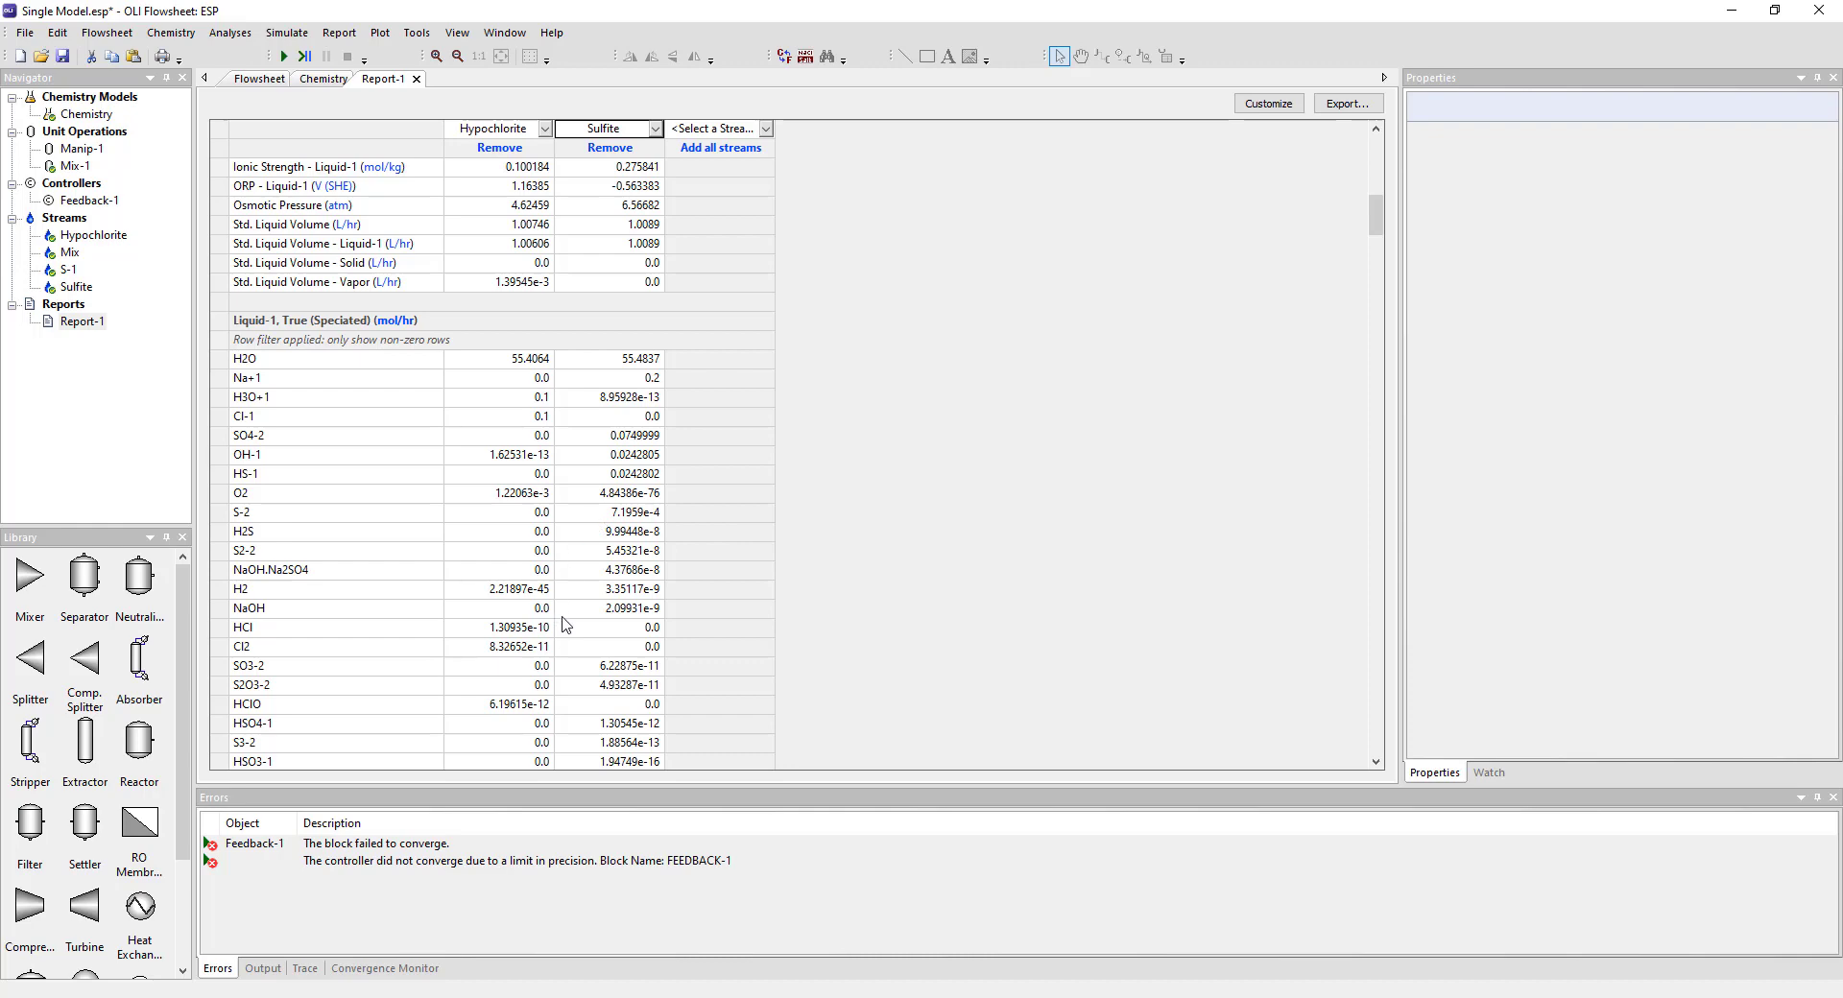
scroll(567, 626, down, 3)
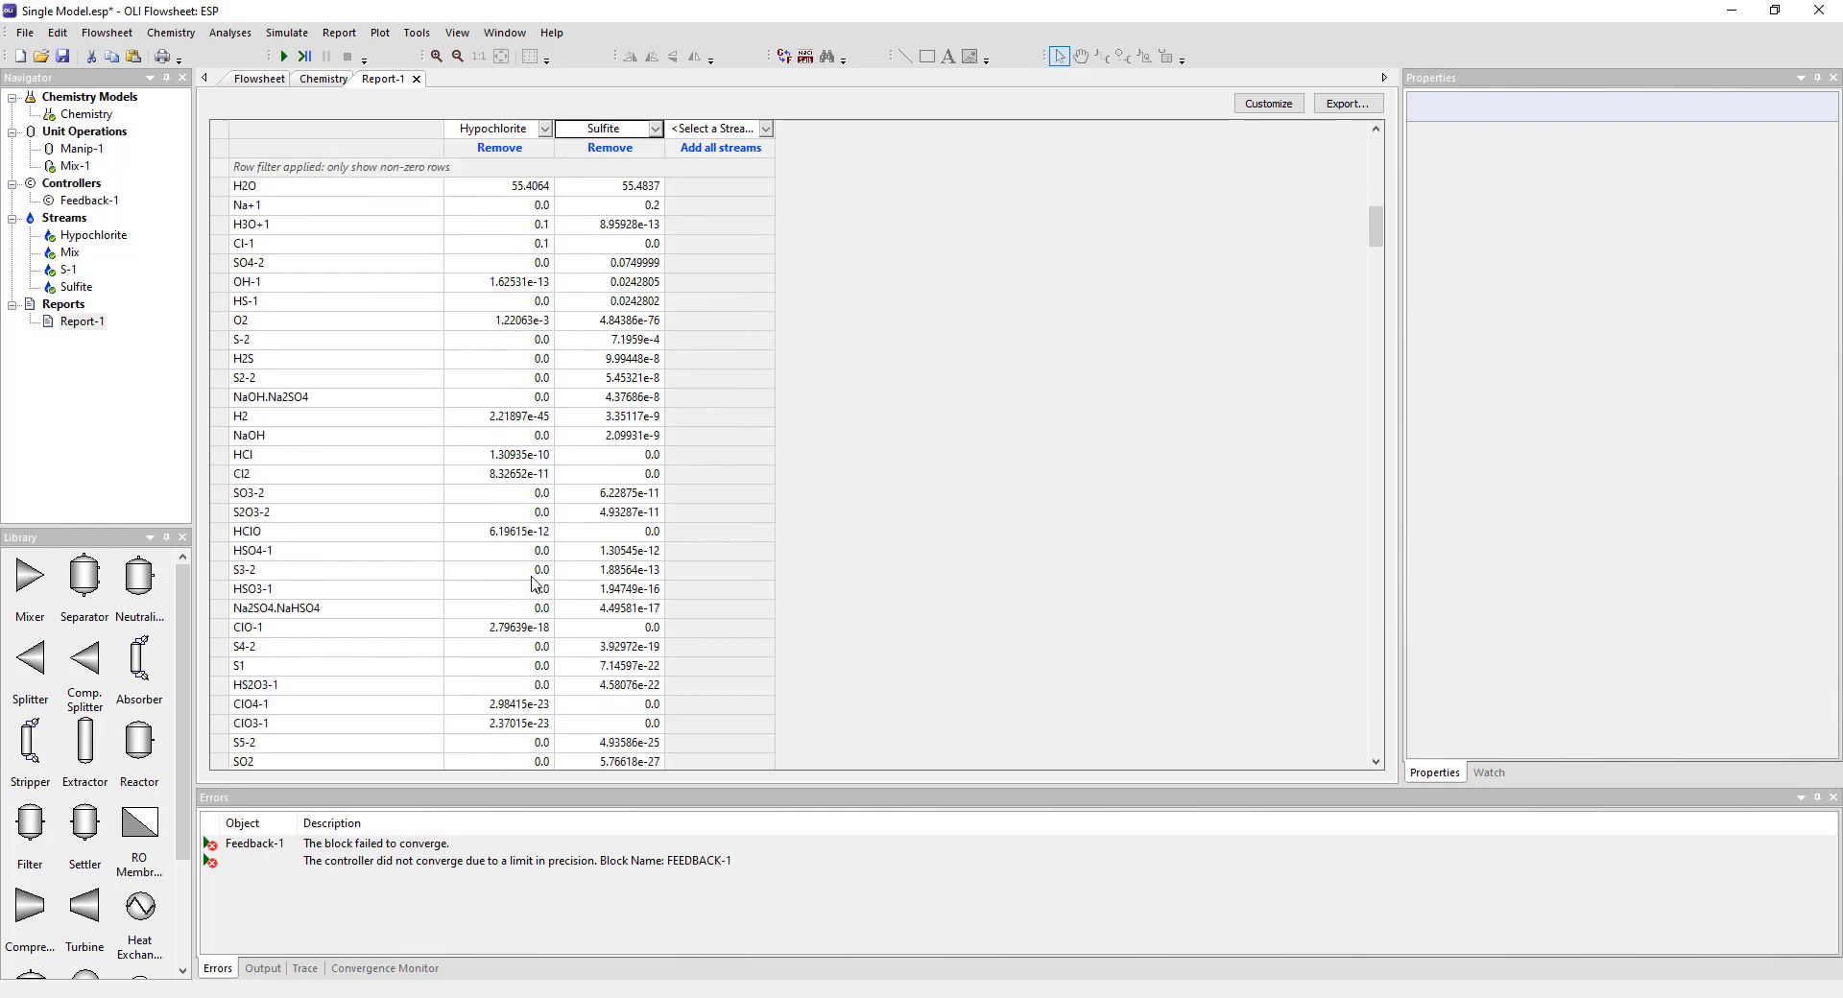
click(598, 497)
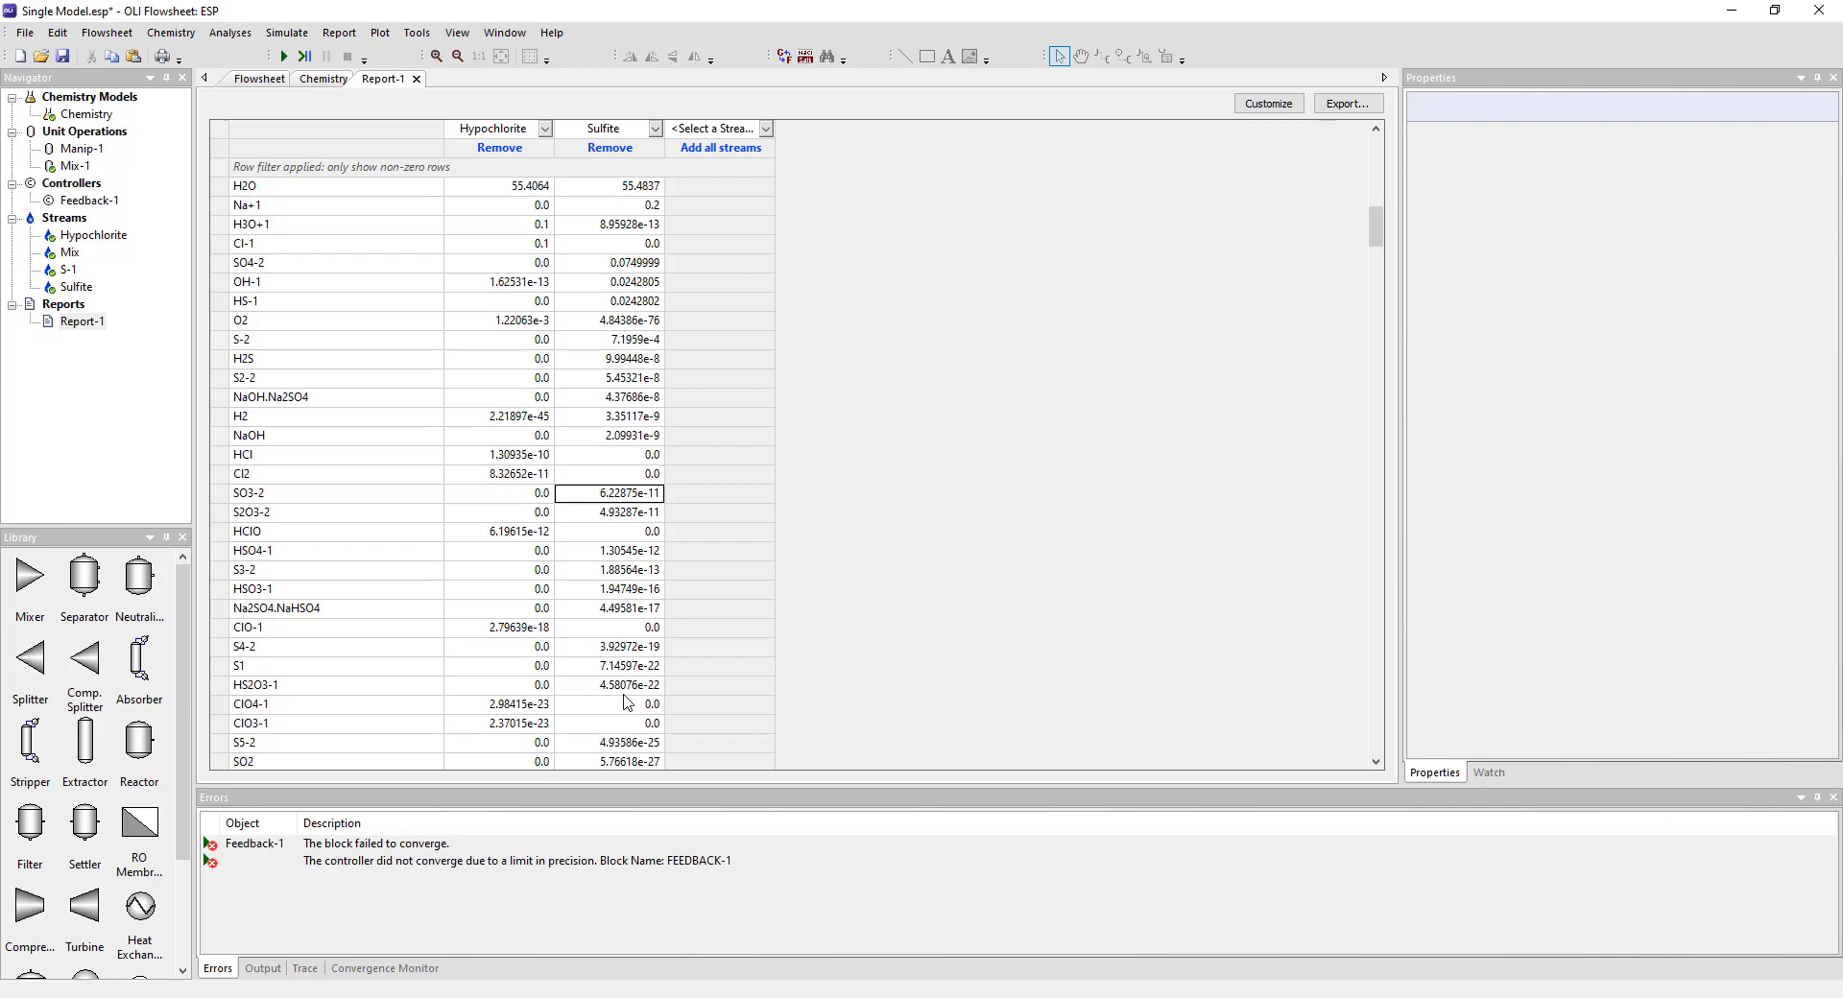
scroll(541, 498, up, 2)
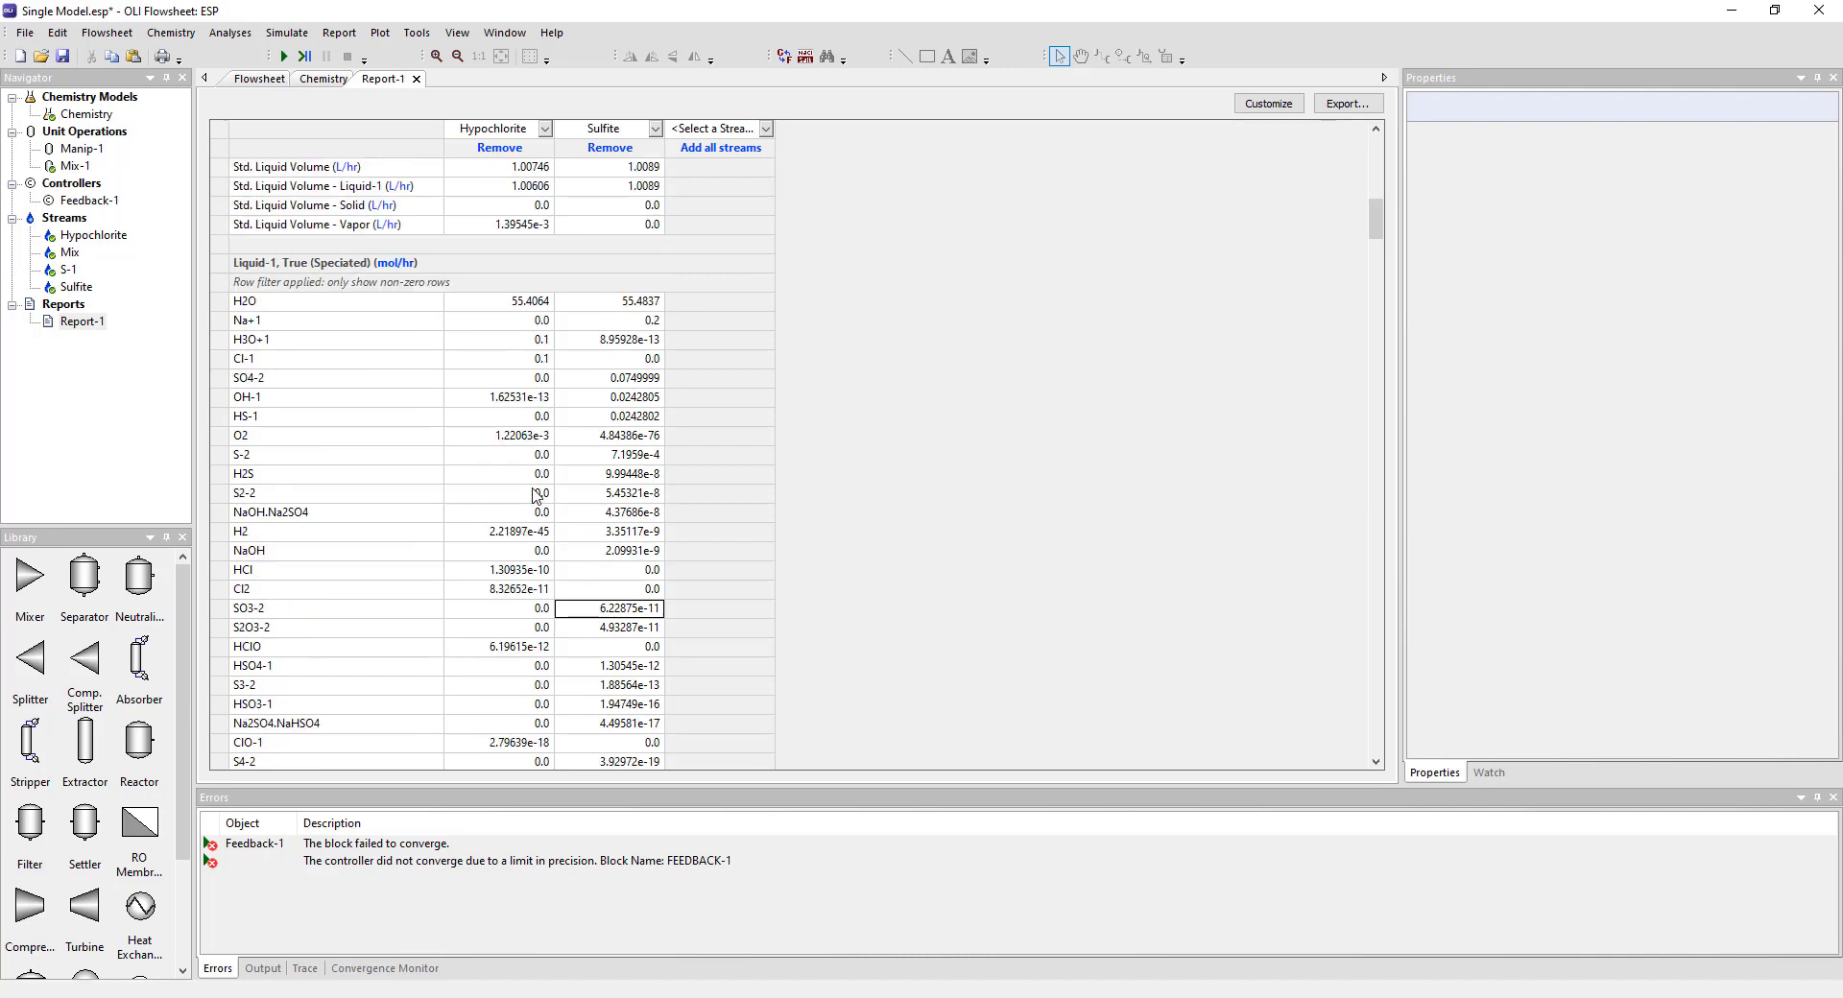
click(619, 384)
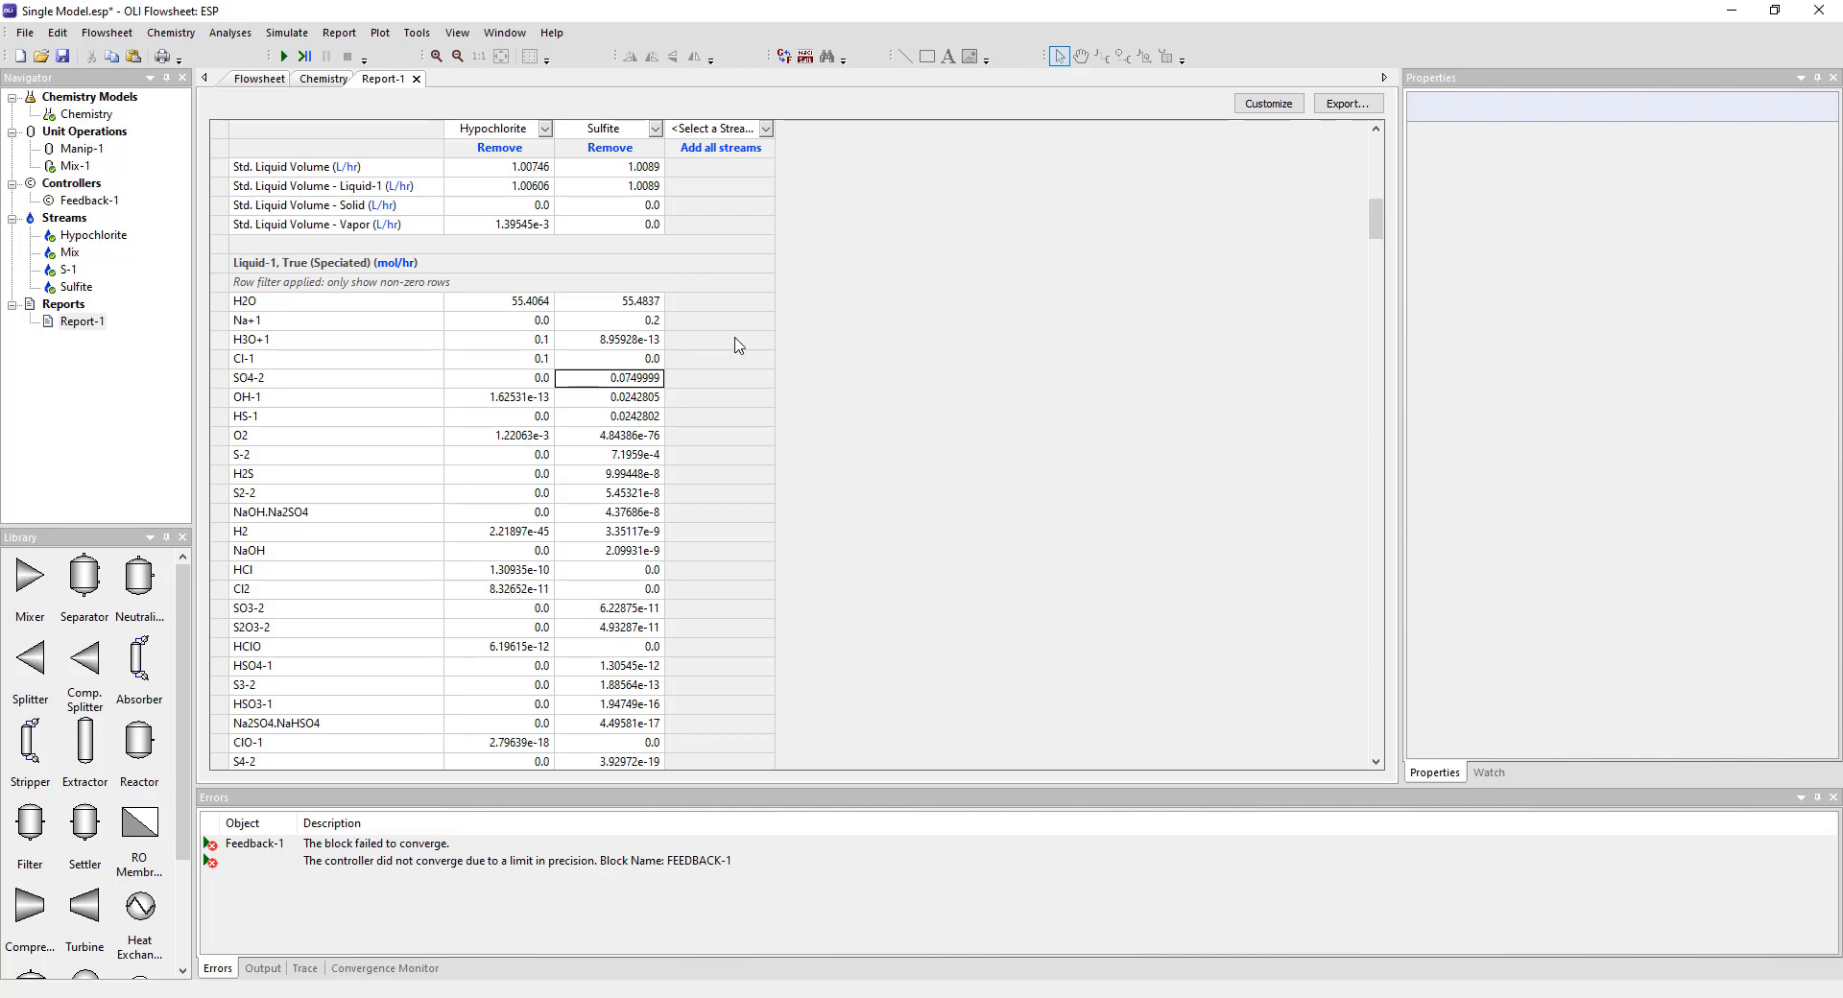
Inspect the definitions of the Sulfite and Hypochlorite streams and the Mix-1 mixer on the flowsheet
click(276, 82)
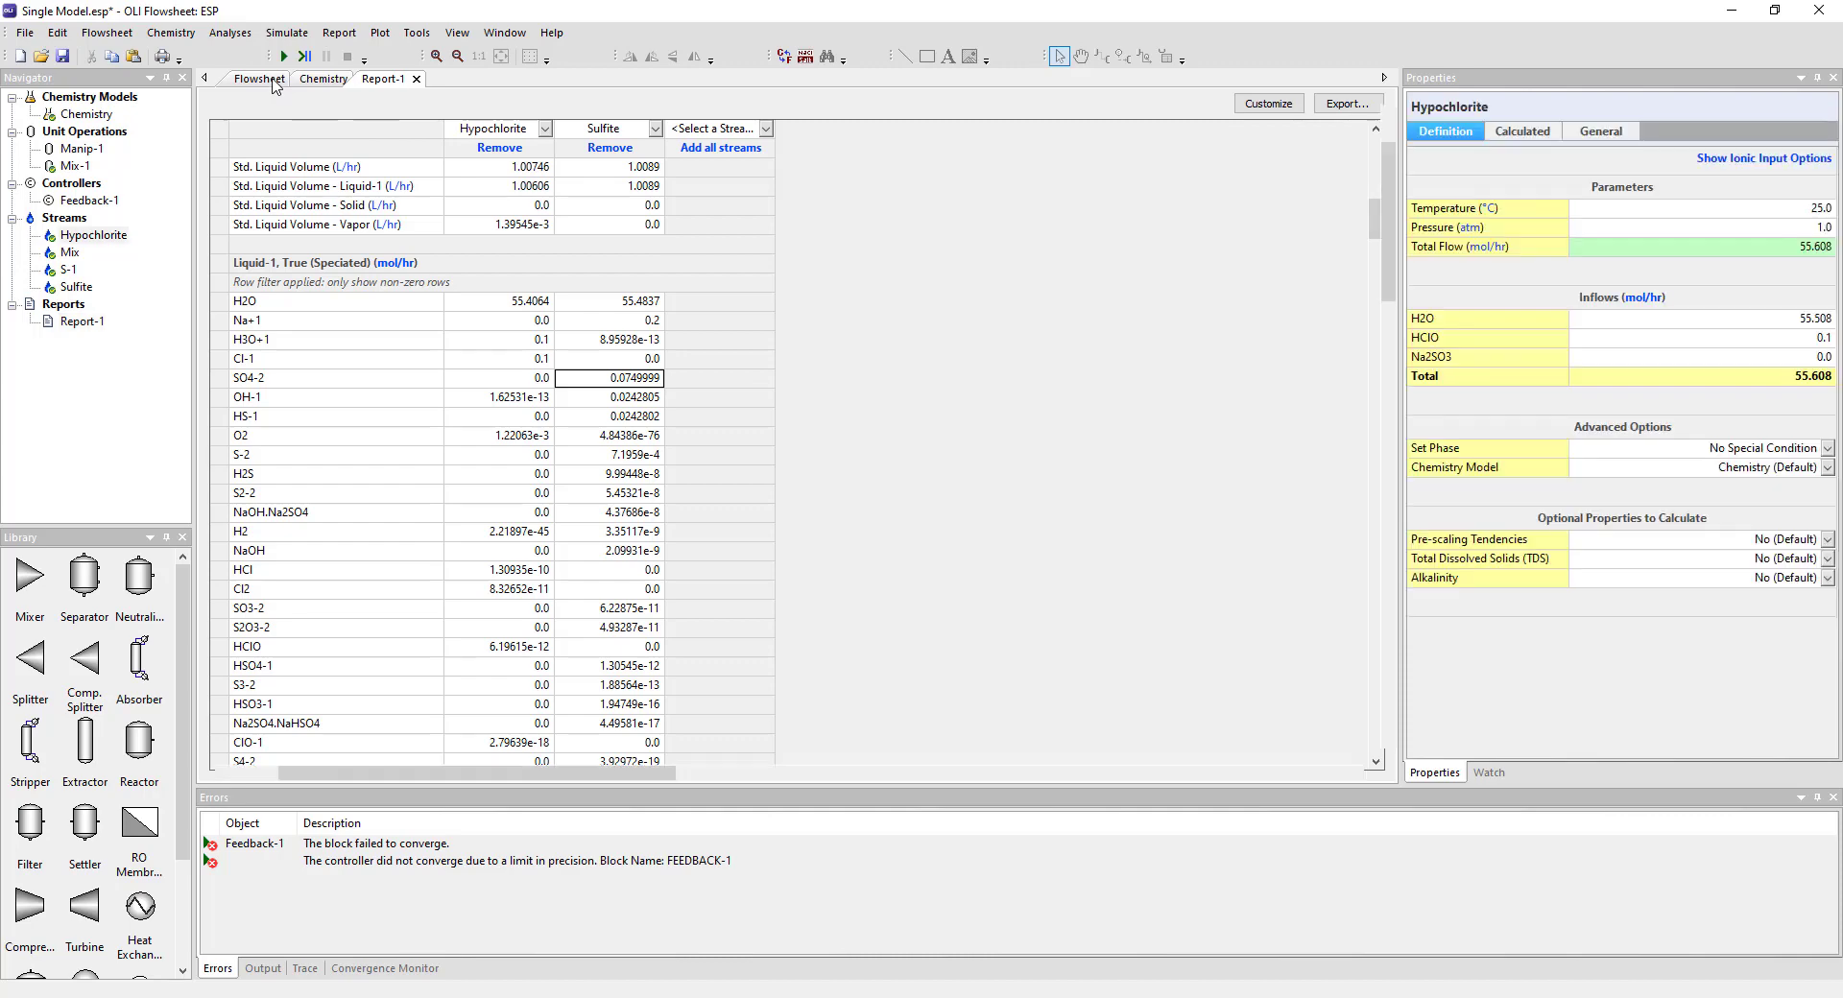
click(422, 368)
click(491, 333)
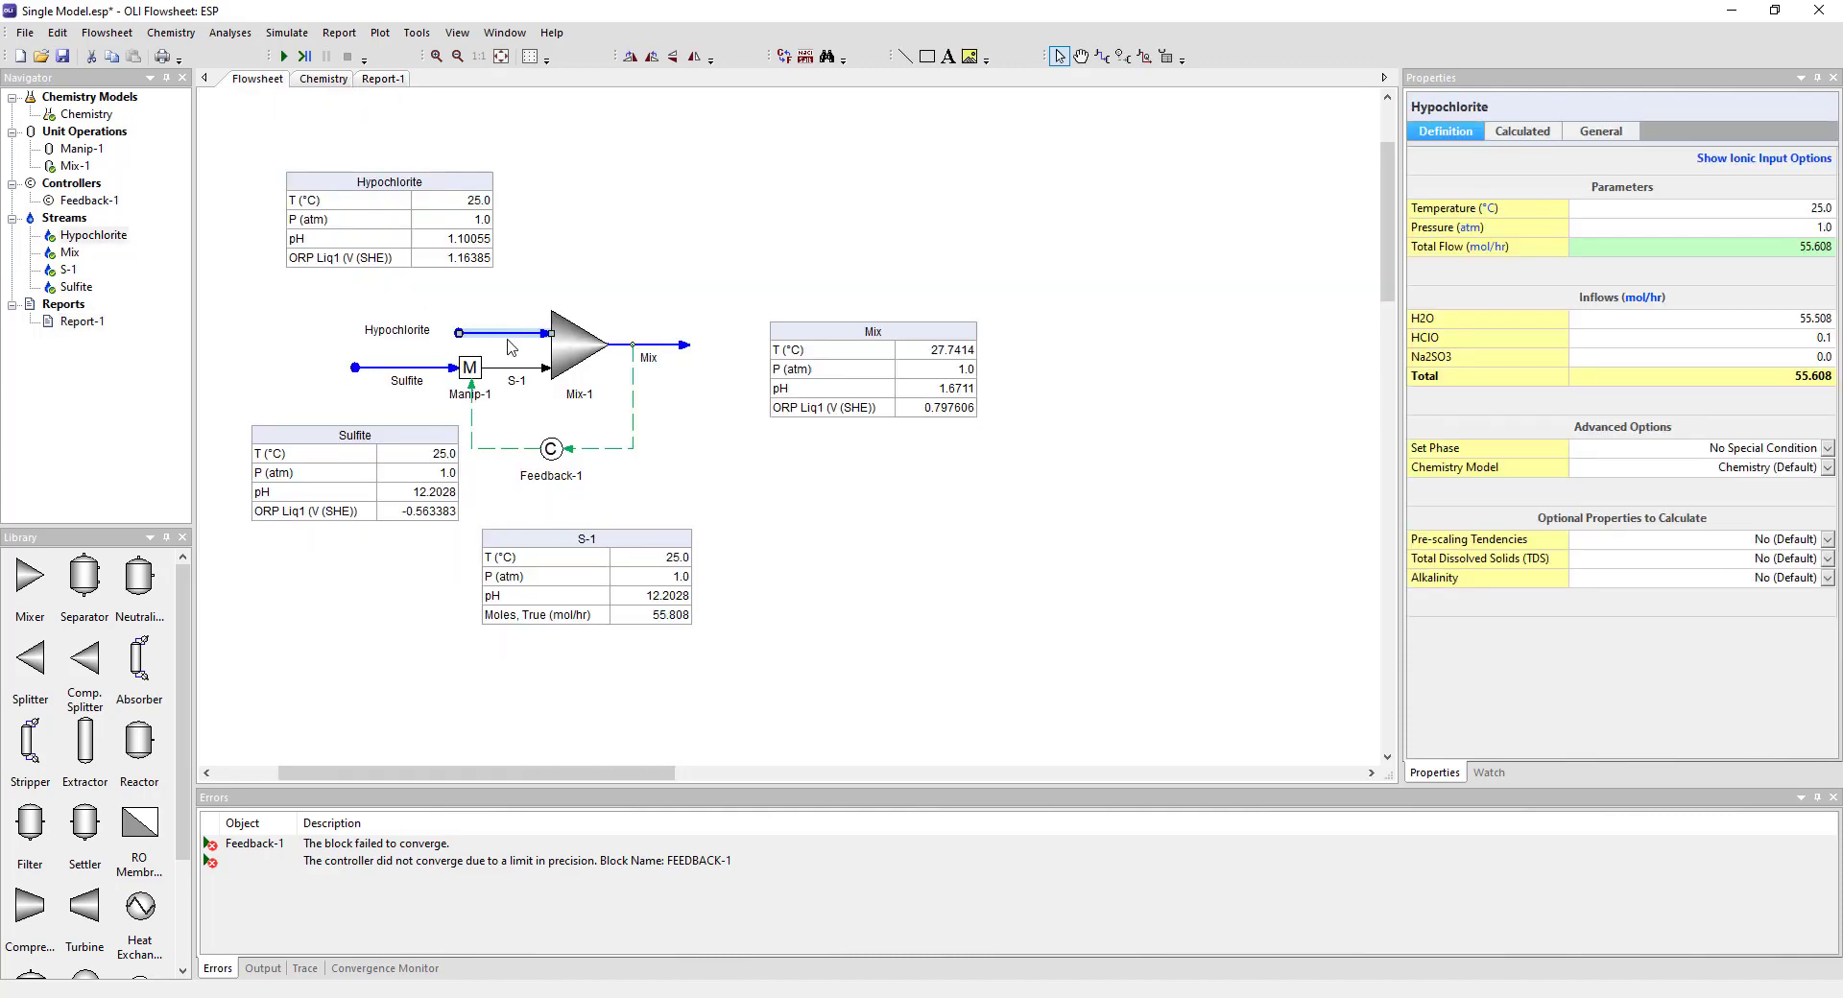
click(567, 347)
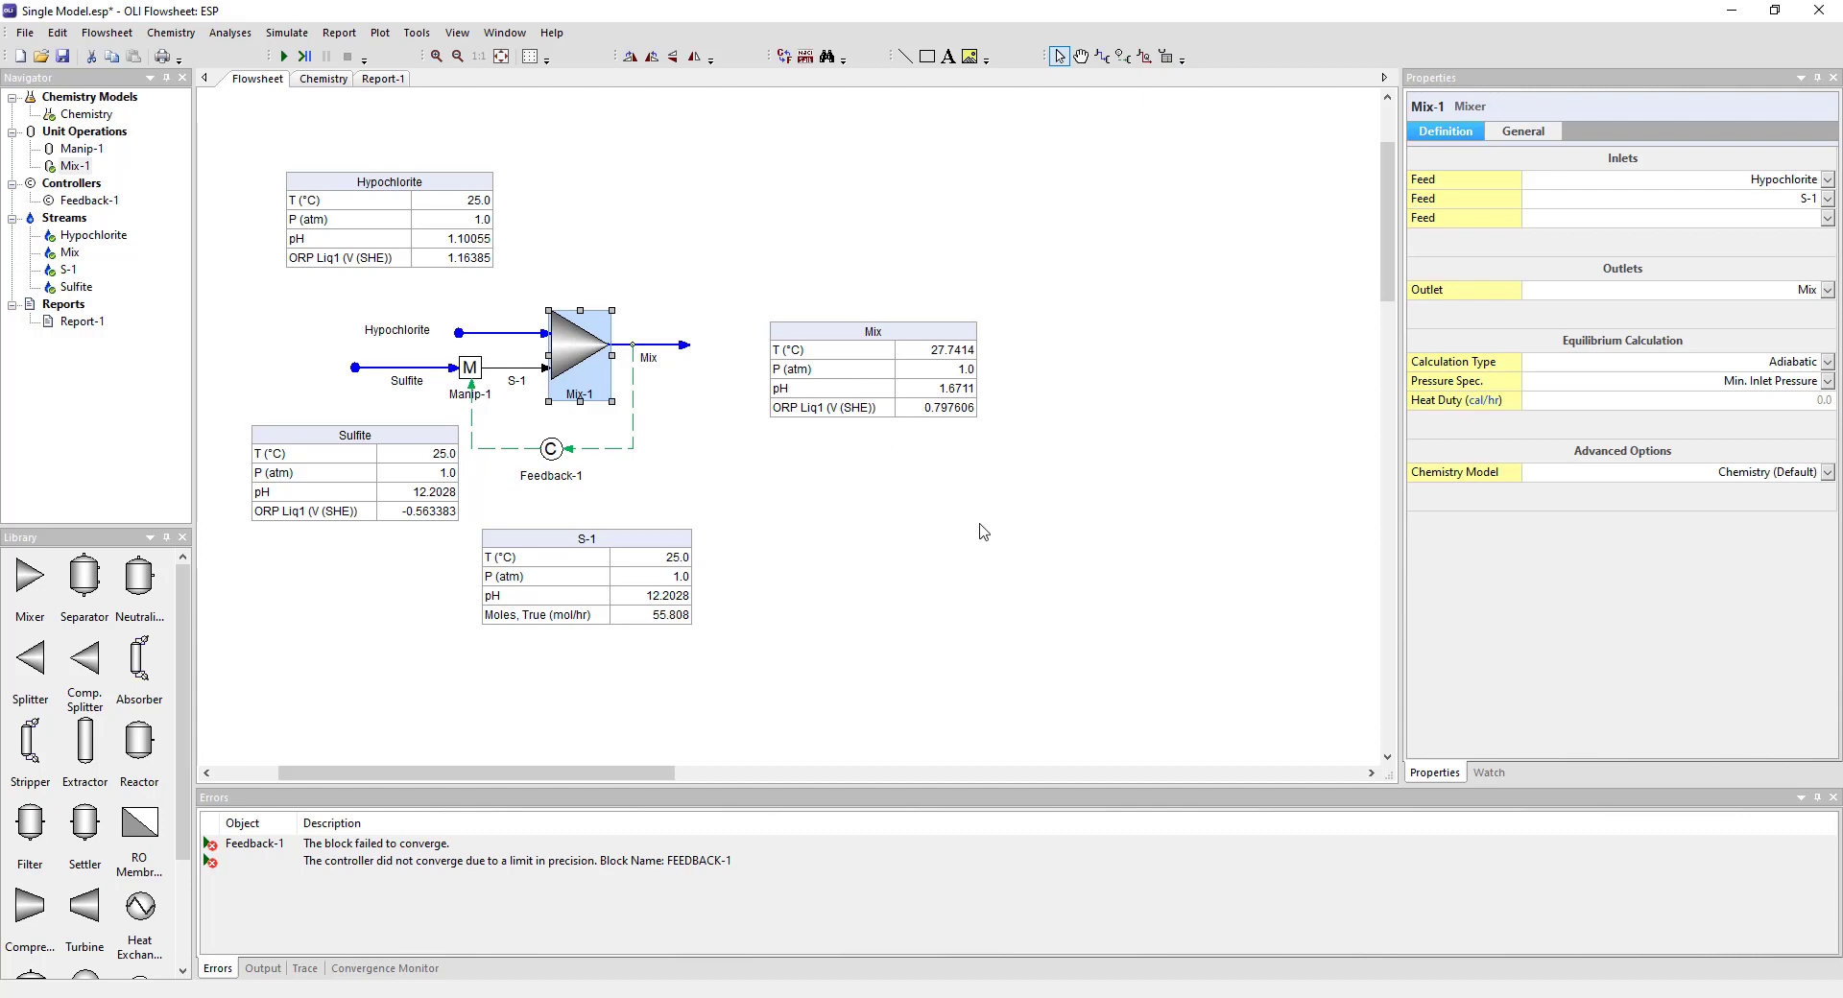
Save the current model and save a copy of it as Dual Model-2.esp
click(63, 57)
click(25, 35)
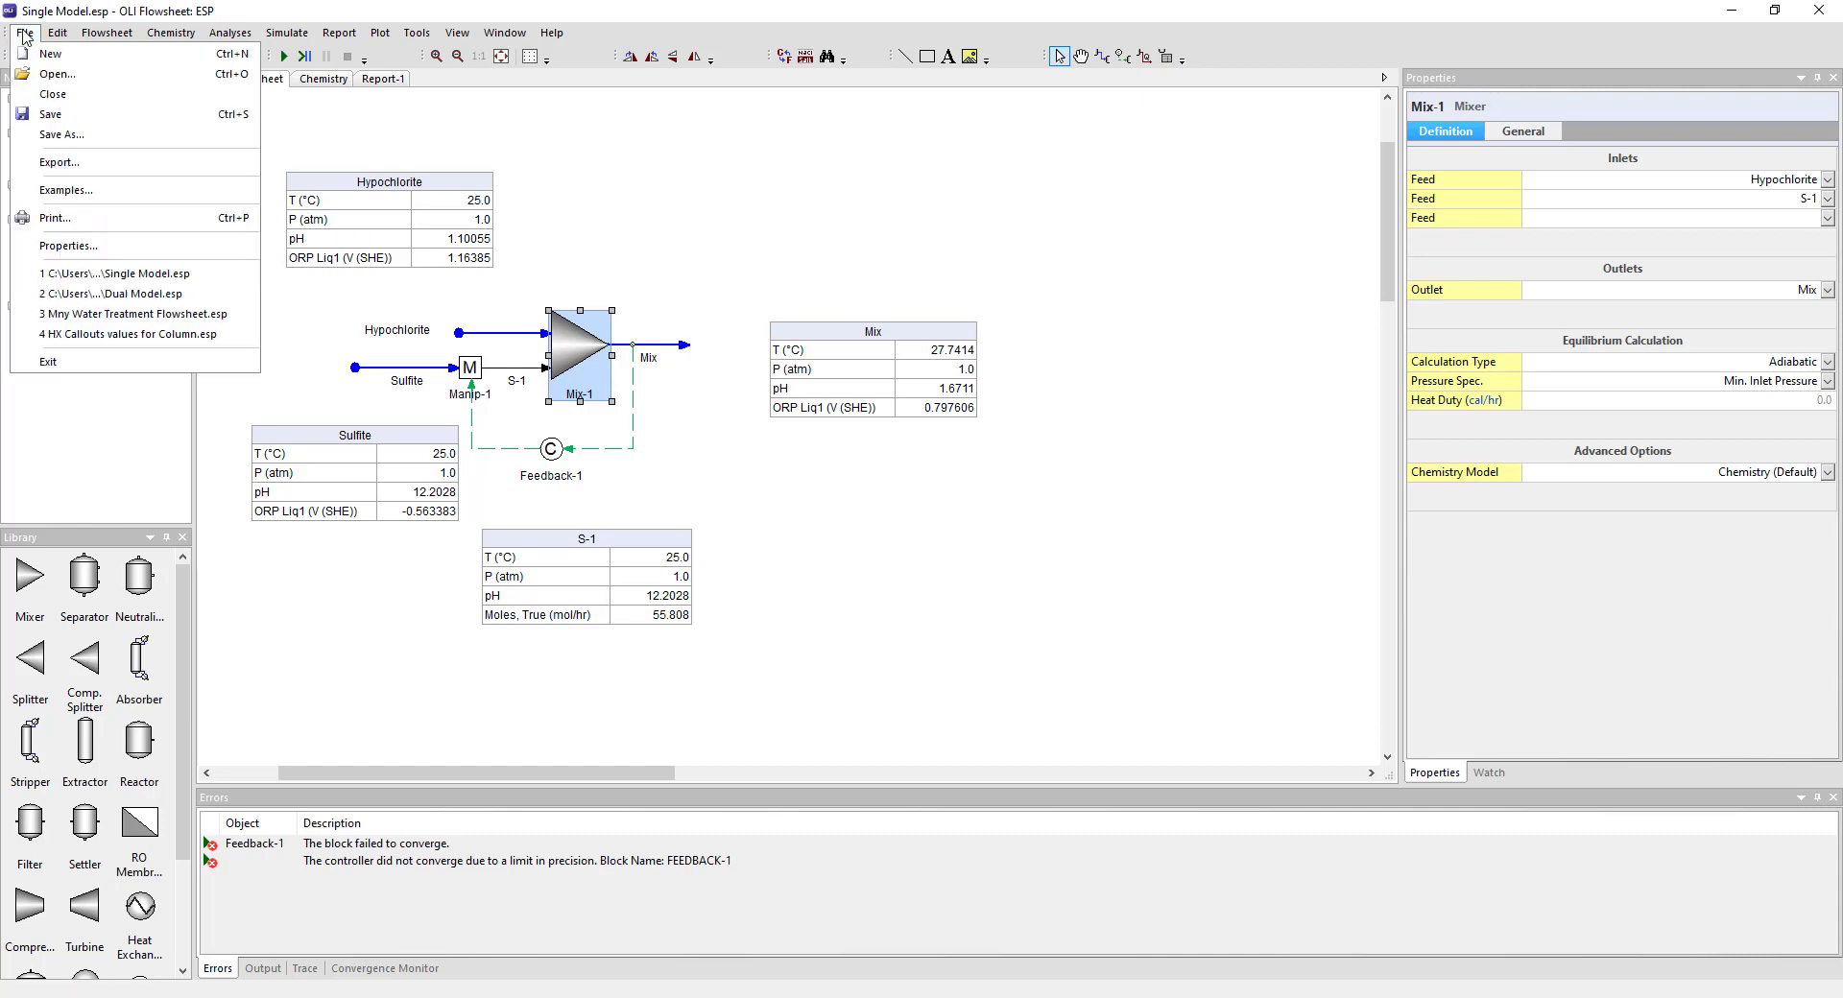
click(554, 137)
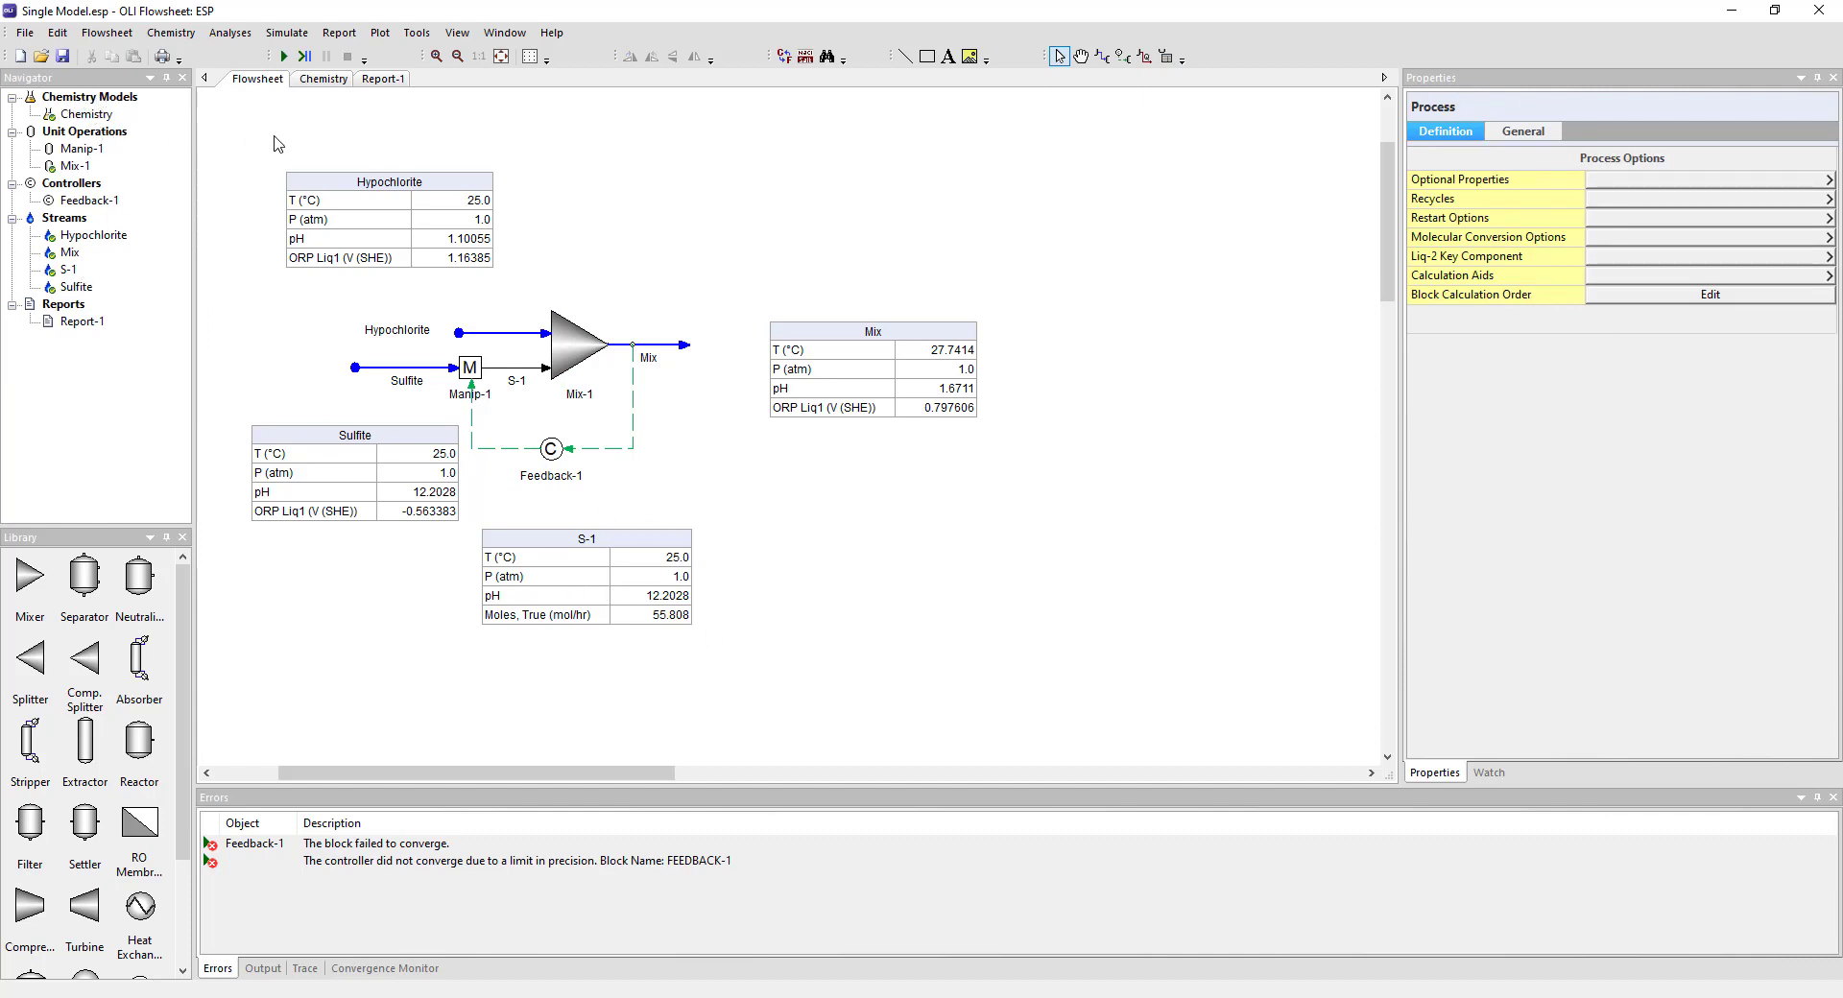
click(25, 33)
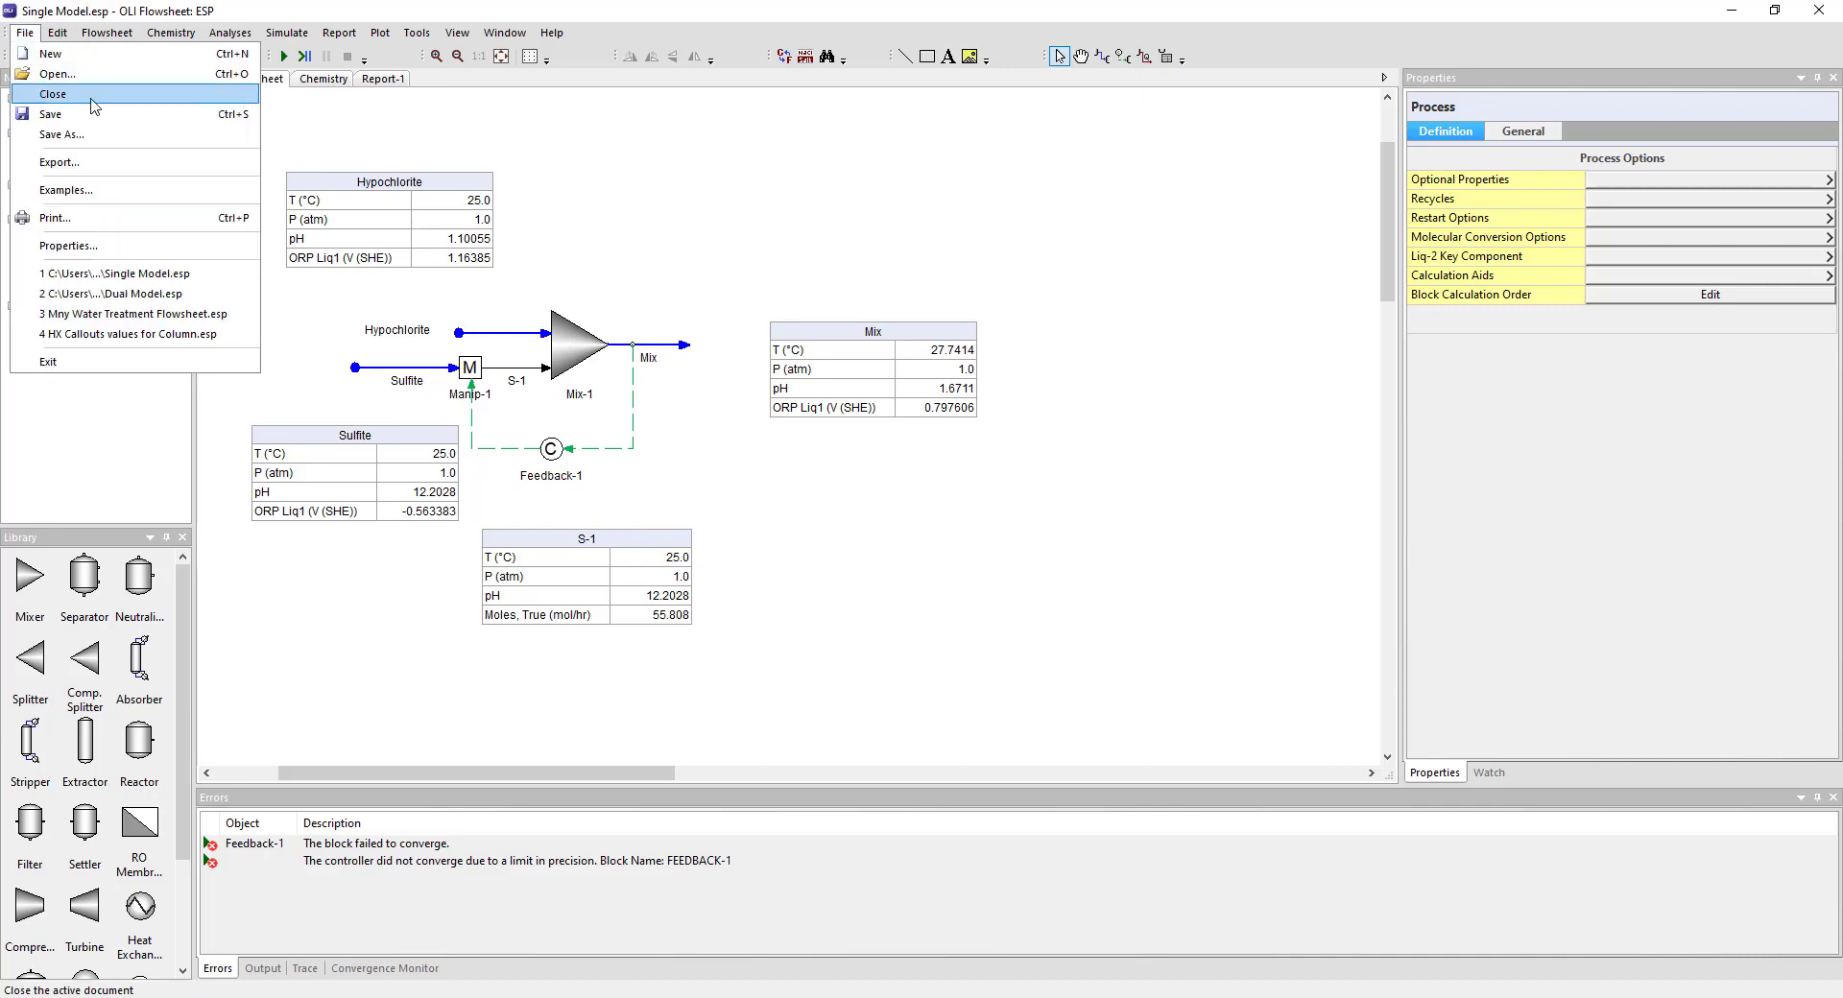
click(96, 136)
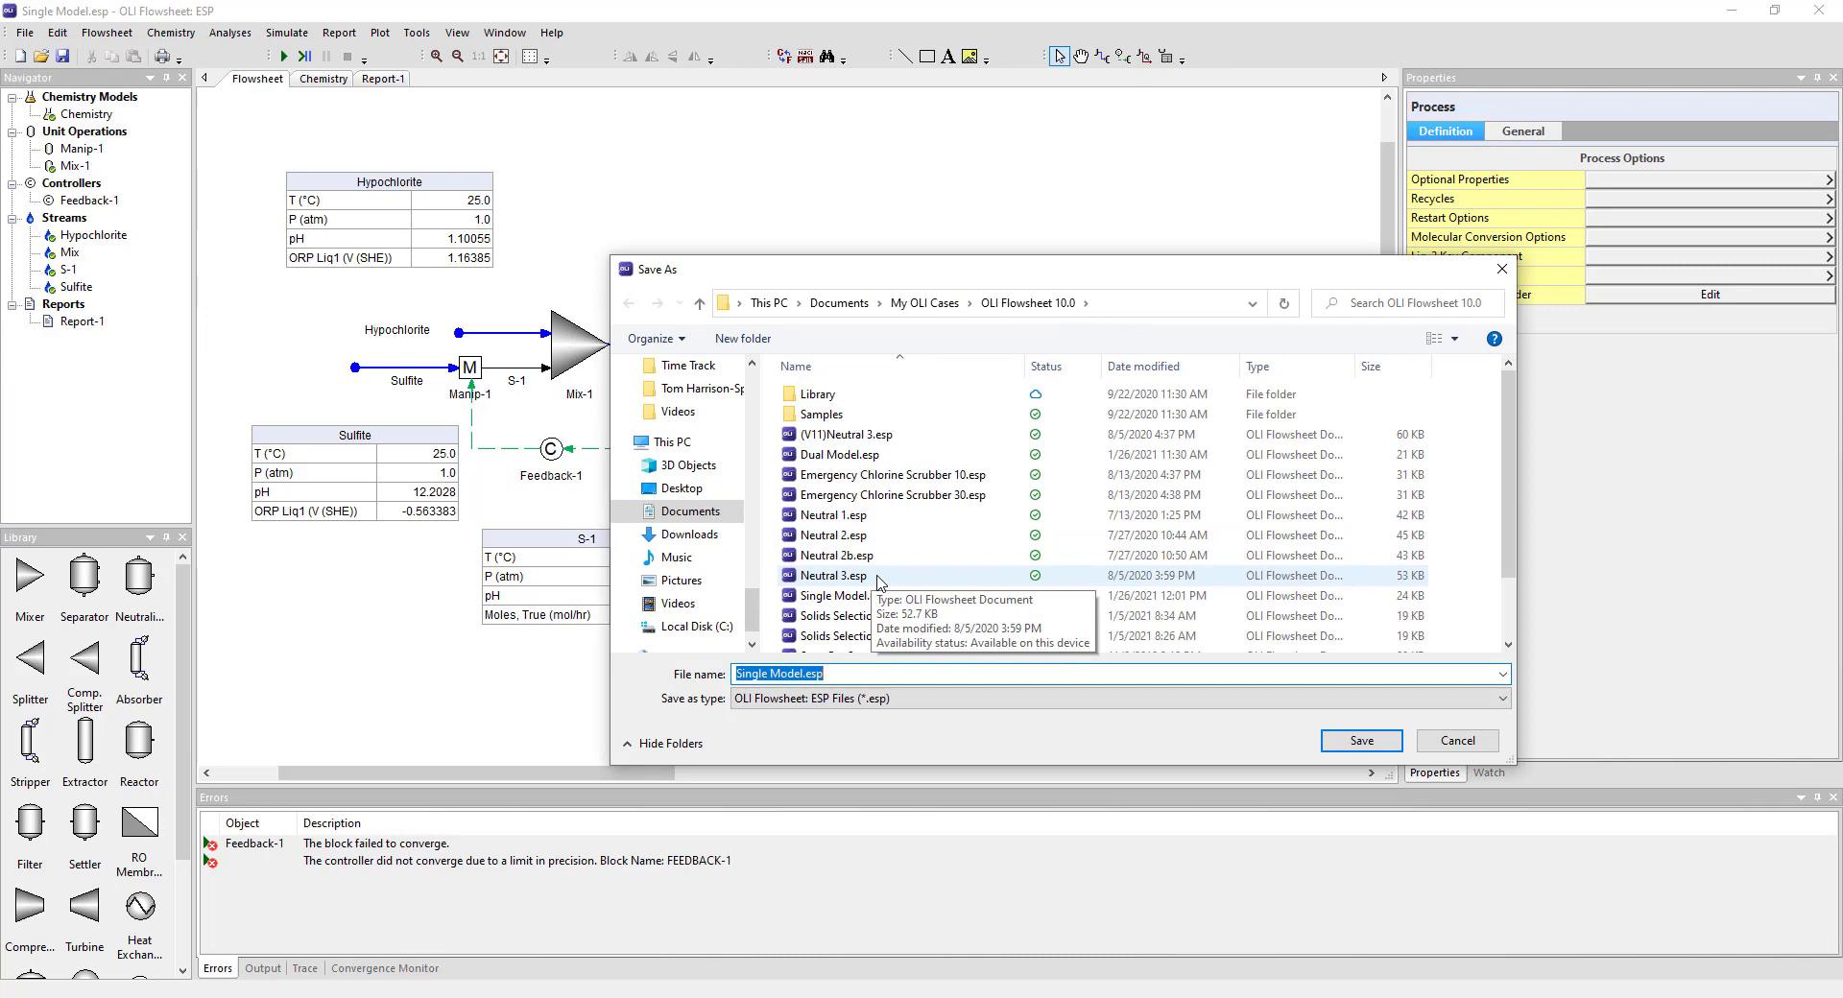
key(Home)
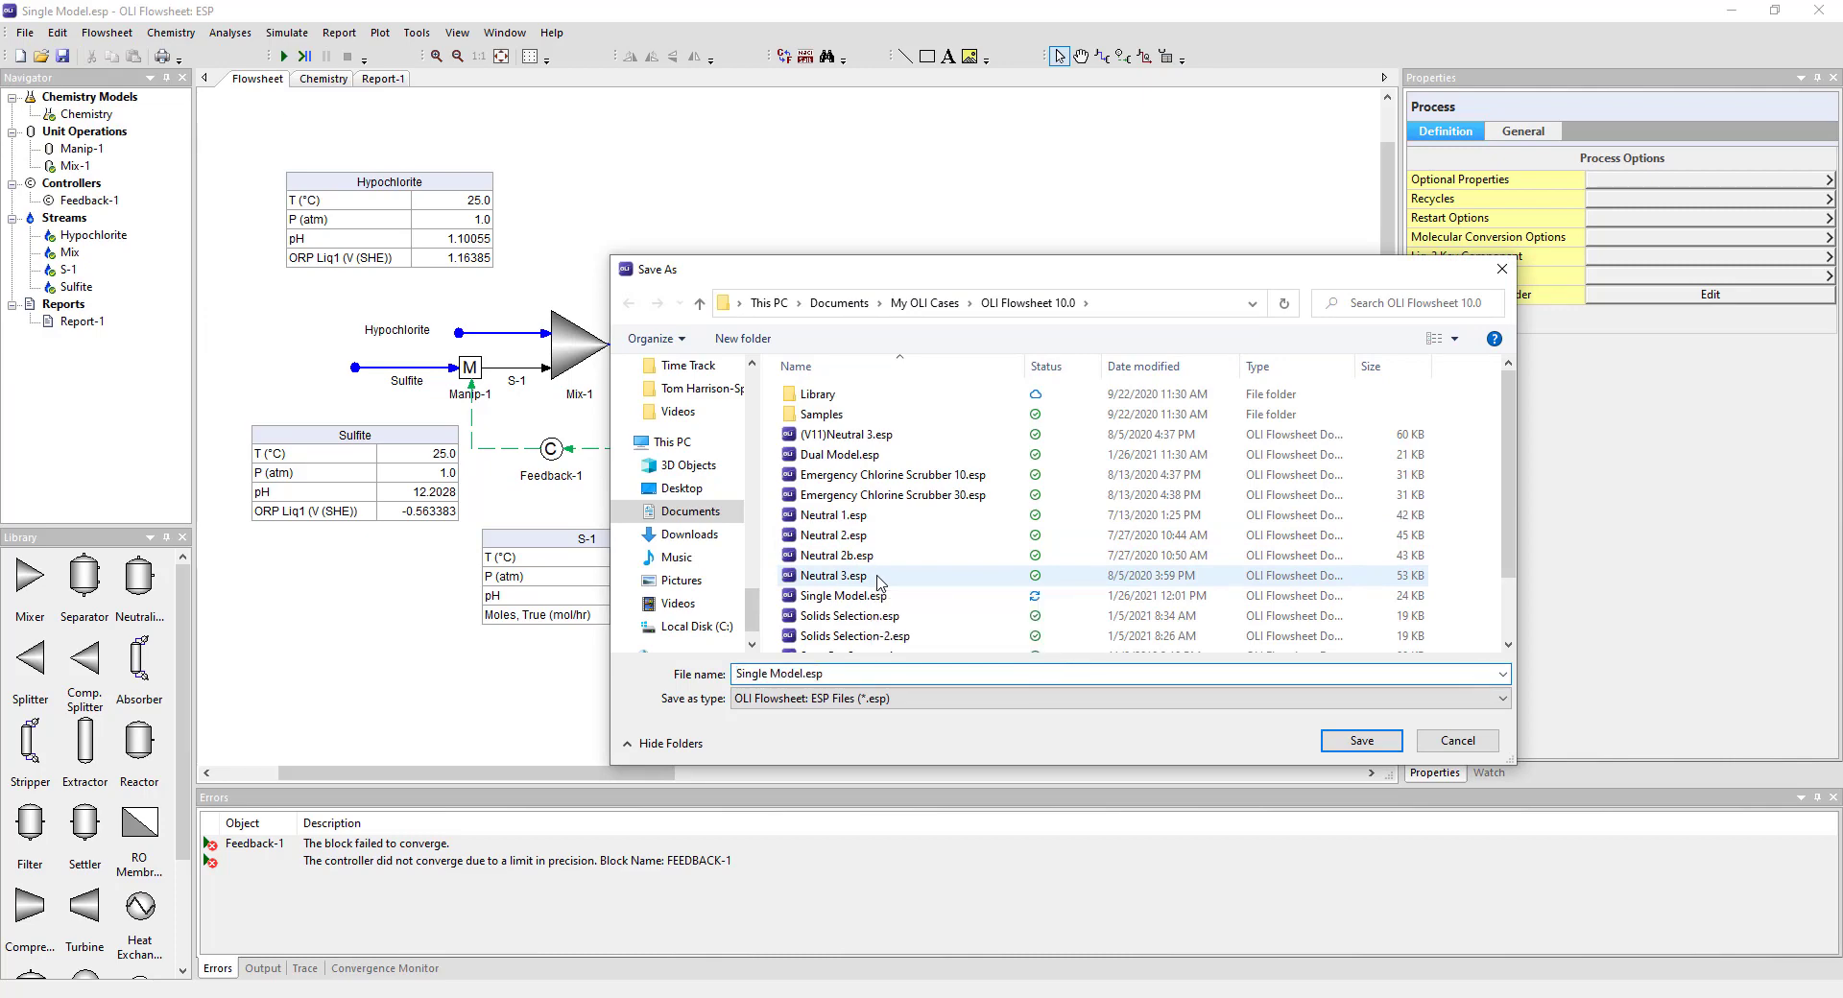
key(Delete)
key(Delete)
key(Delete)
key(Delete)
key(Delete)
key(Delete)
key(Delete)
text(Dual)
key(Return)
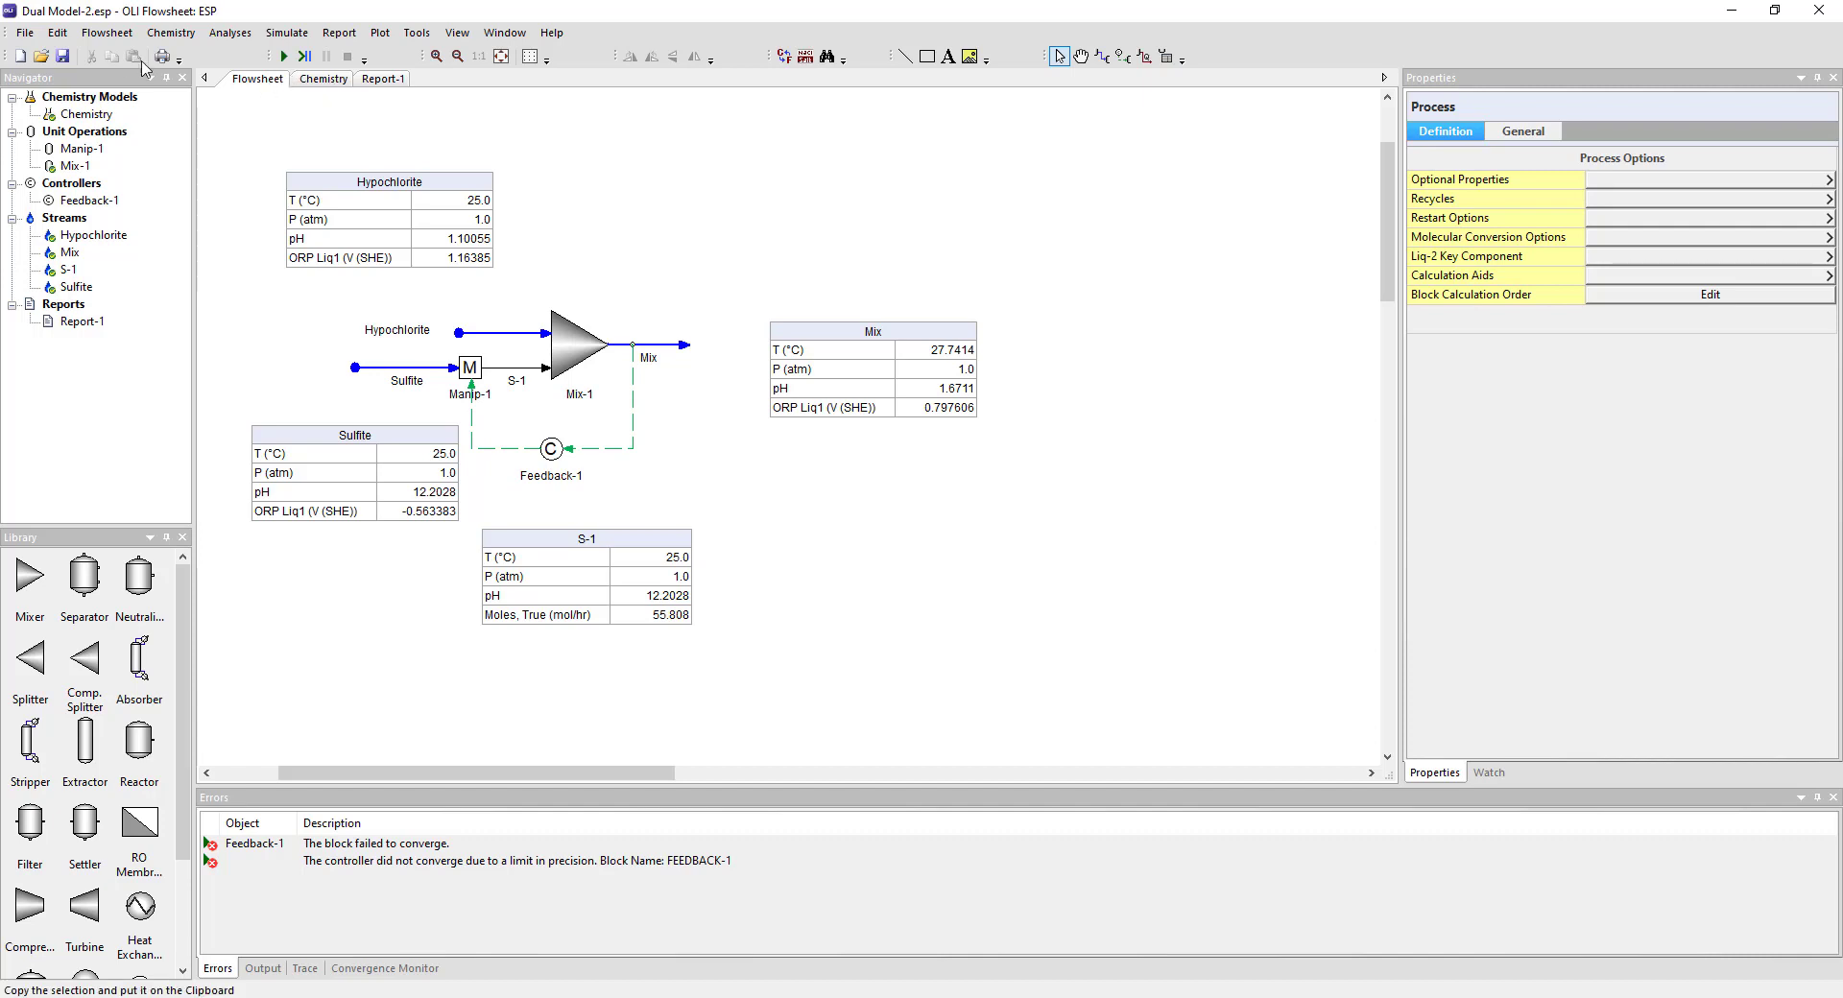
Add a new chemistry model to the flowsheet and review its inflows
click(173, 35)
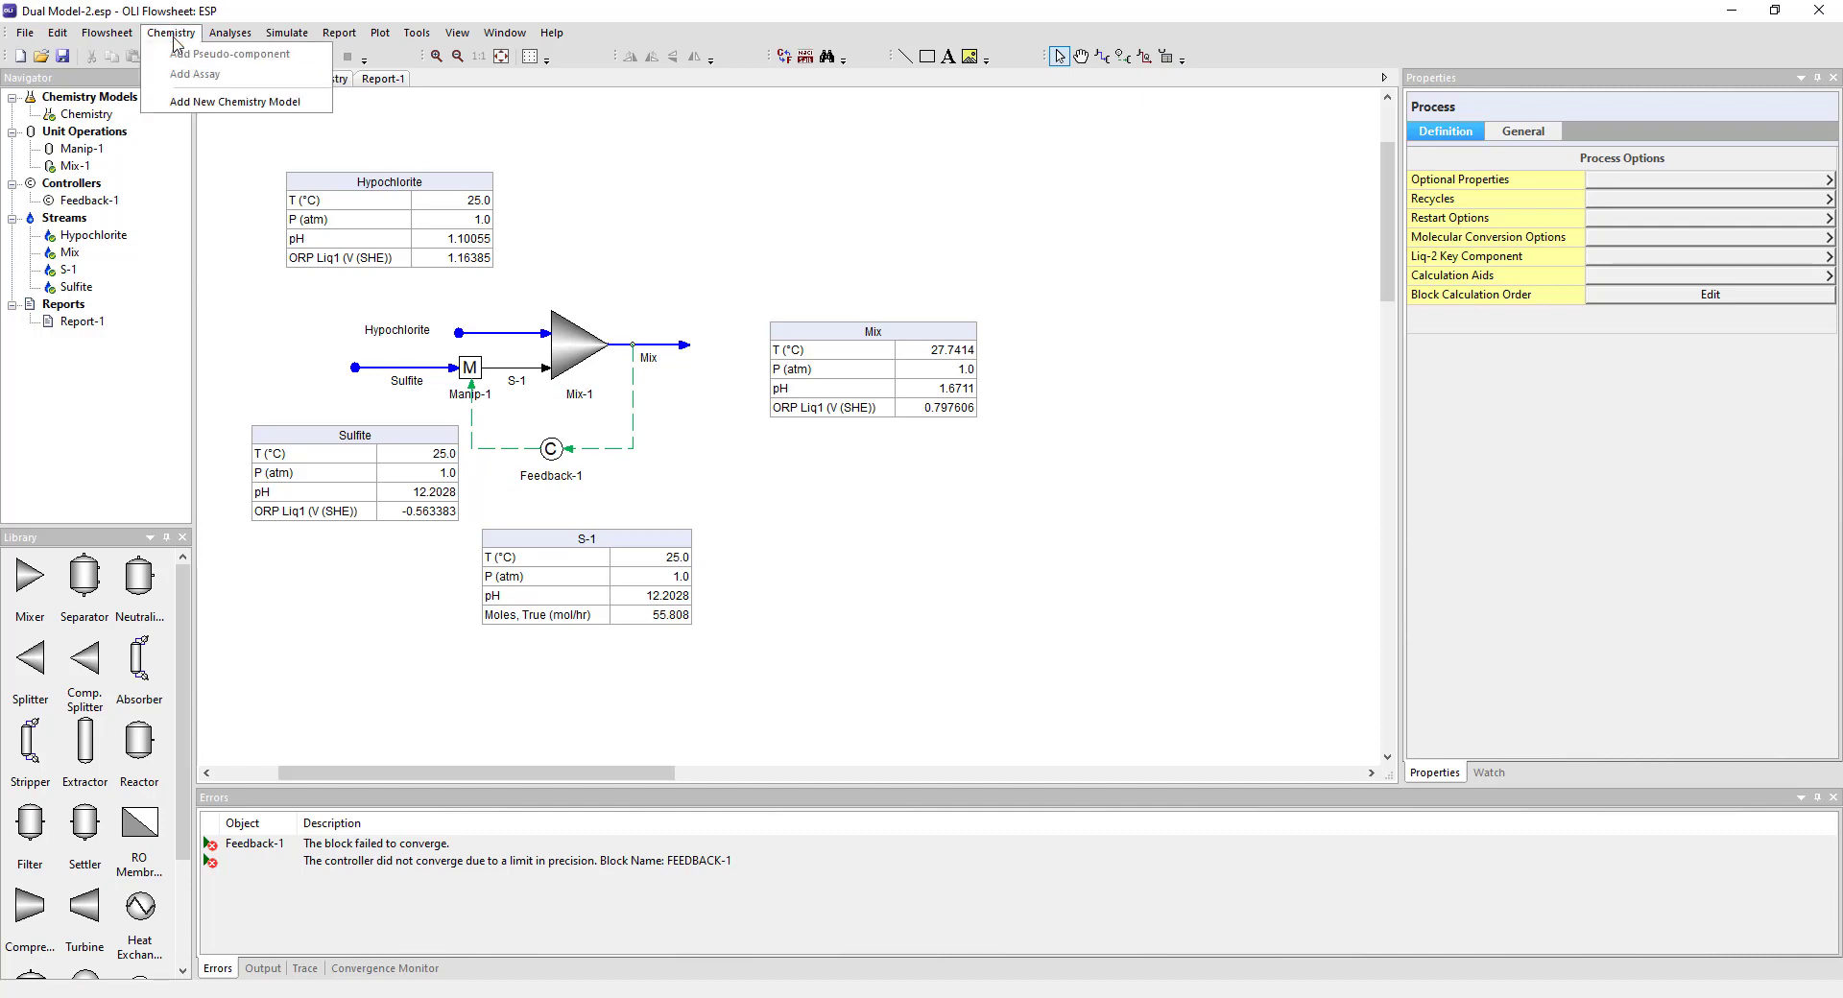
click(213, 102)
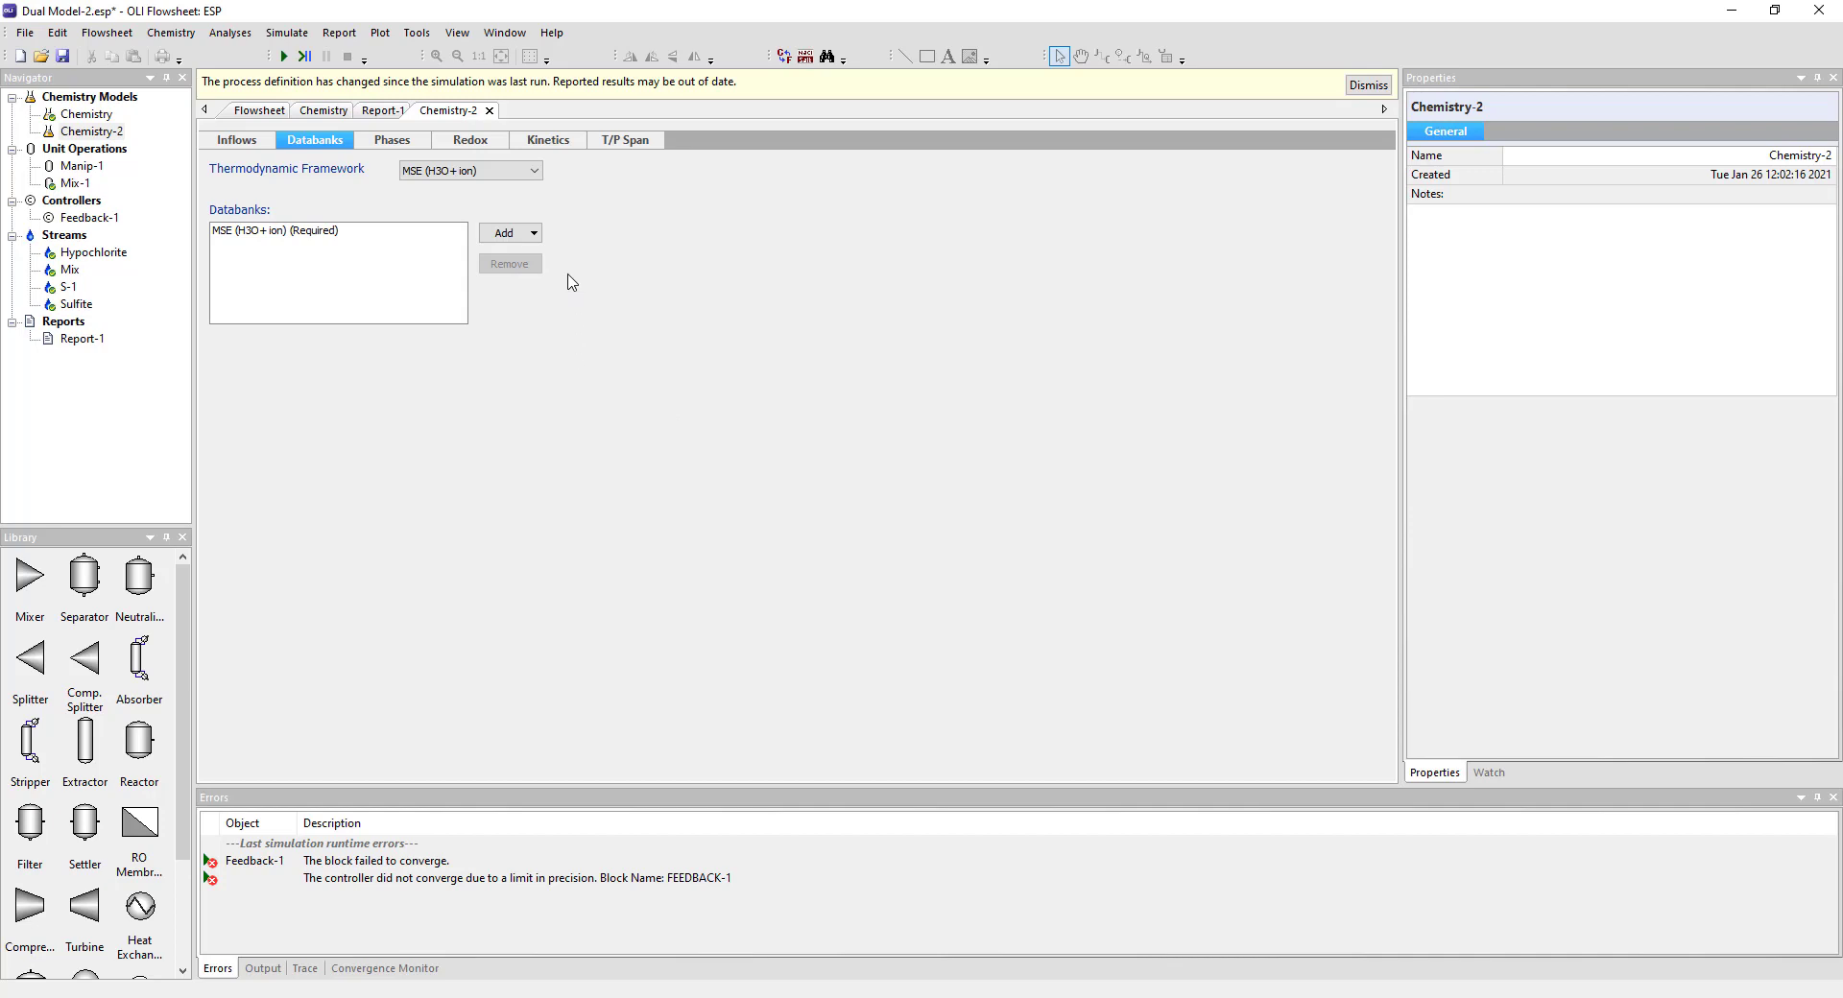
click(241, 143)
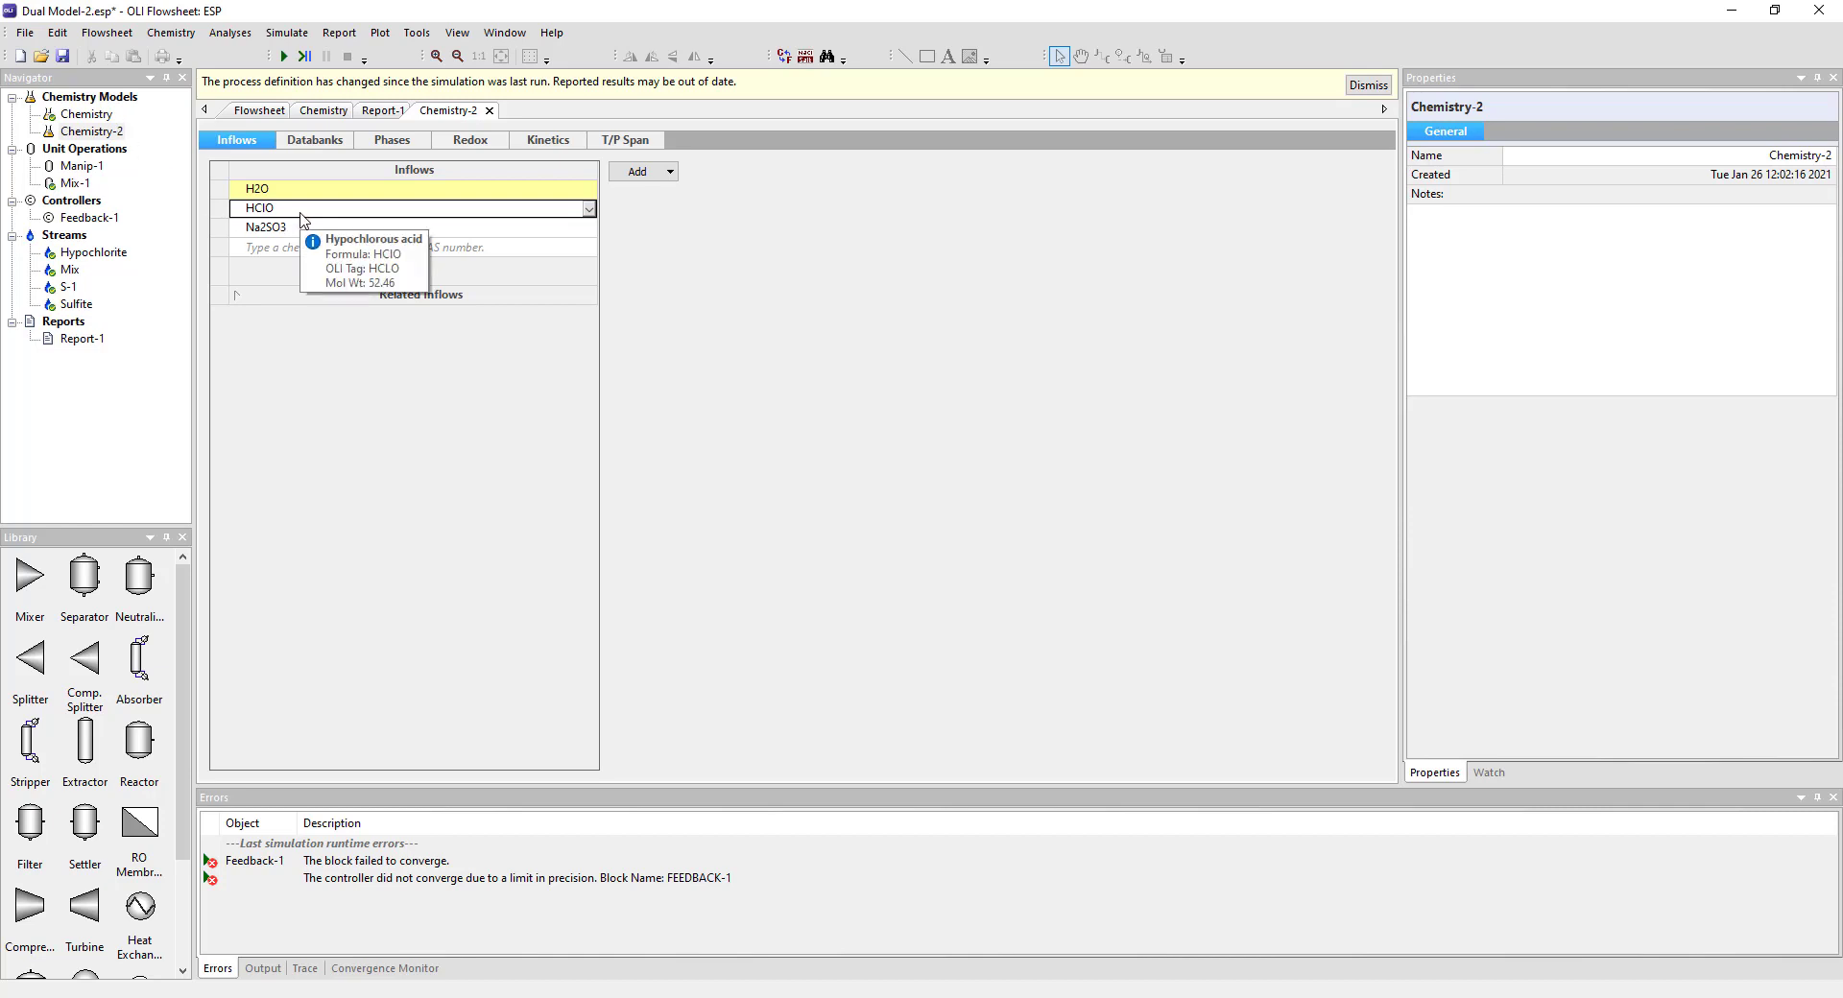
mouse_move(298, 229)
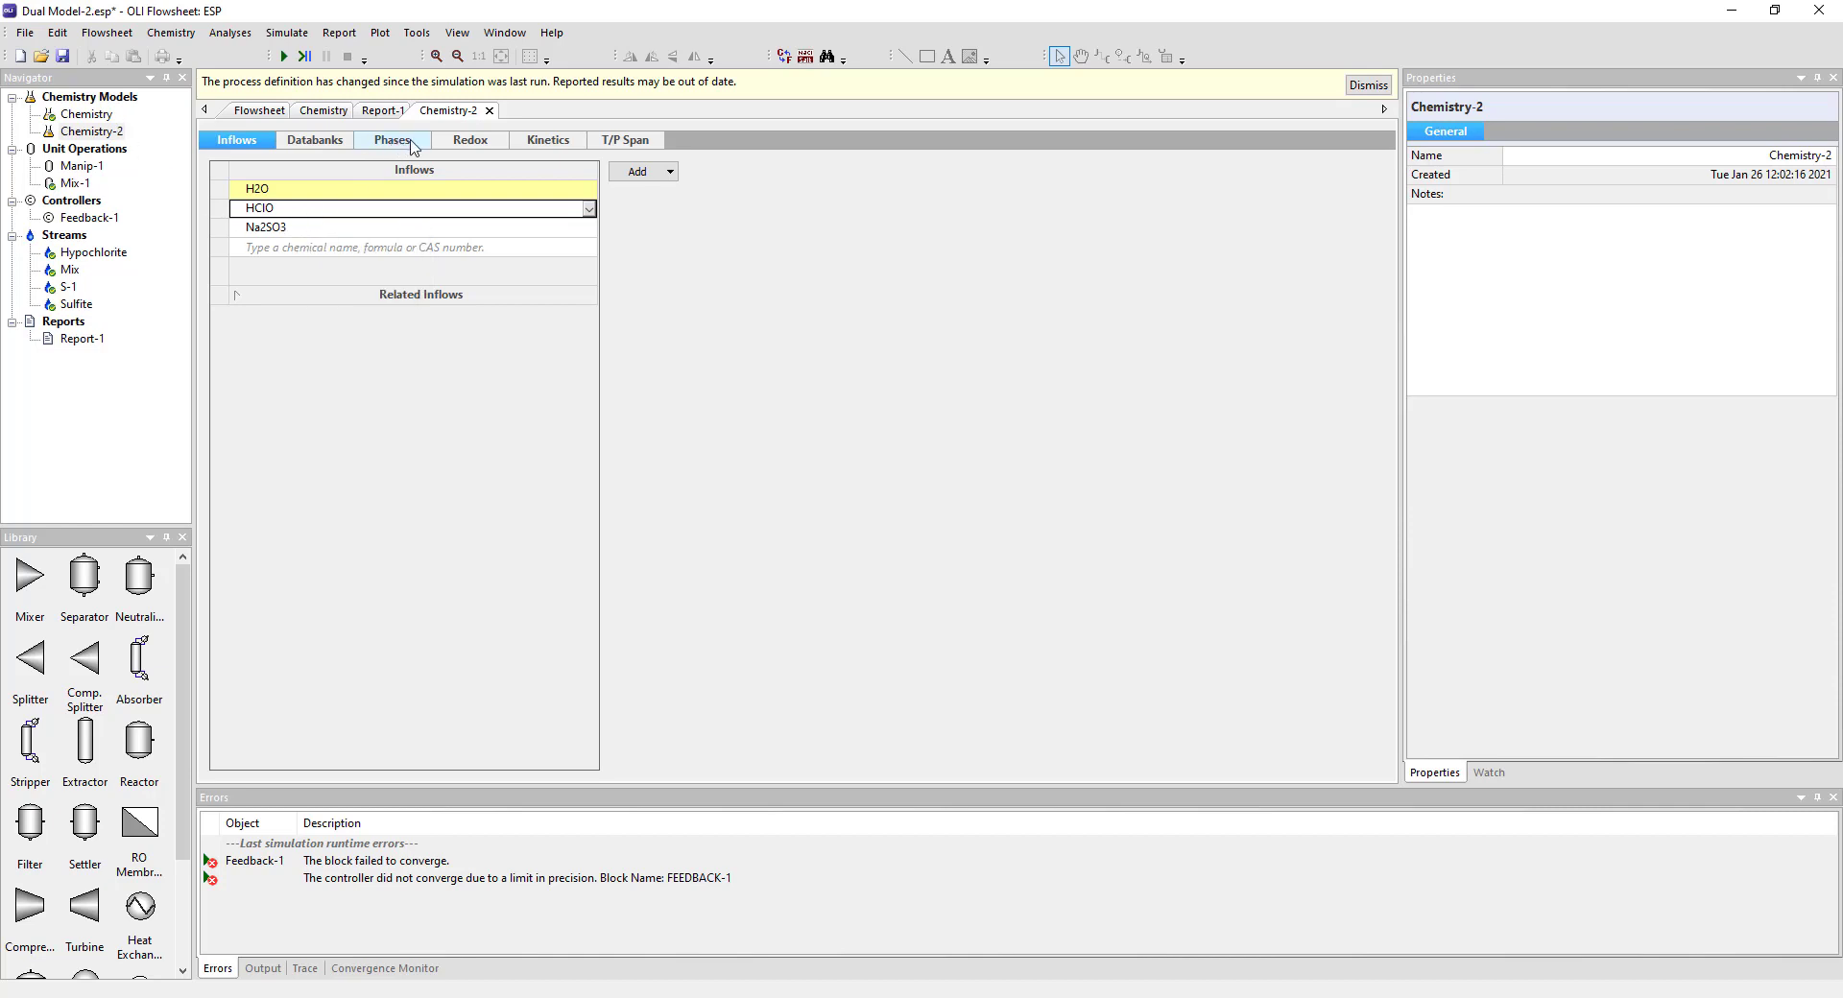
Exclude redox chemistry from the new Chemistry-2 model
click(461, 141)
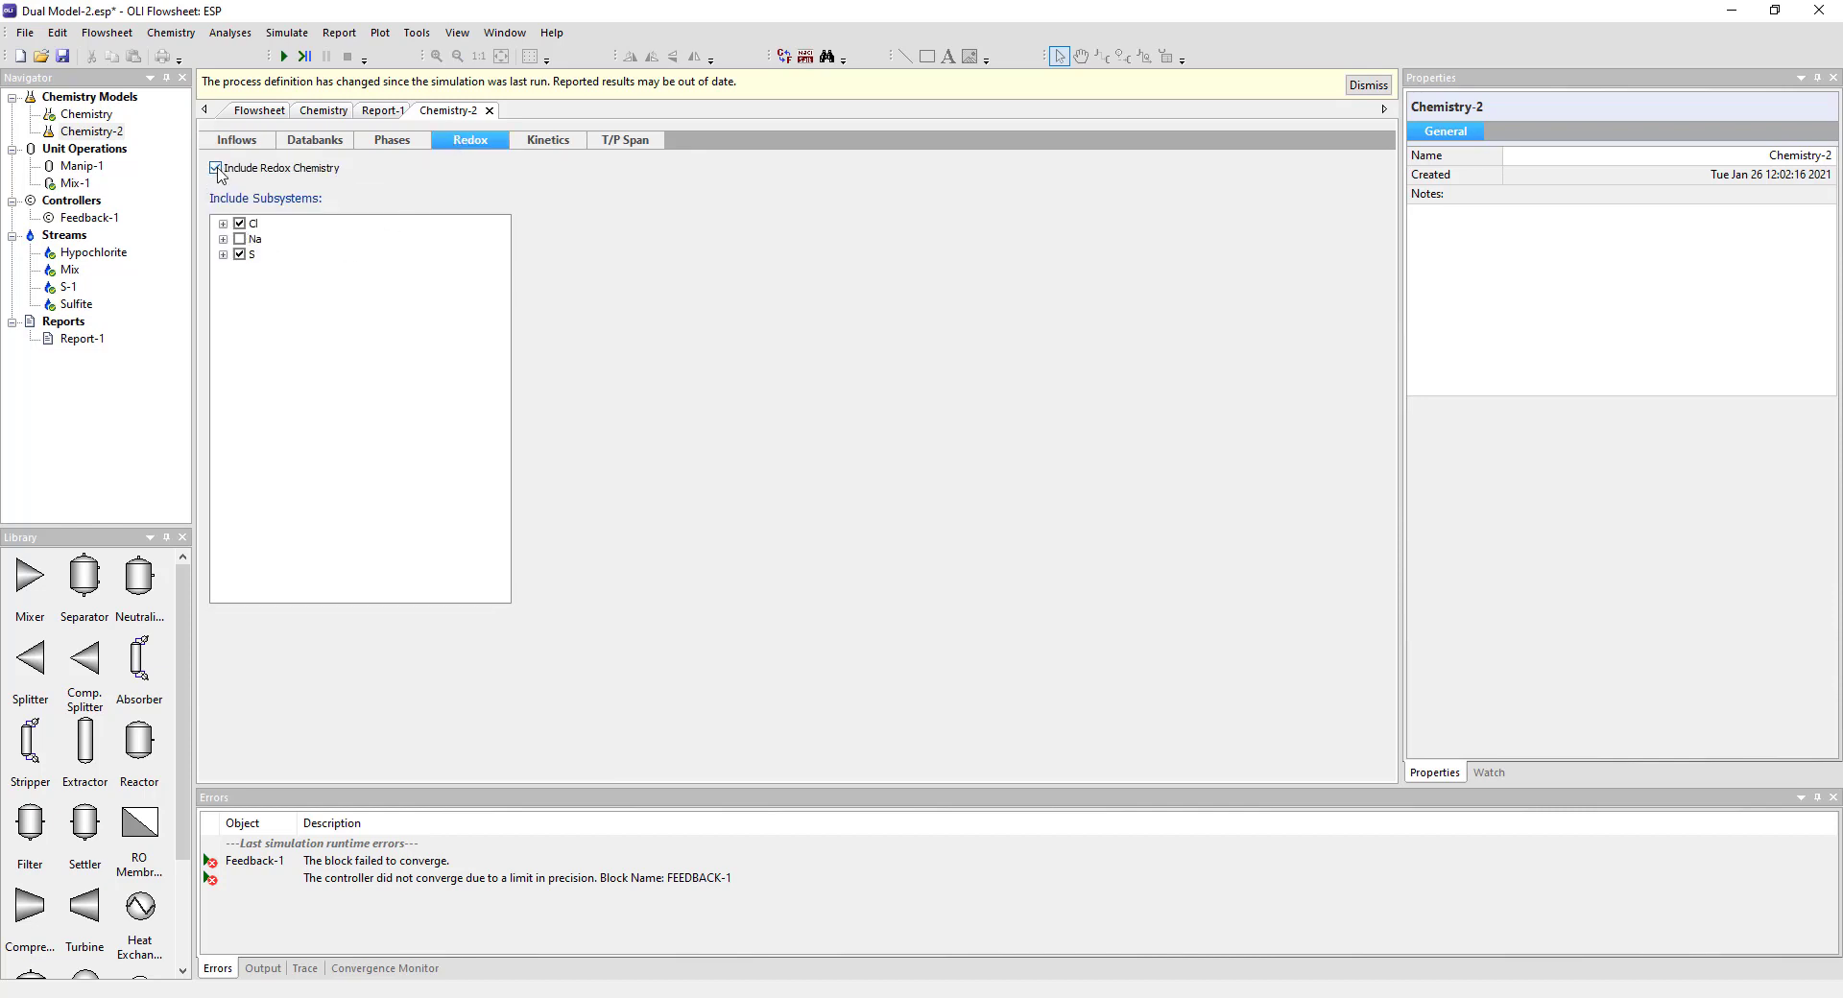
click(216, 168)
click(216, 168)
click(240, 223)
click(216, 168)
Rename the Chemistry-2 model as NoRedox
click(92, 132)
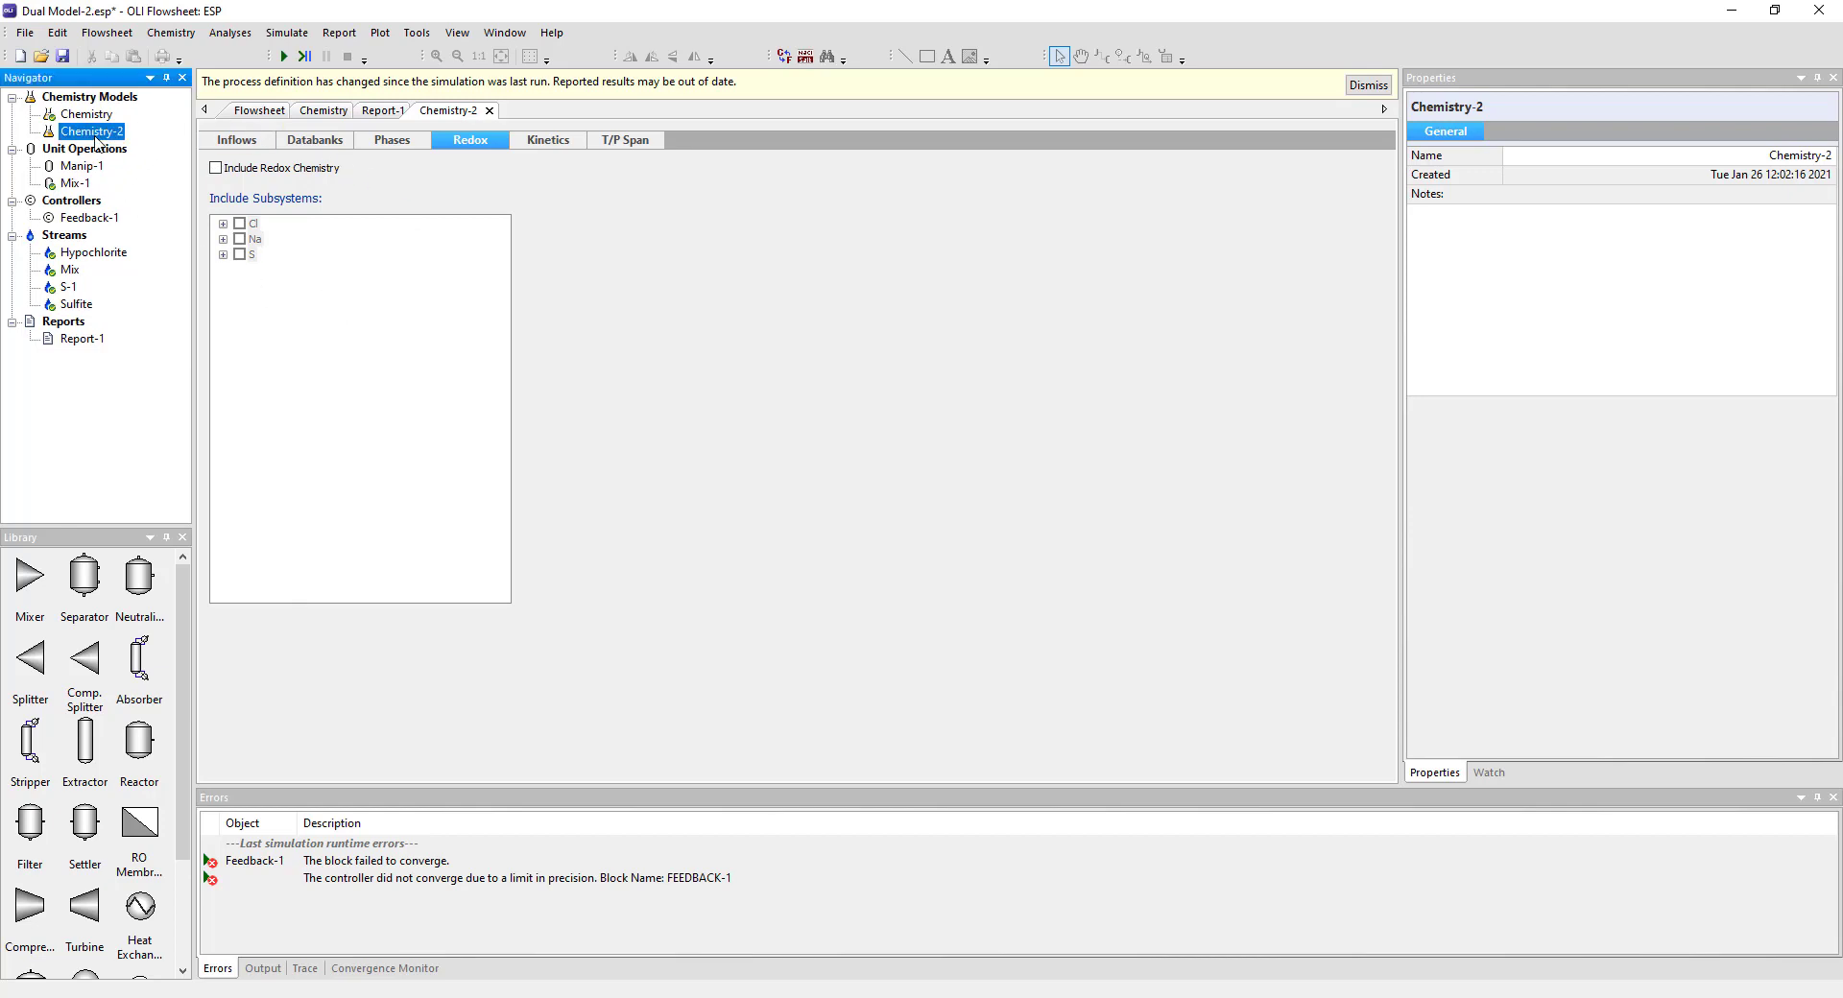
right_click(102, 133)
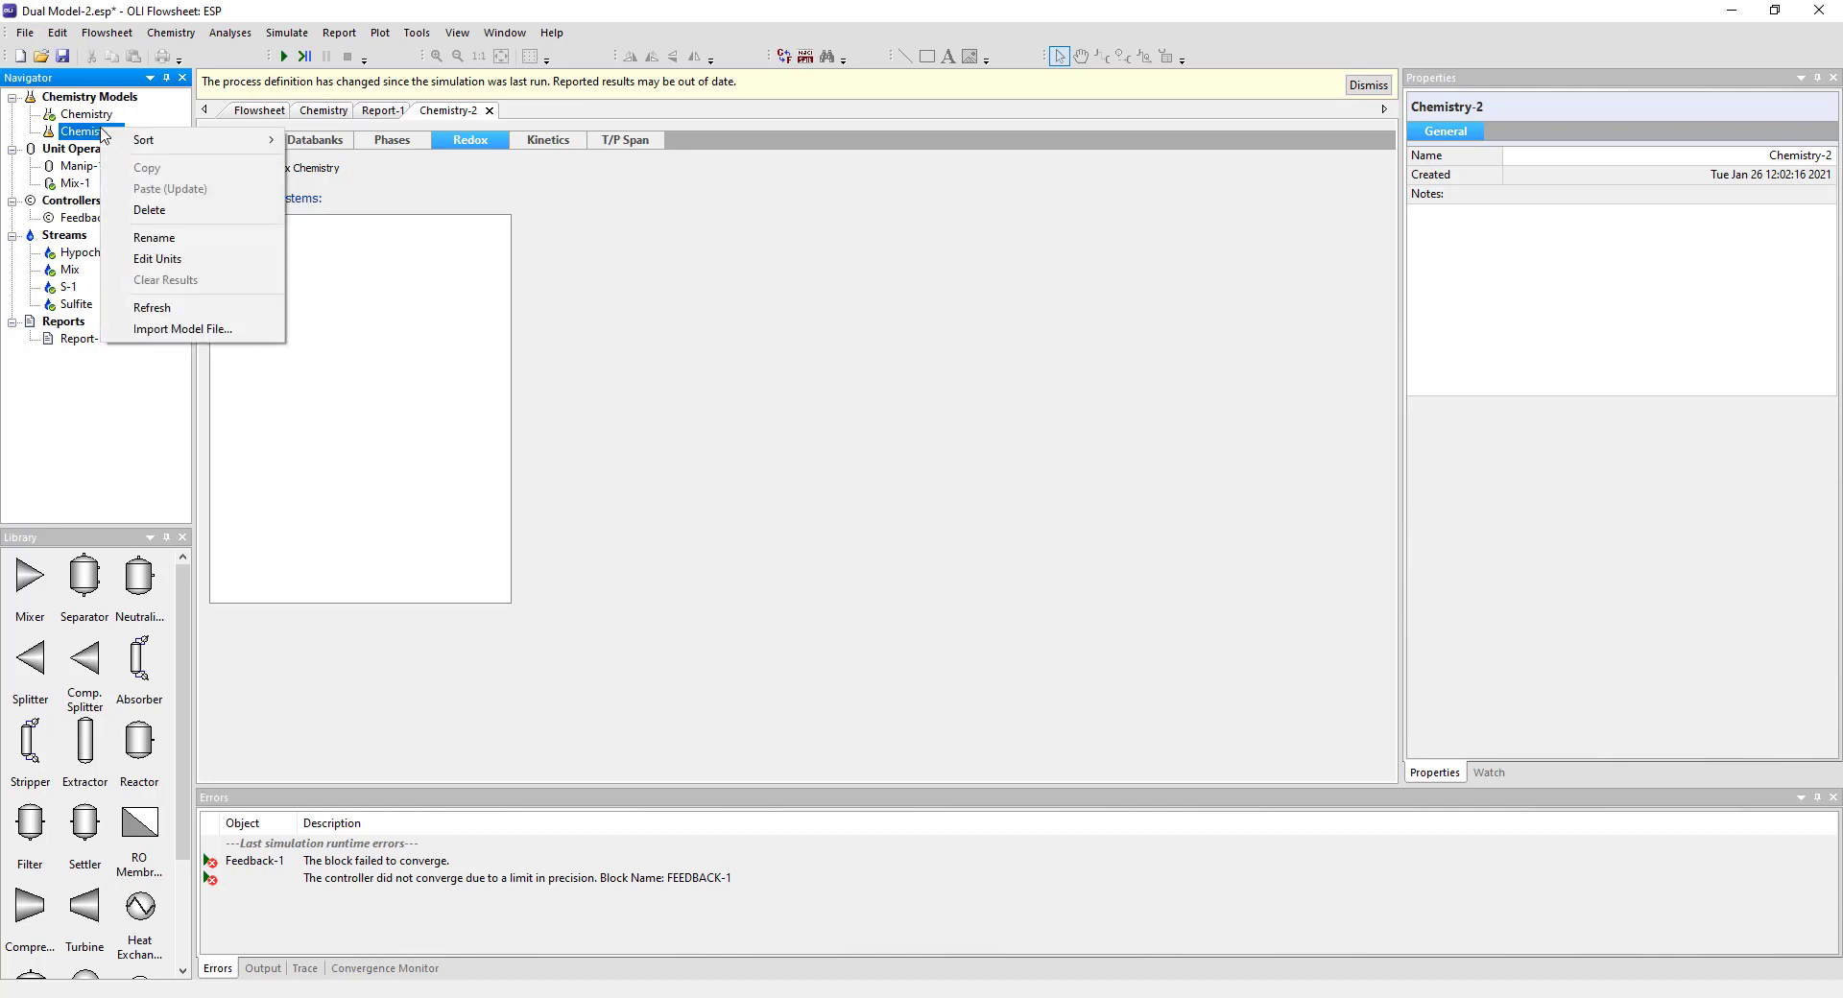
click(180, 240)
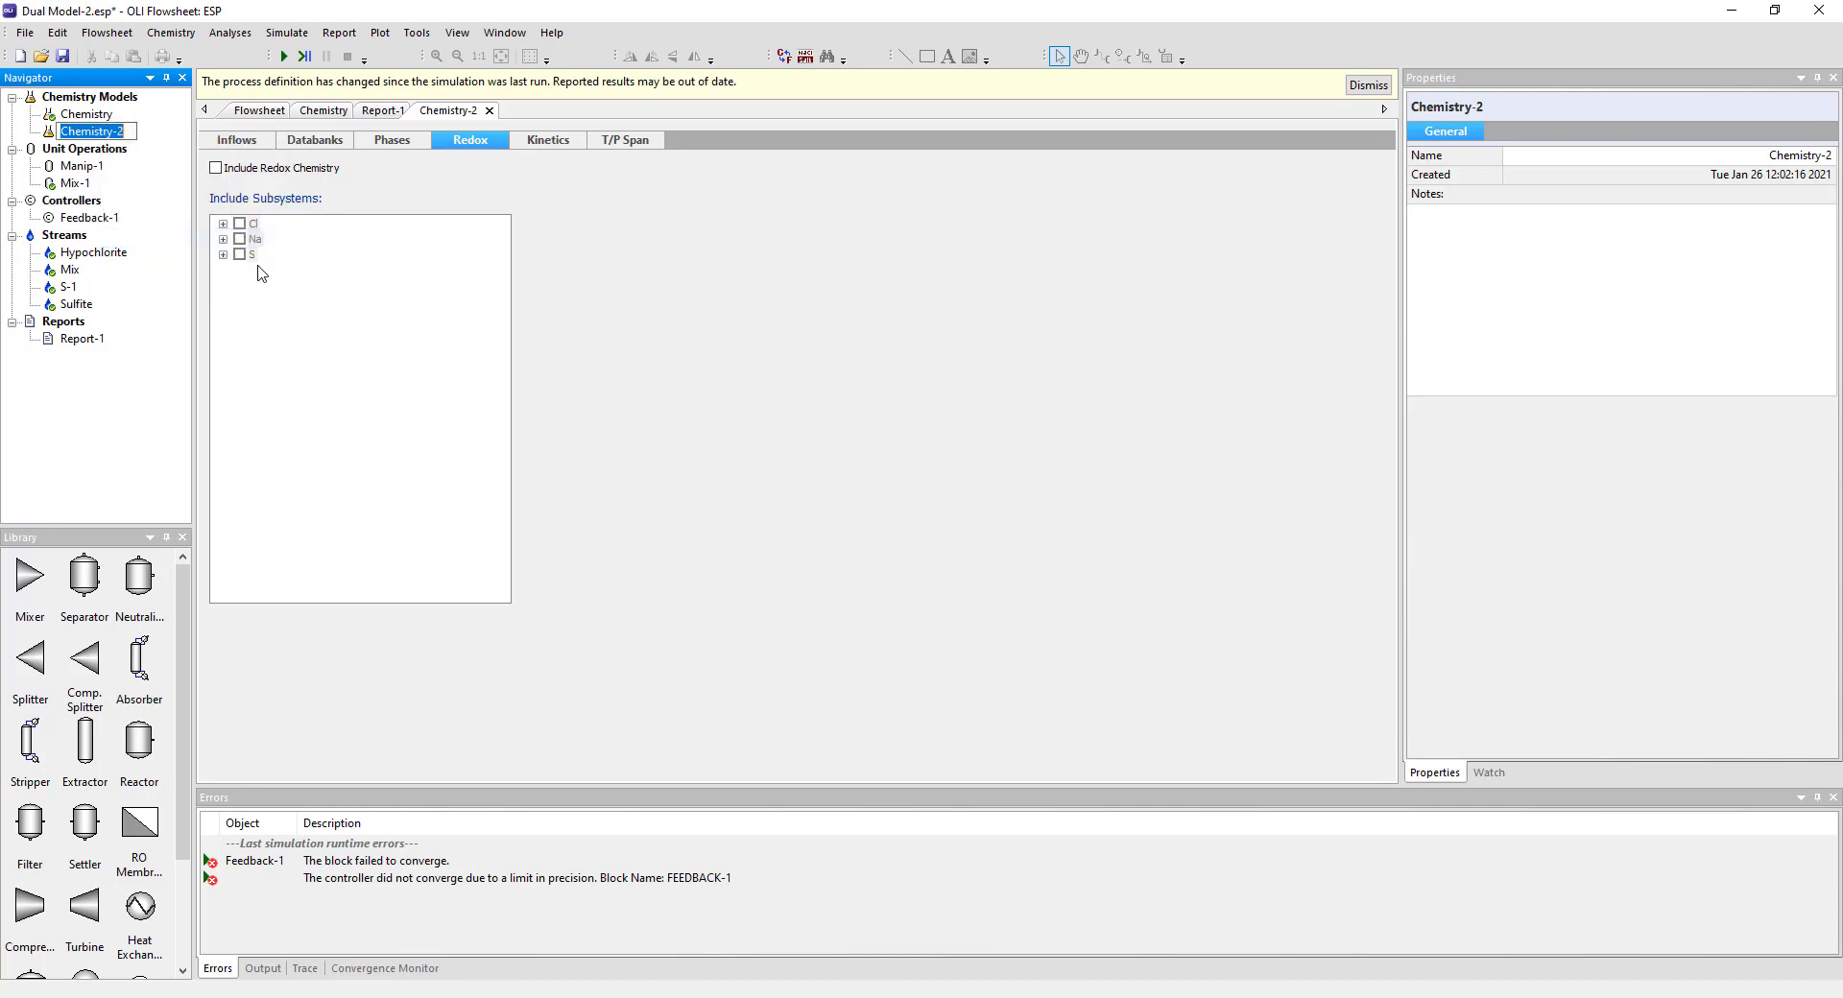
text(NoRedox)
key(Return)
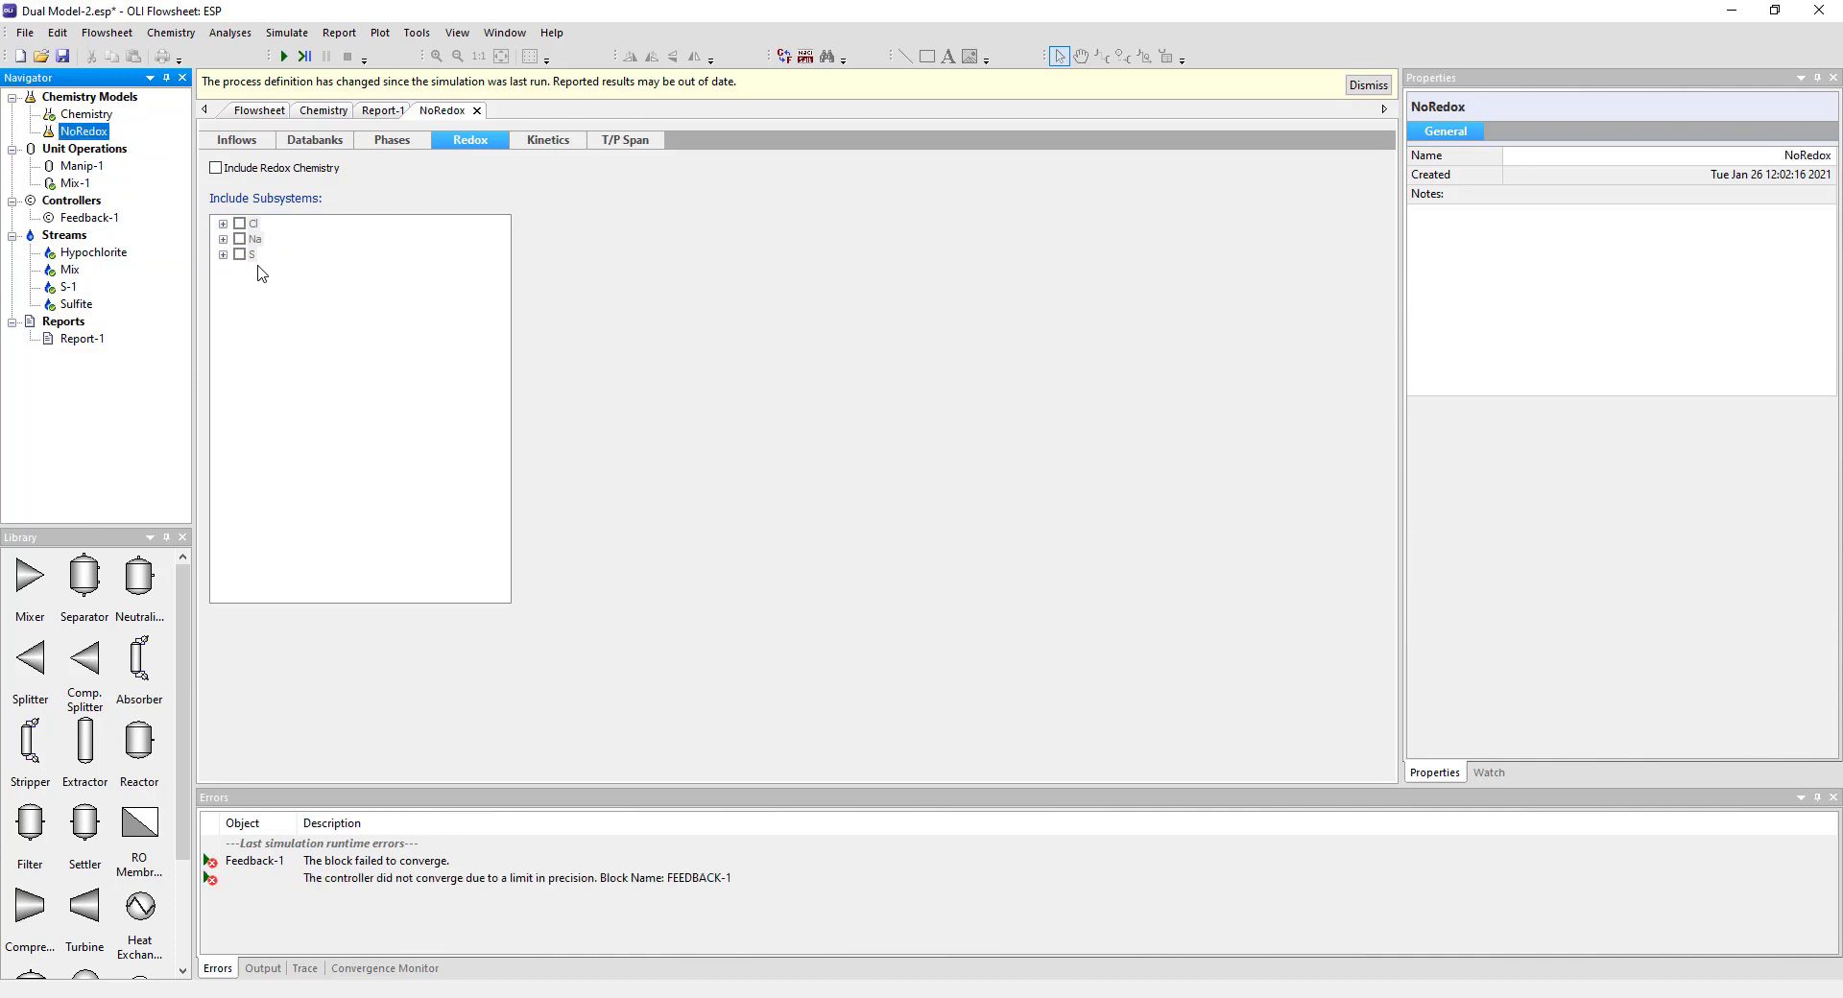
Assign the NoRedox chemistry model to the Hypochlorite stream on the flowsheet
click(268, 114)
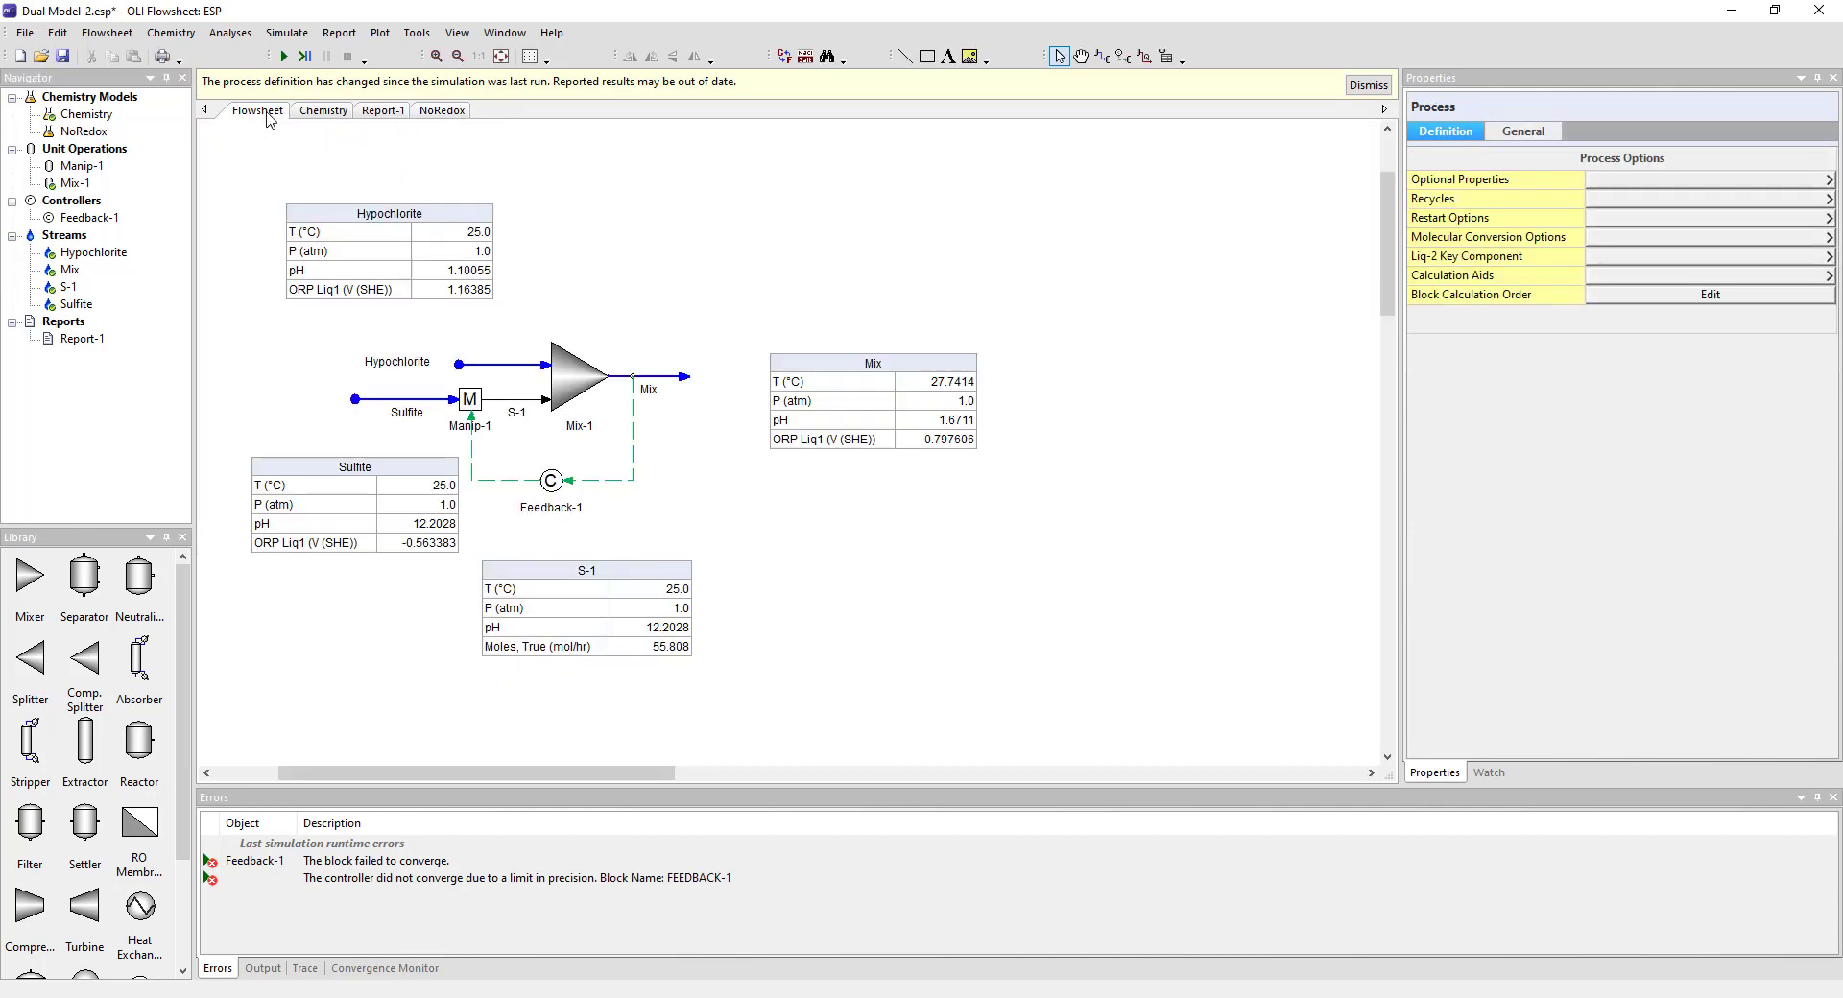
click(506, 373)
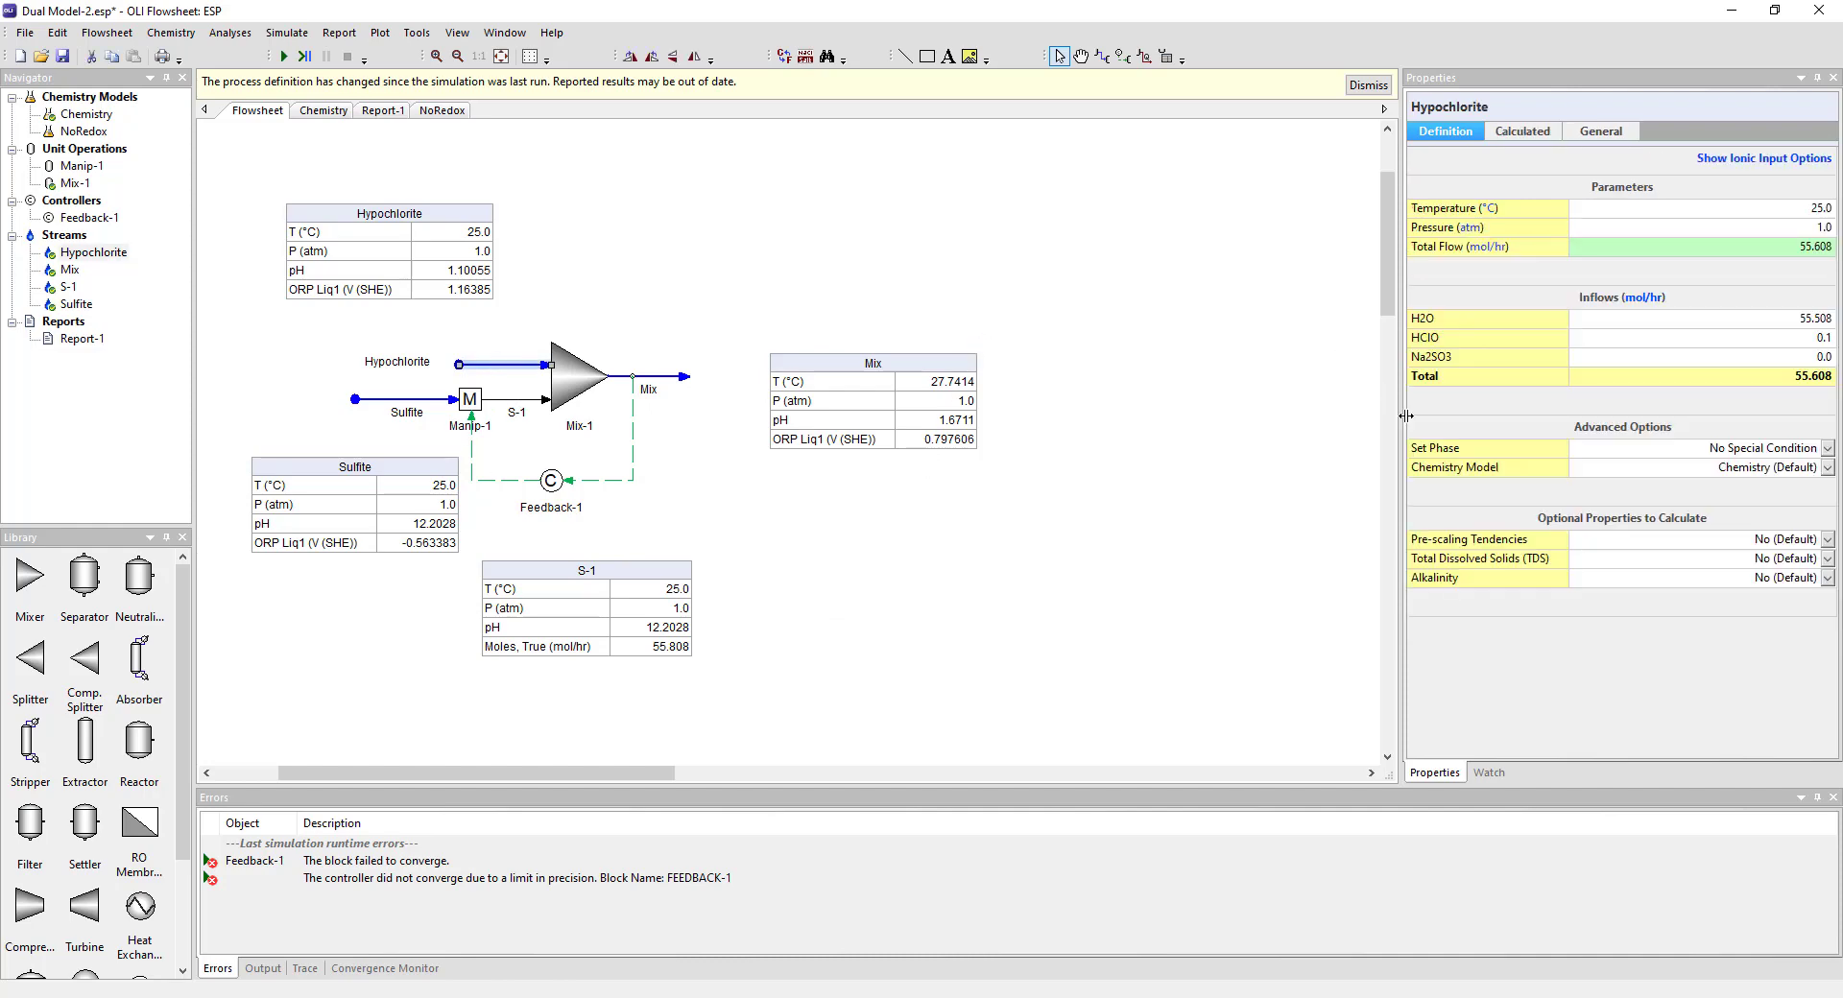
click(1828, 468)
click(1632, 500)
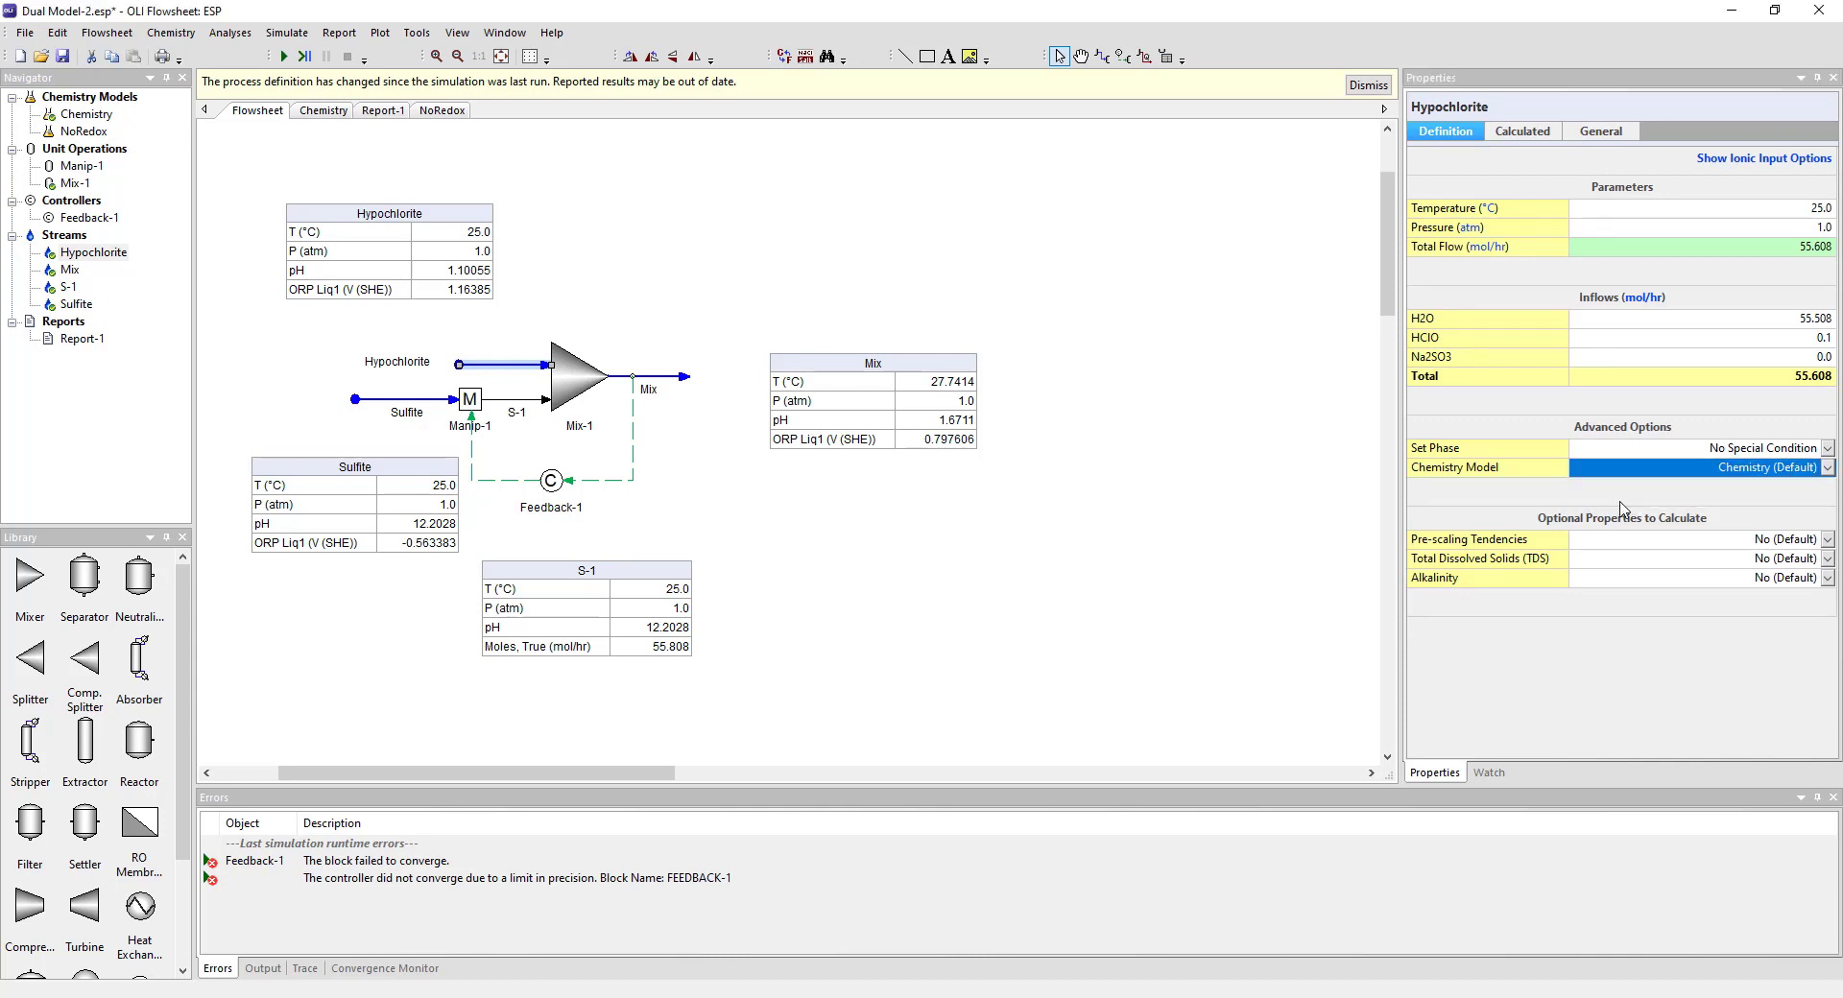
Assign the NoRedox chemistry model to the Sulfite stream and check which chemistry model the Mix-1 mixer uses
click(417, 408)
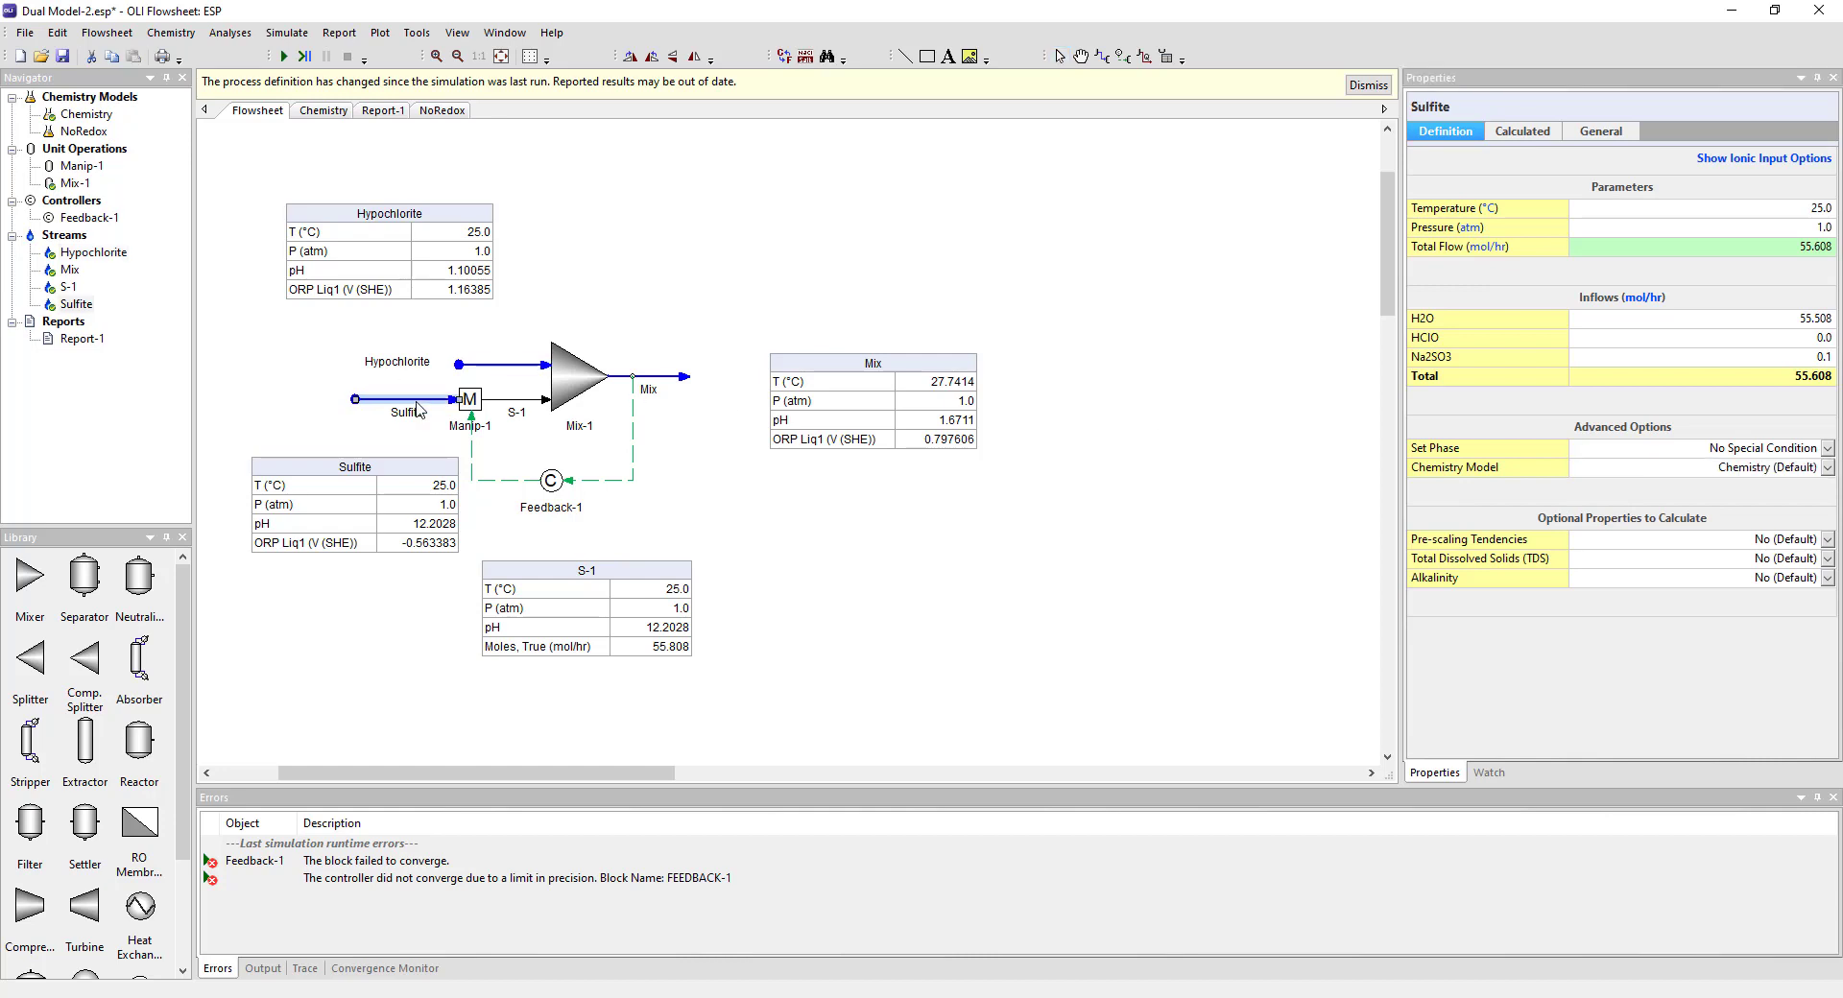
click(1827, 467)
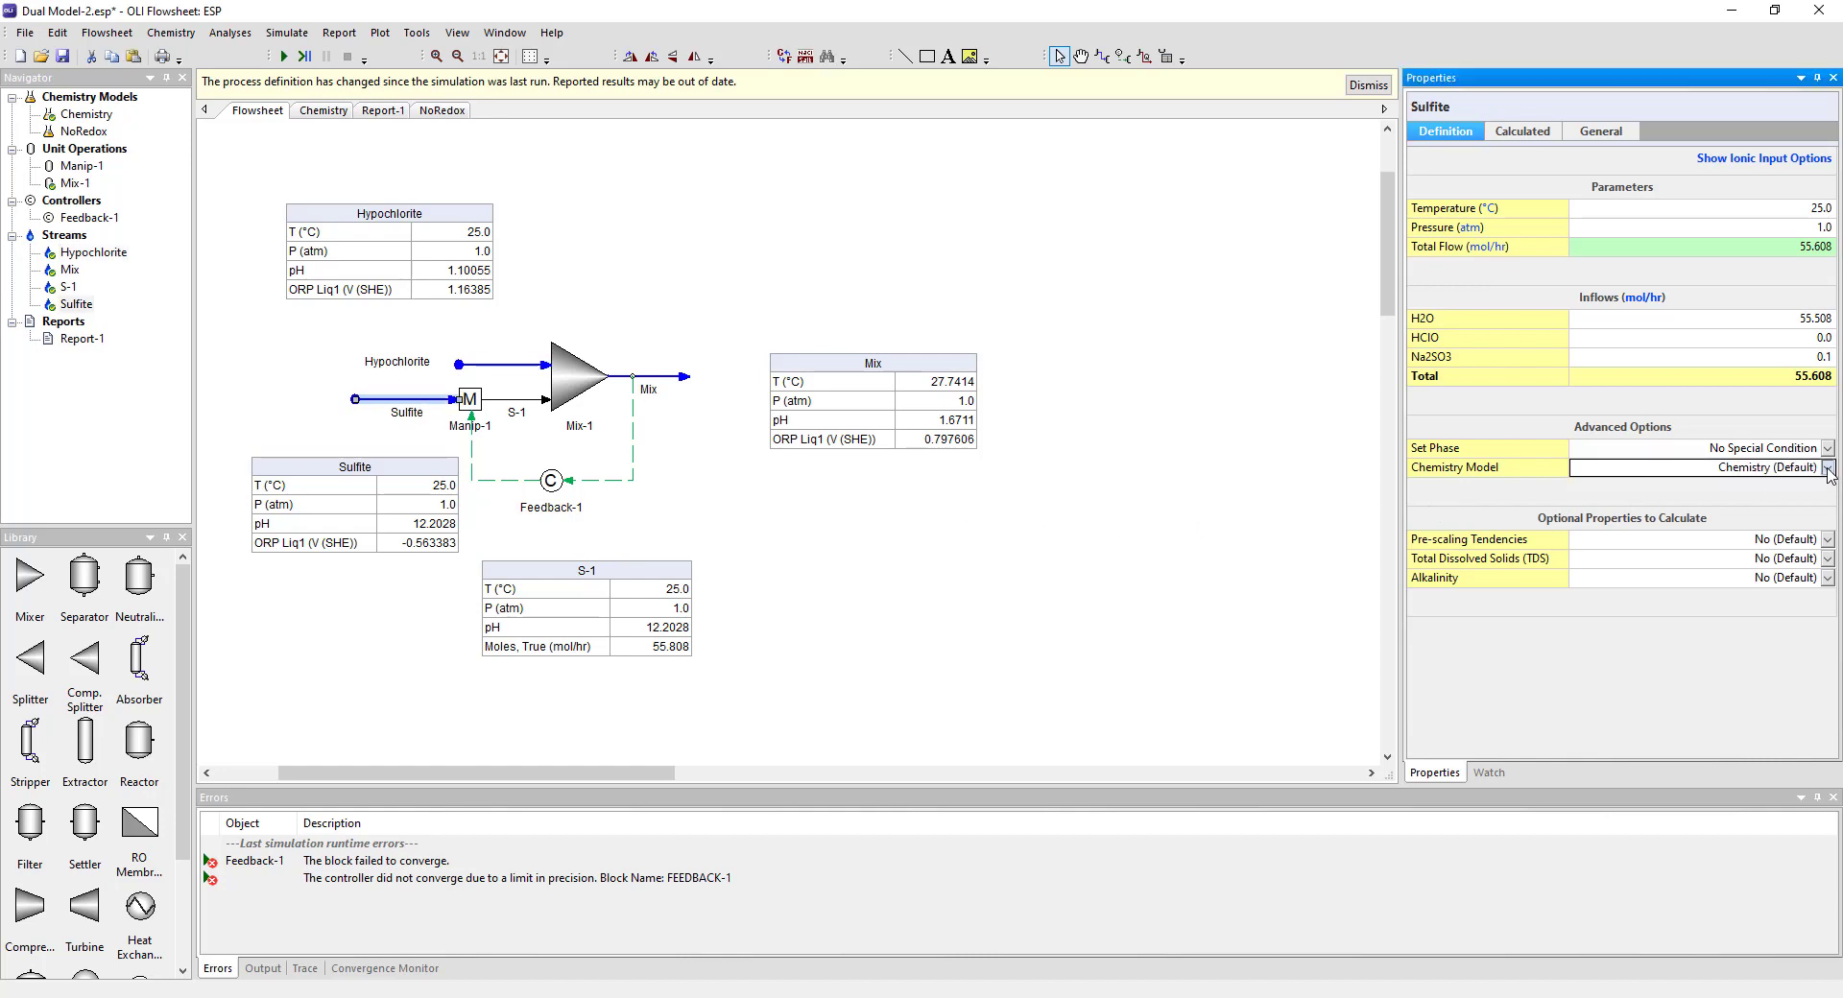
click(1675, 500)
click(564, 399)
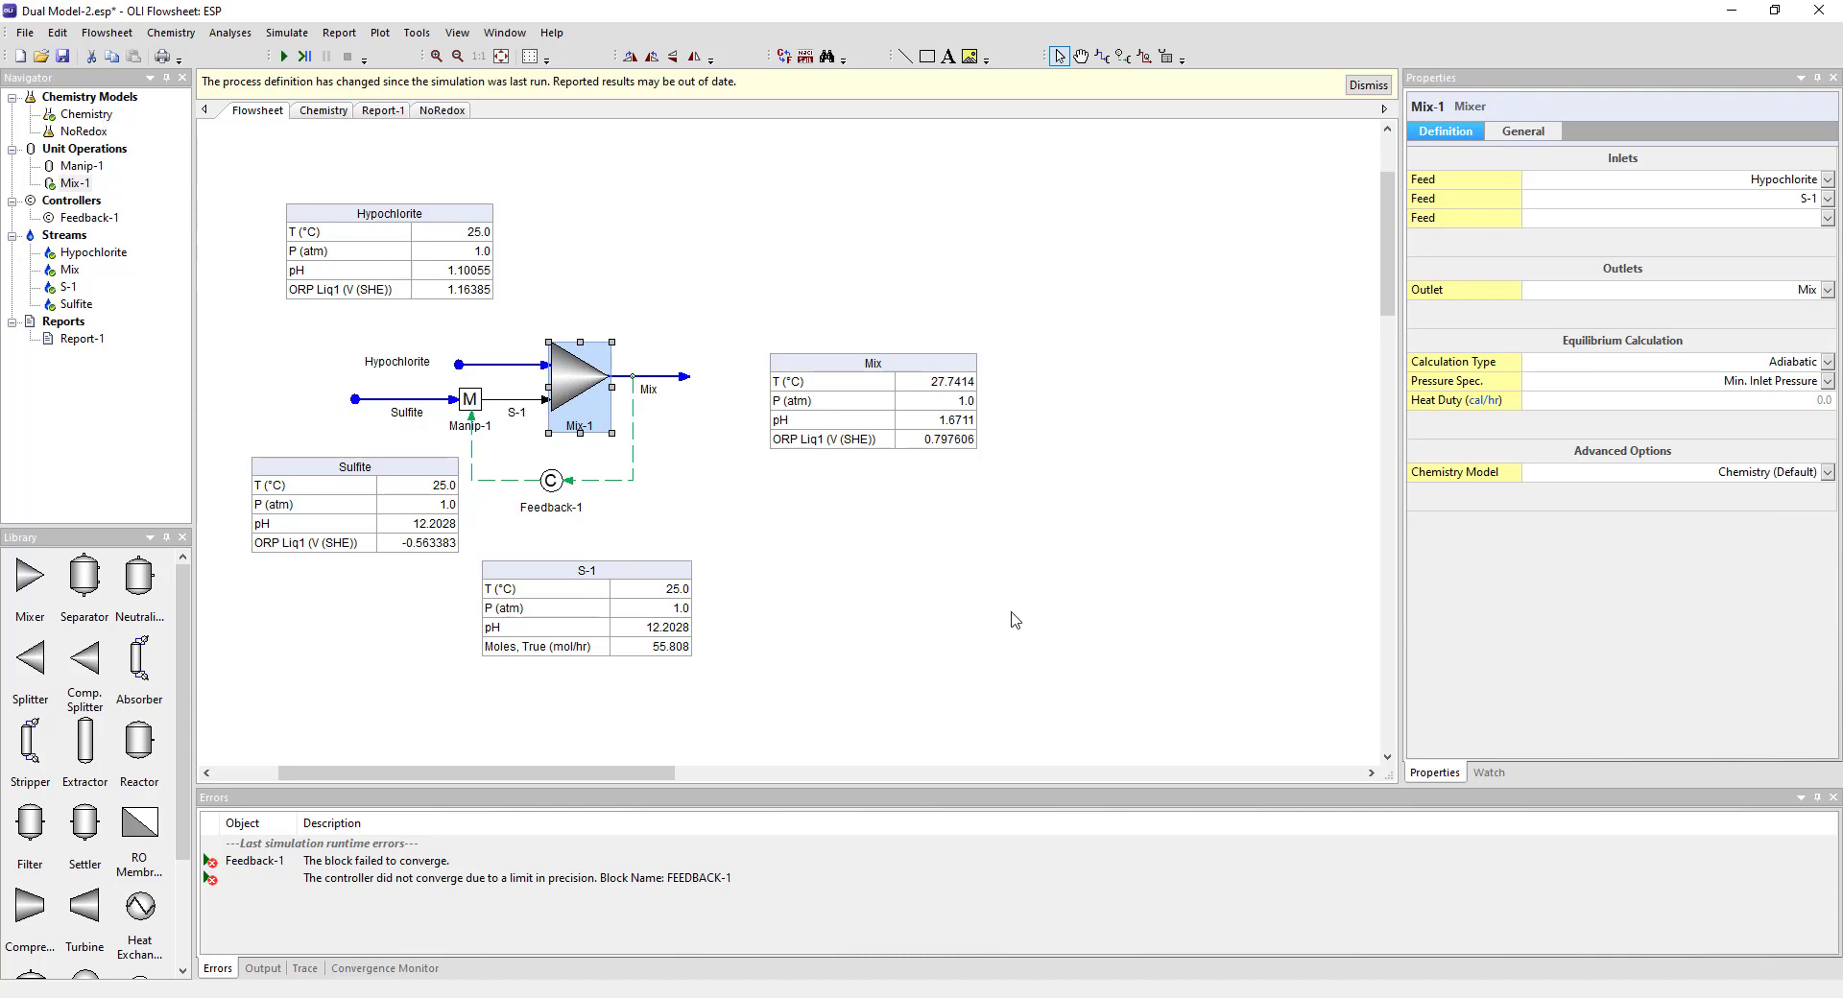
click(1087, 325)
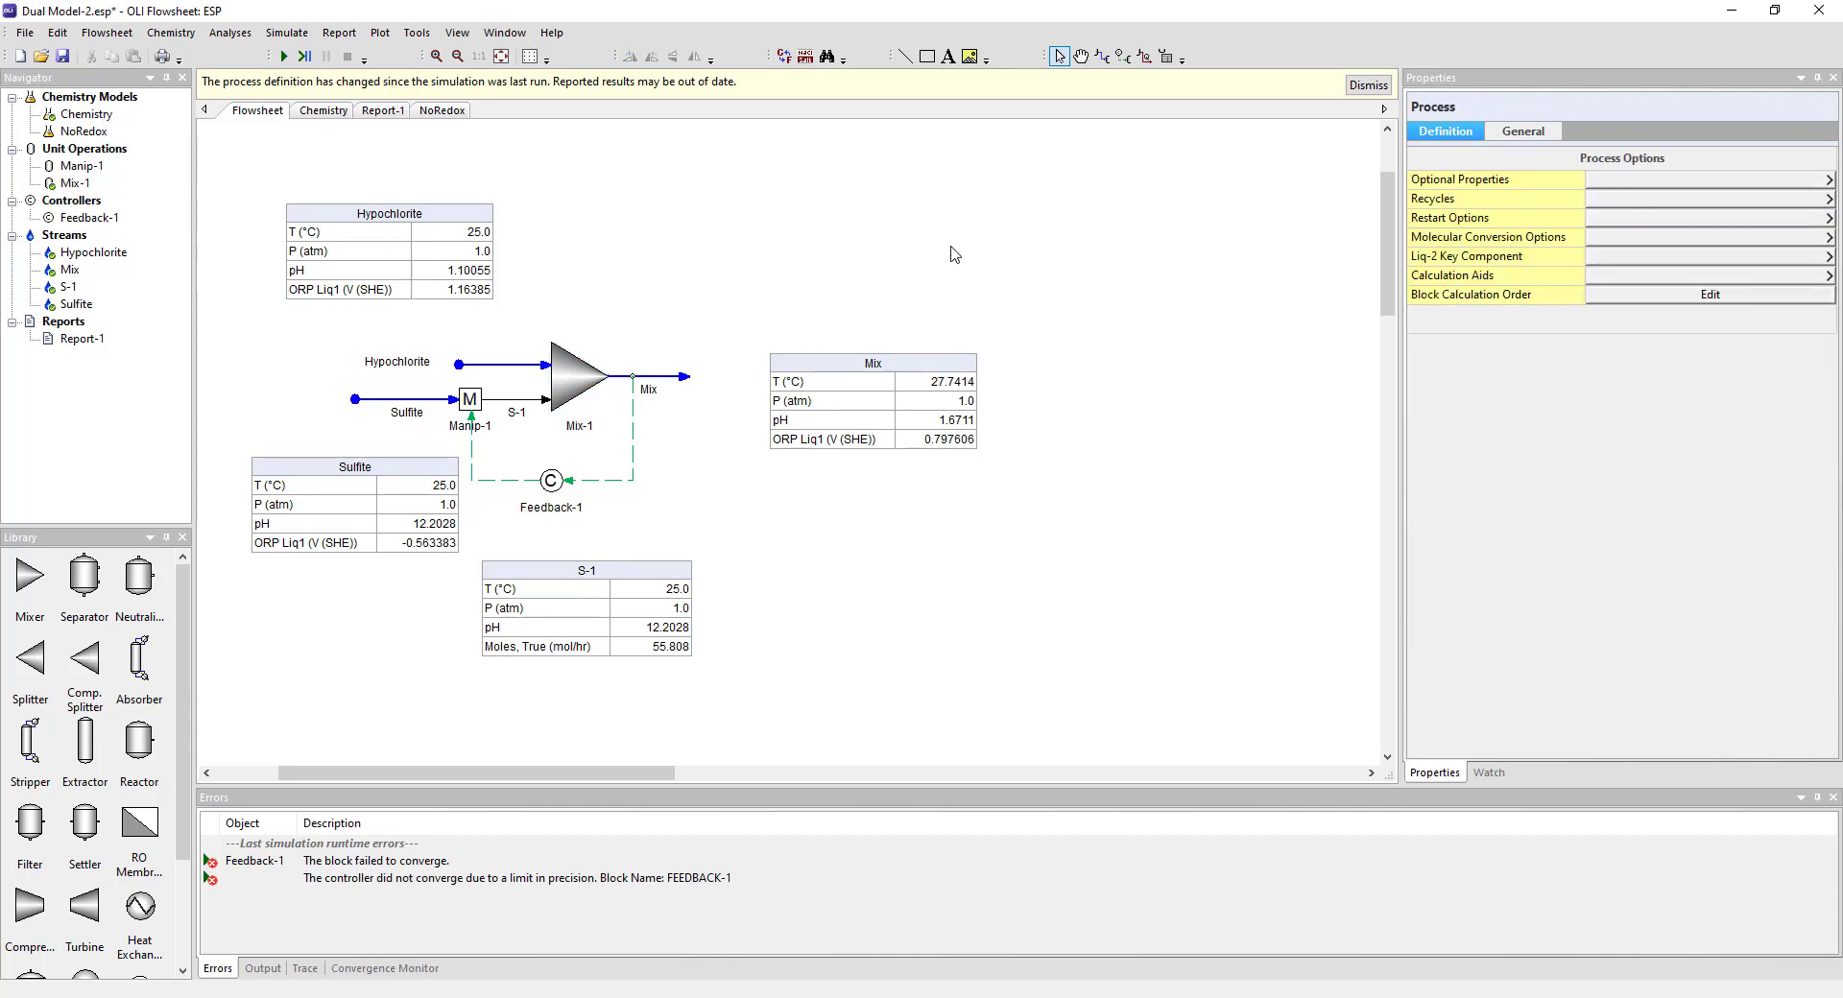
Save the model and run the simulation with the calculation output displayed
click(62, 59)
click(281, 968)
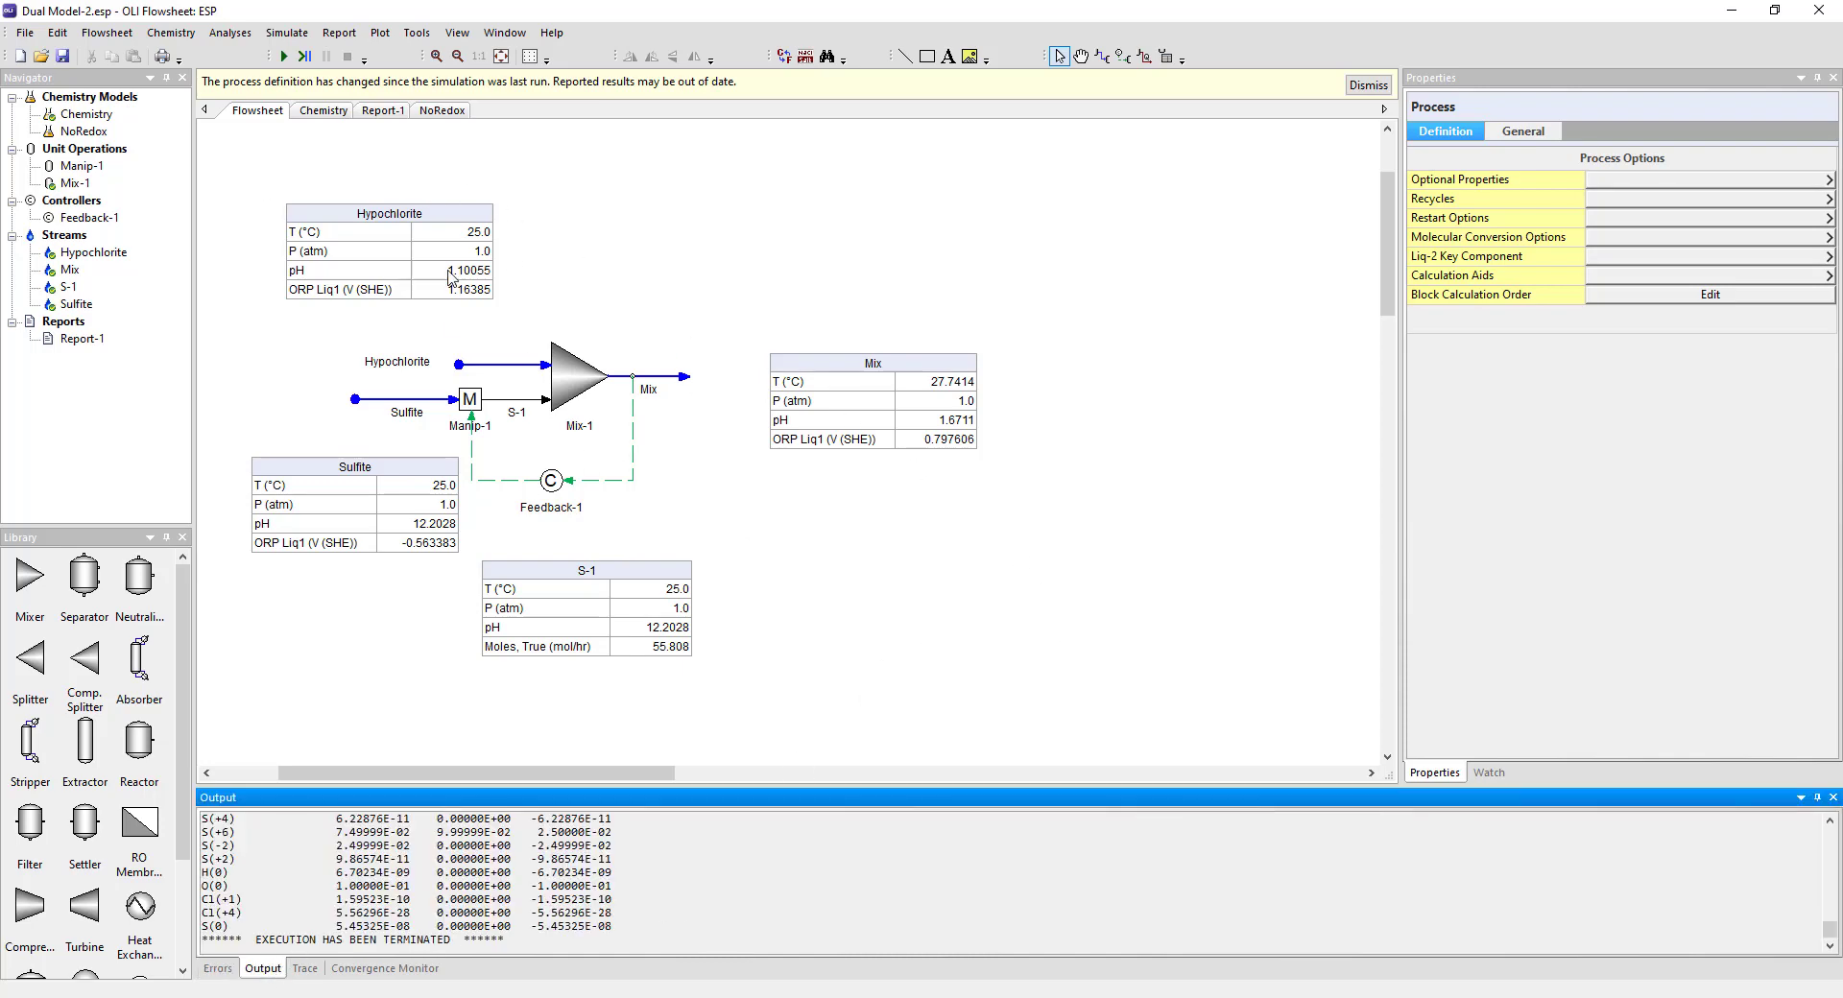
click(284, 56)
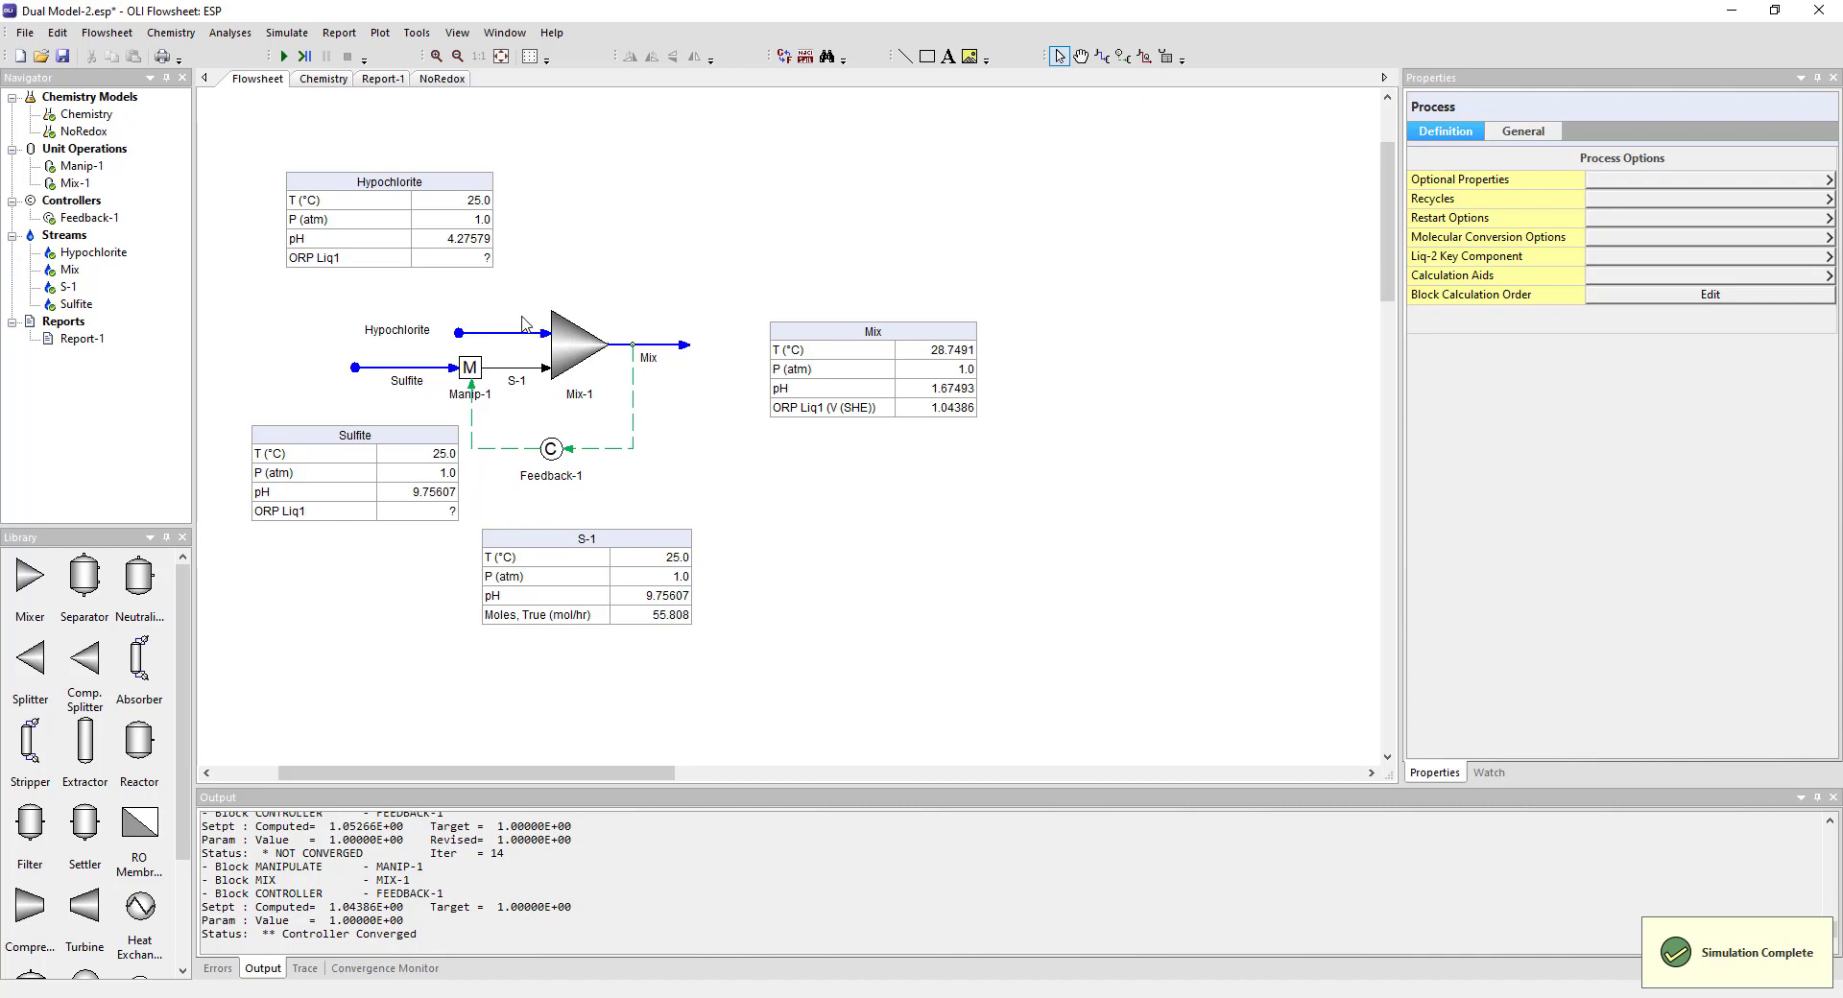
Examine both streams' pH in Report-1 and the Hypochlorite stream's HClO and ClO-1 flows in Liquid-1
click(384, 80)
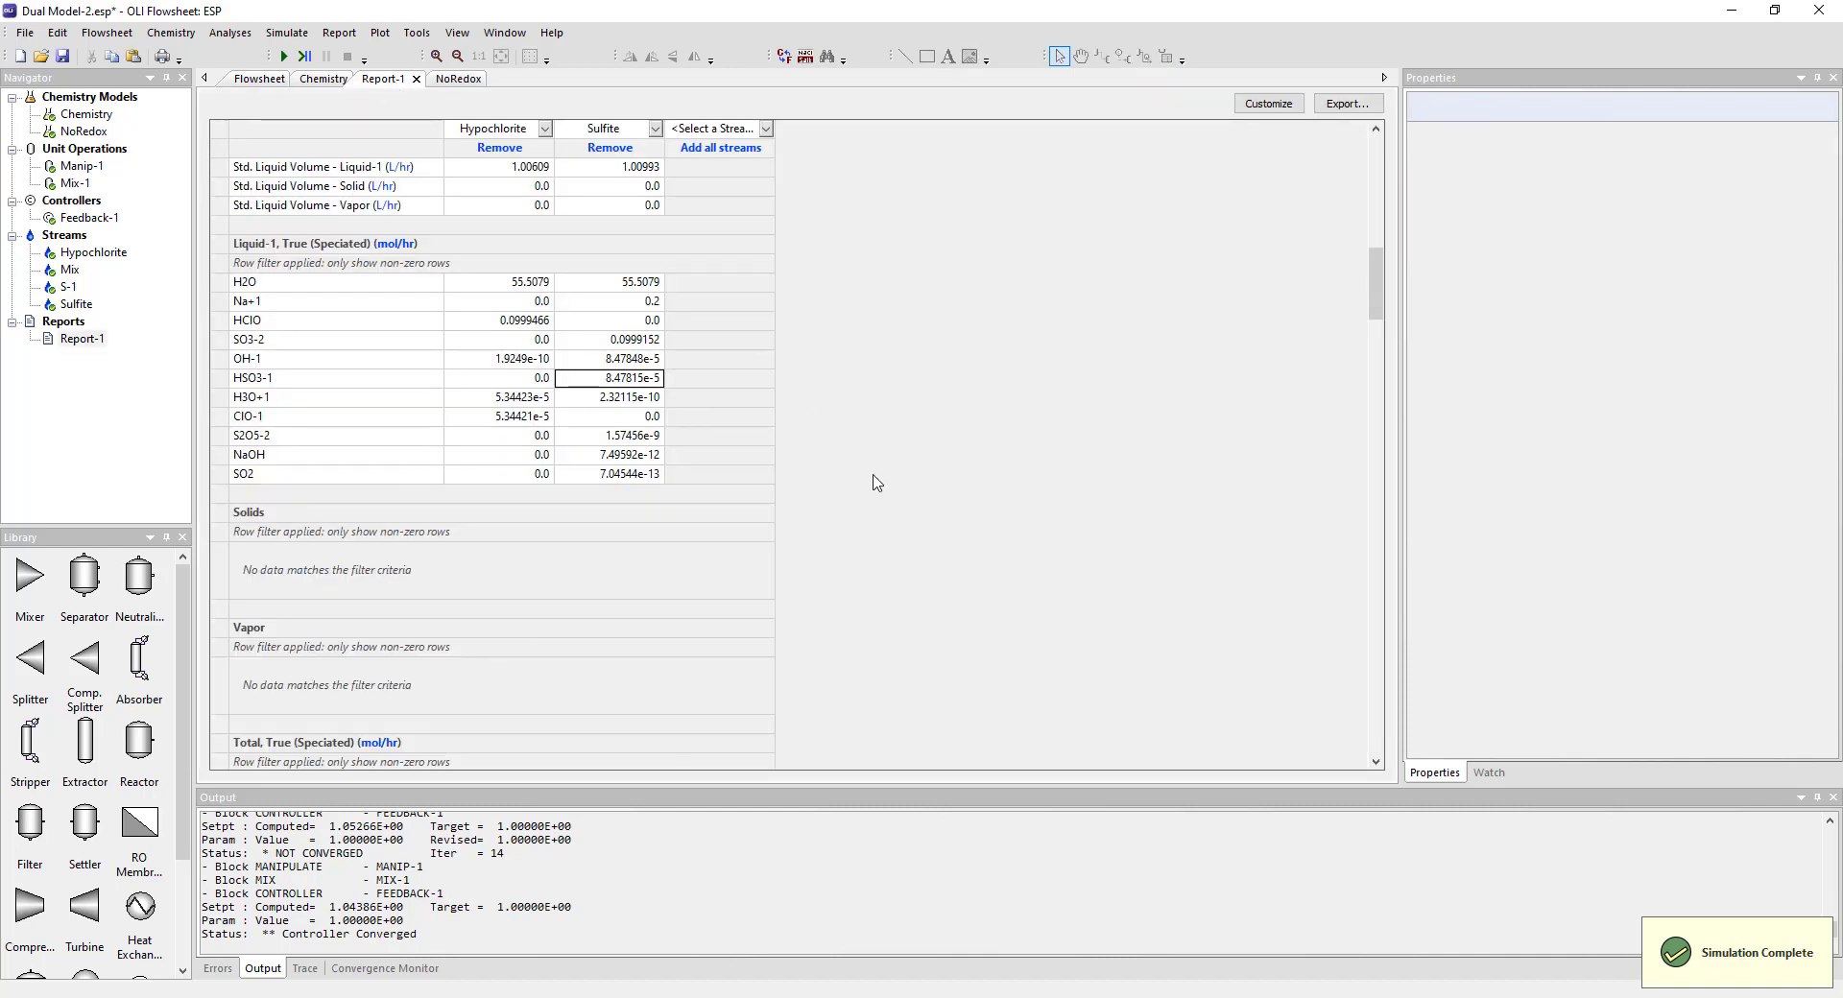
scroll(931, 547, up, 3)
scroll(936, 547, up, 10)
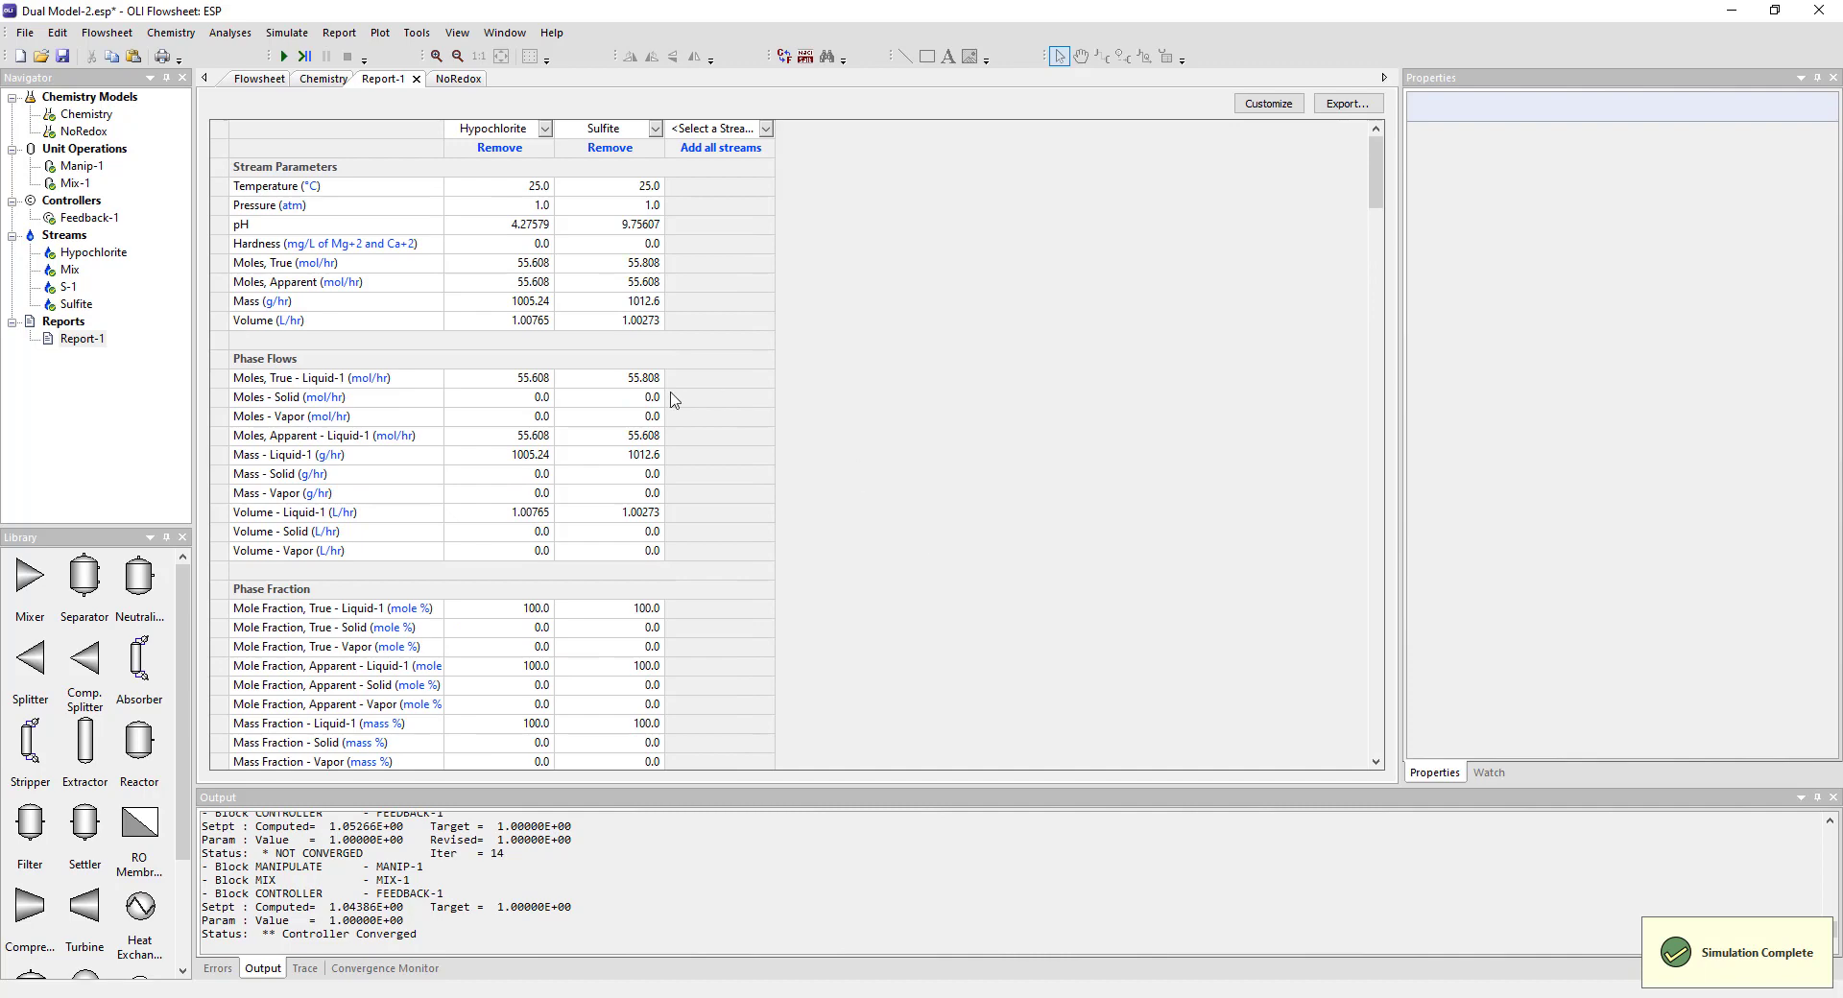
scroll(490, 491, down, 15)
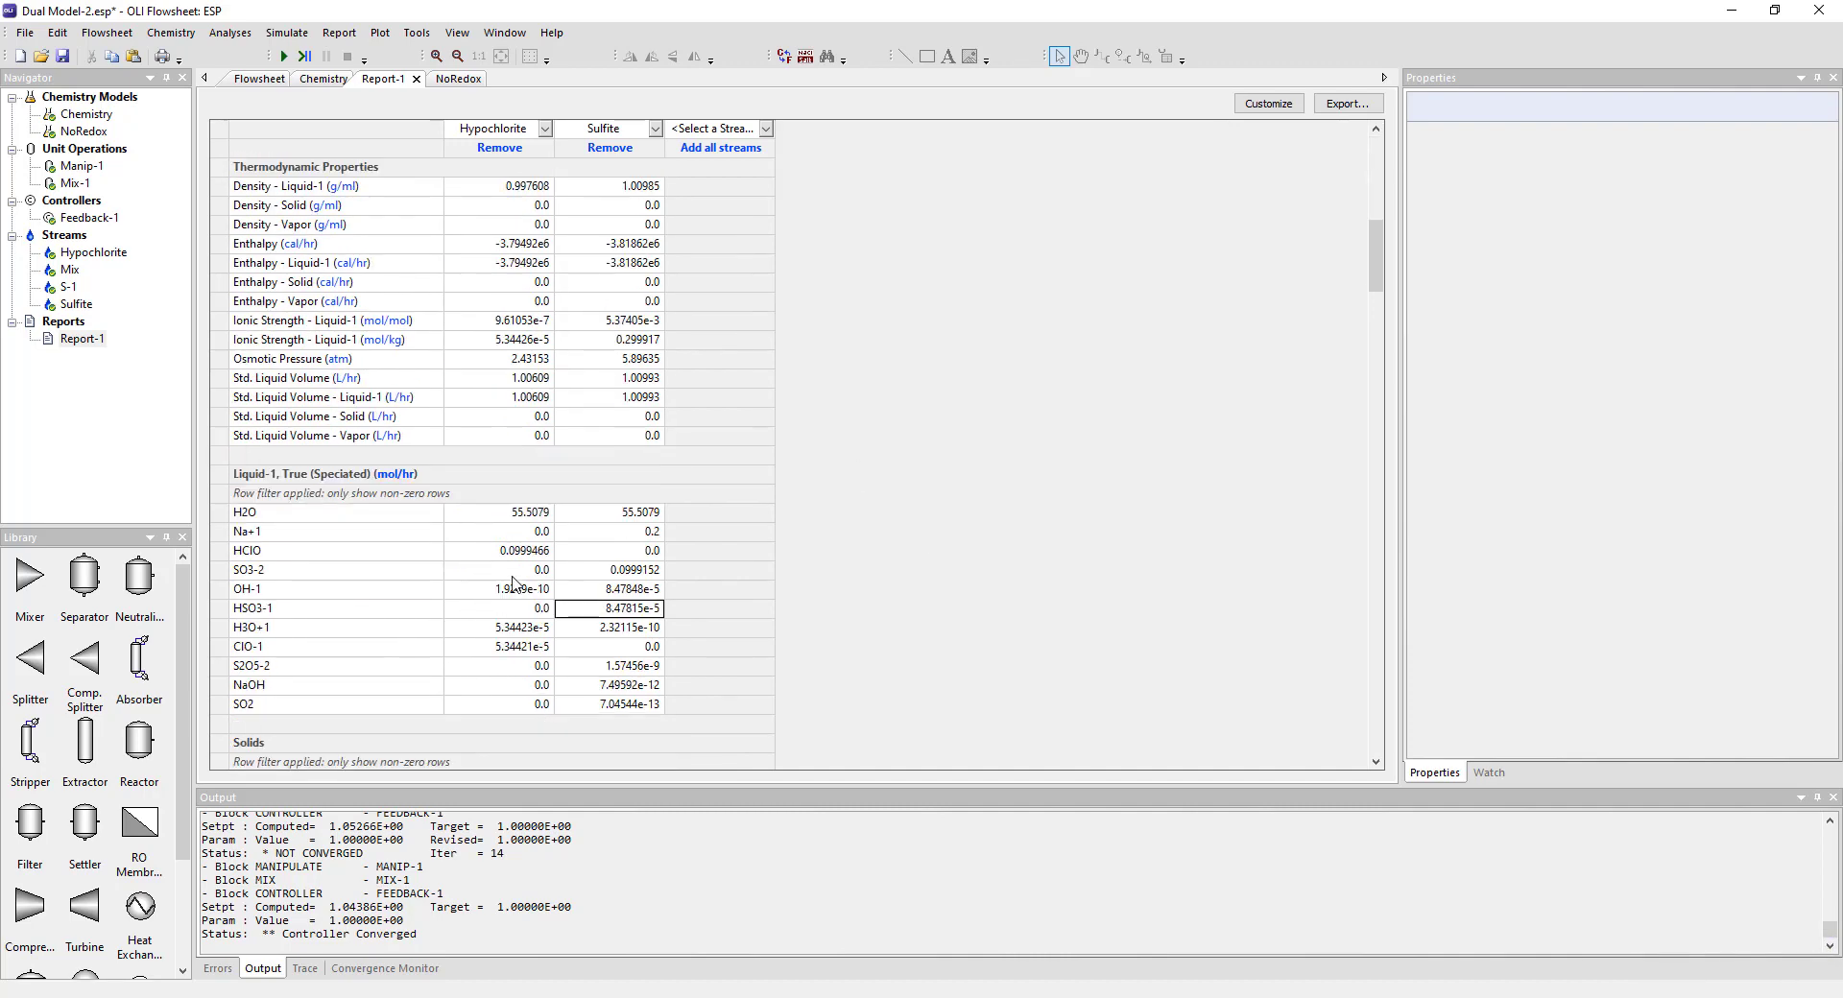
click(486, 555)
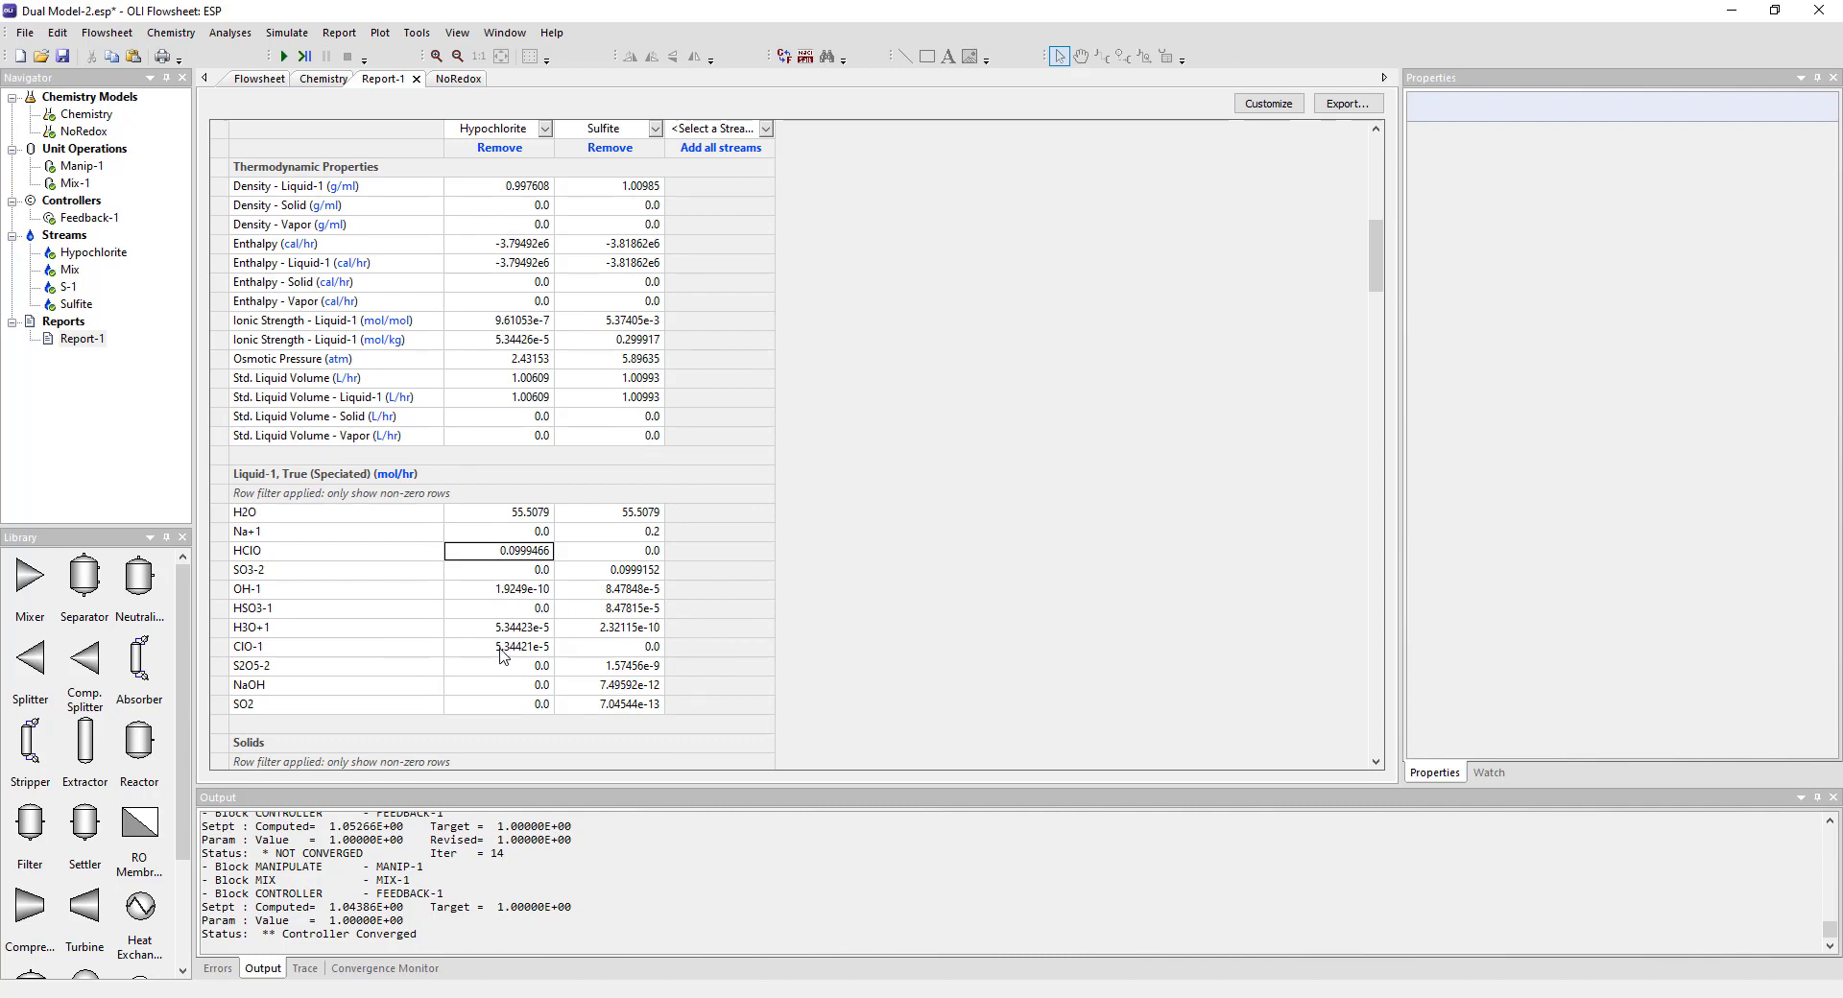
click(501, 648)
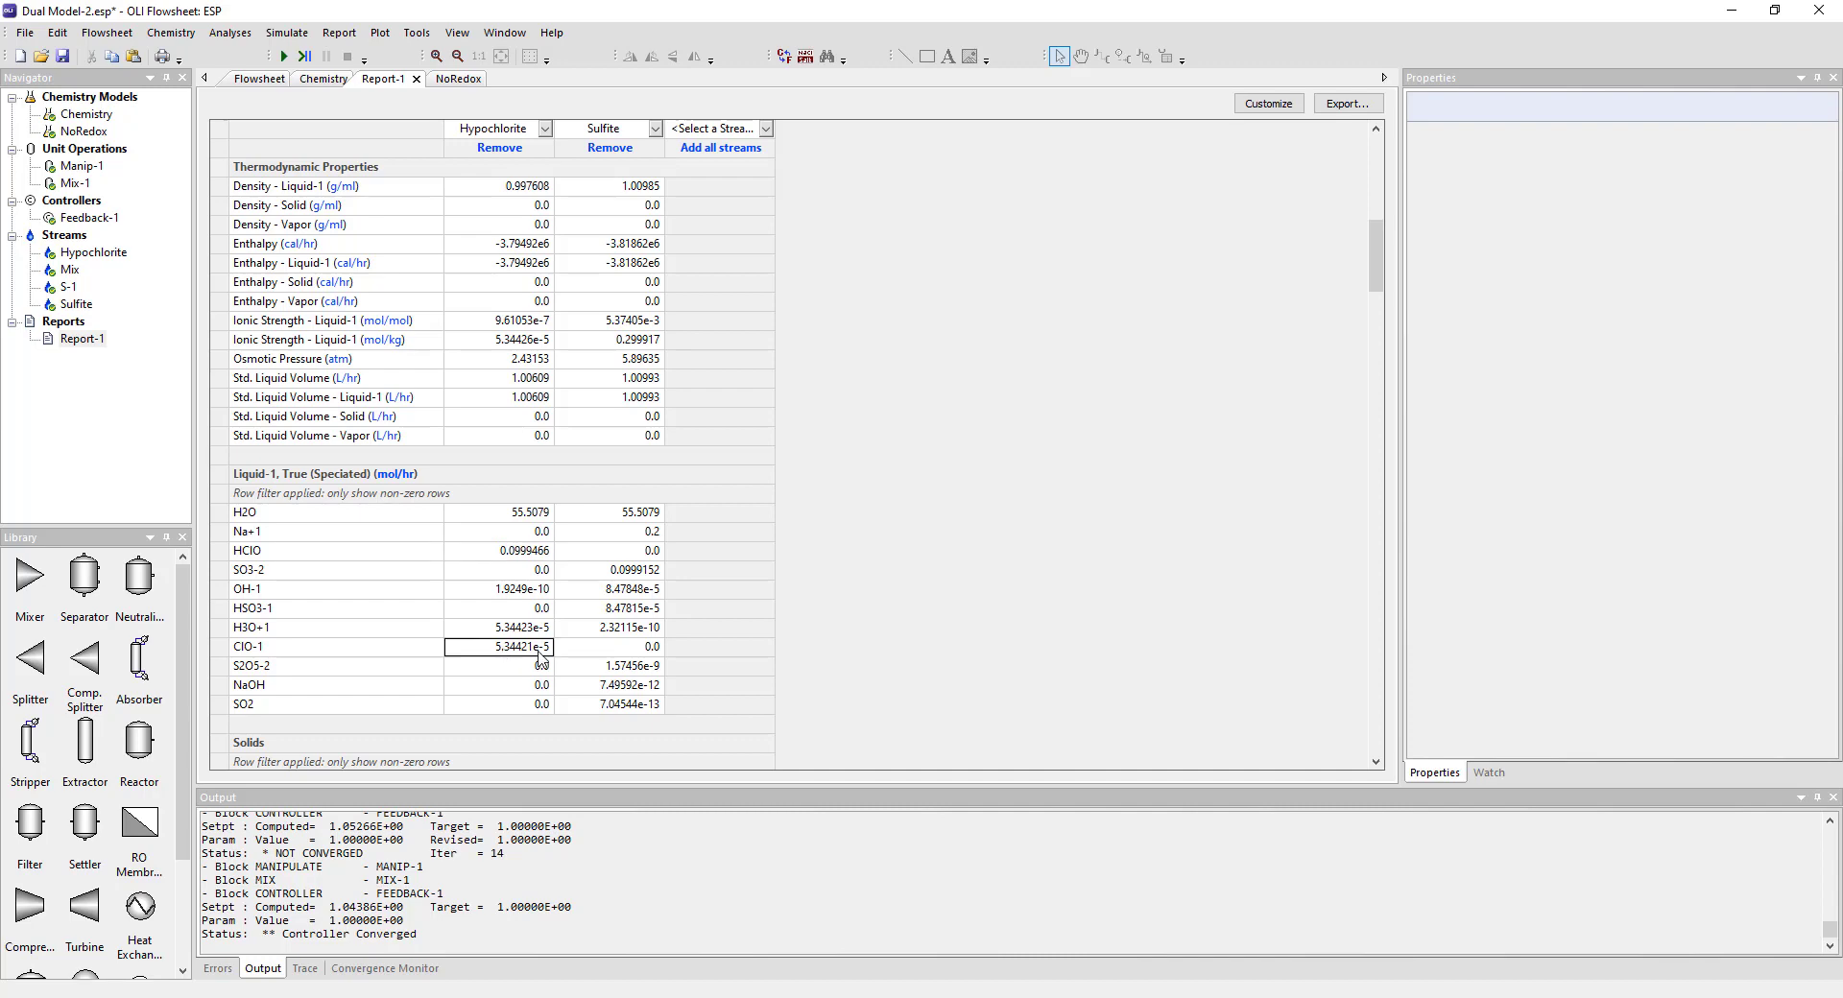
Examine the OH-1 and SO3-2 true species flows of the Sulfite stream and compare SO3-2 with the Hypochlorite stream
scroll(619, 624, up, 1)
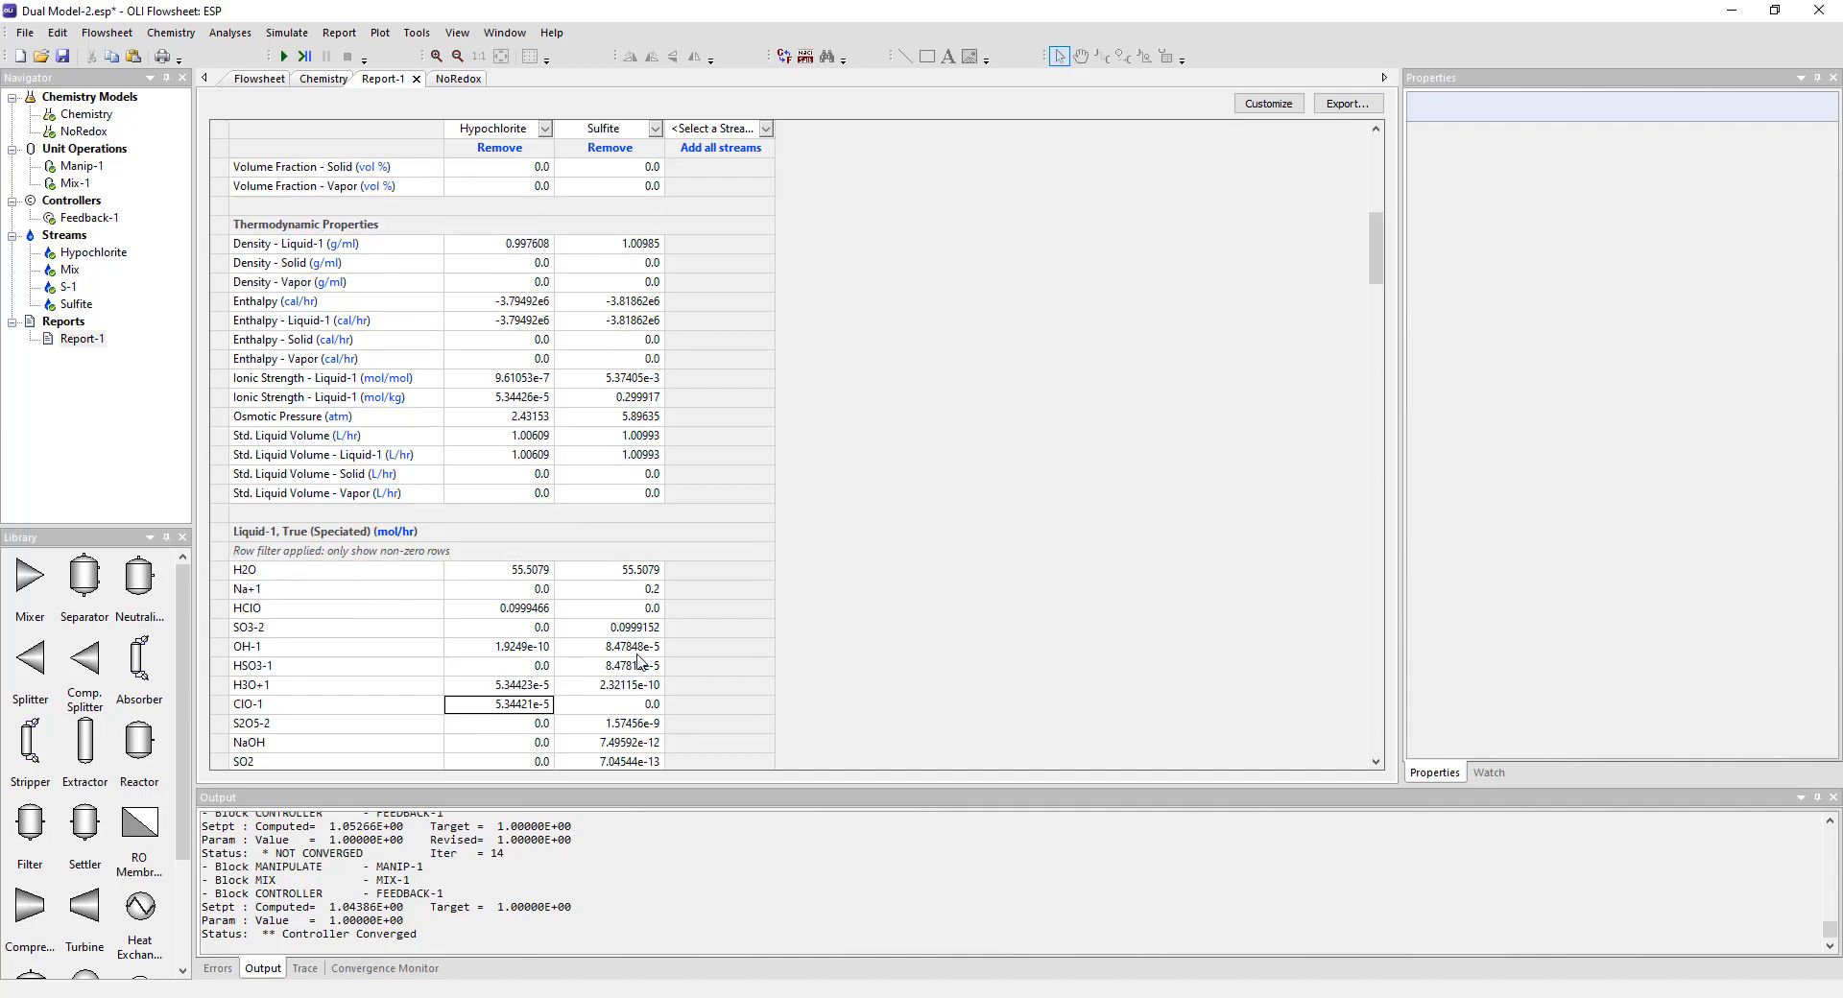
scroll(637, 657, down, 1)
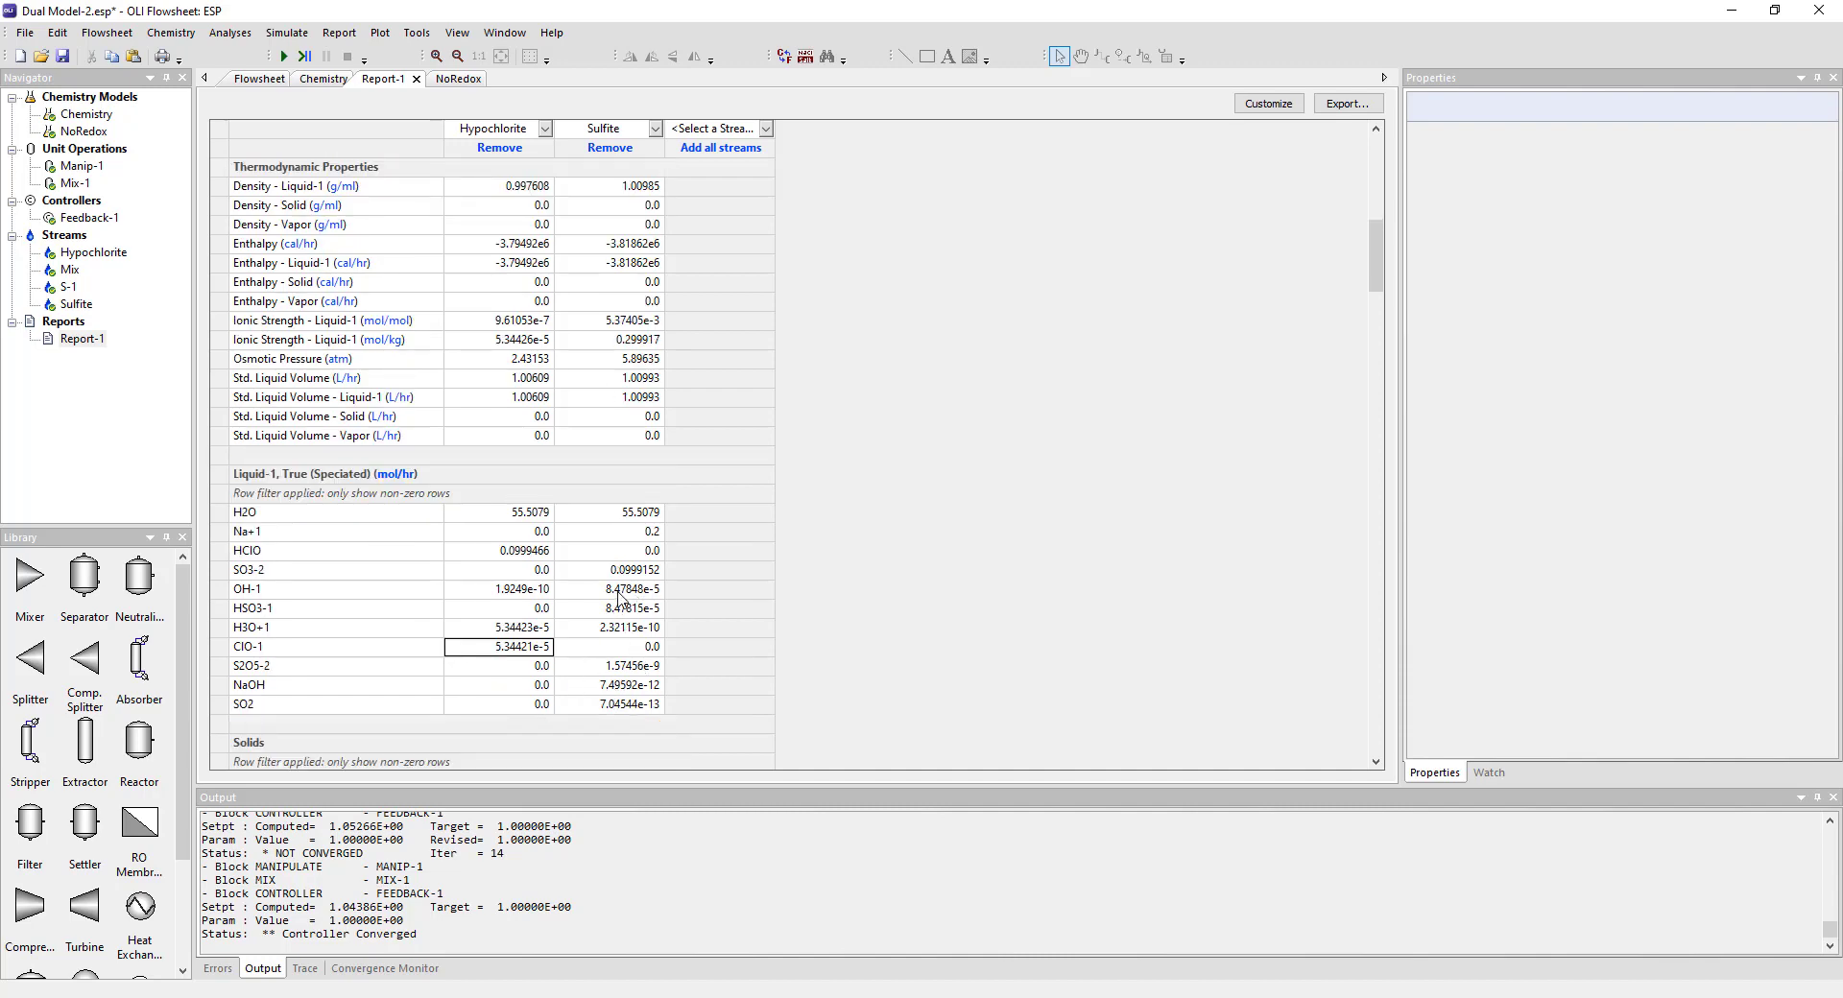
click(603, 590)
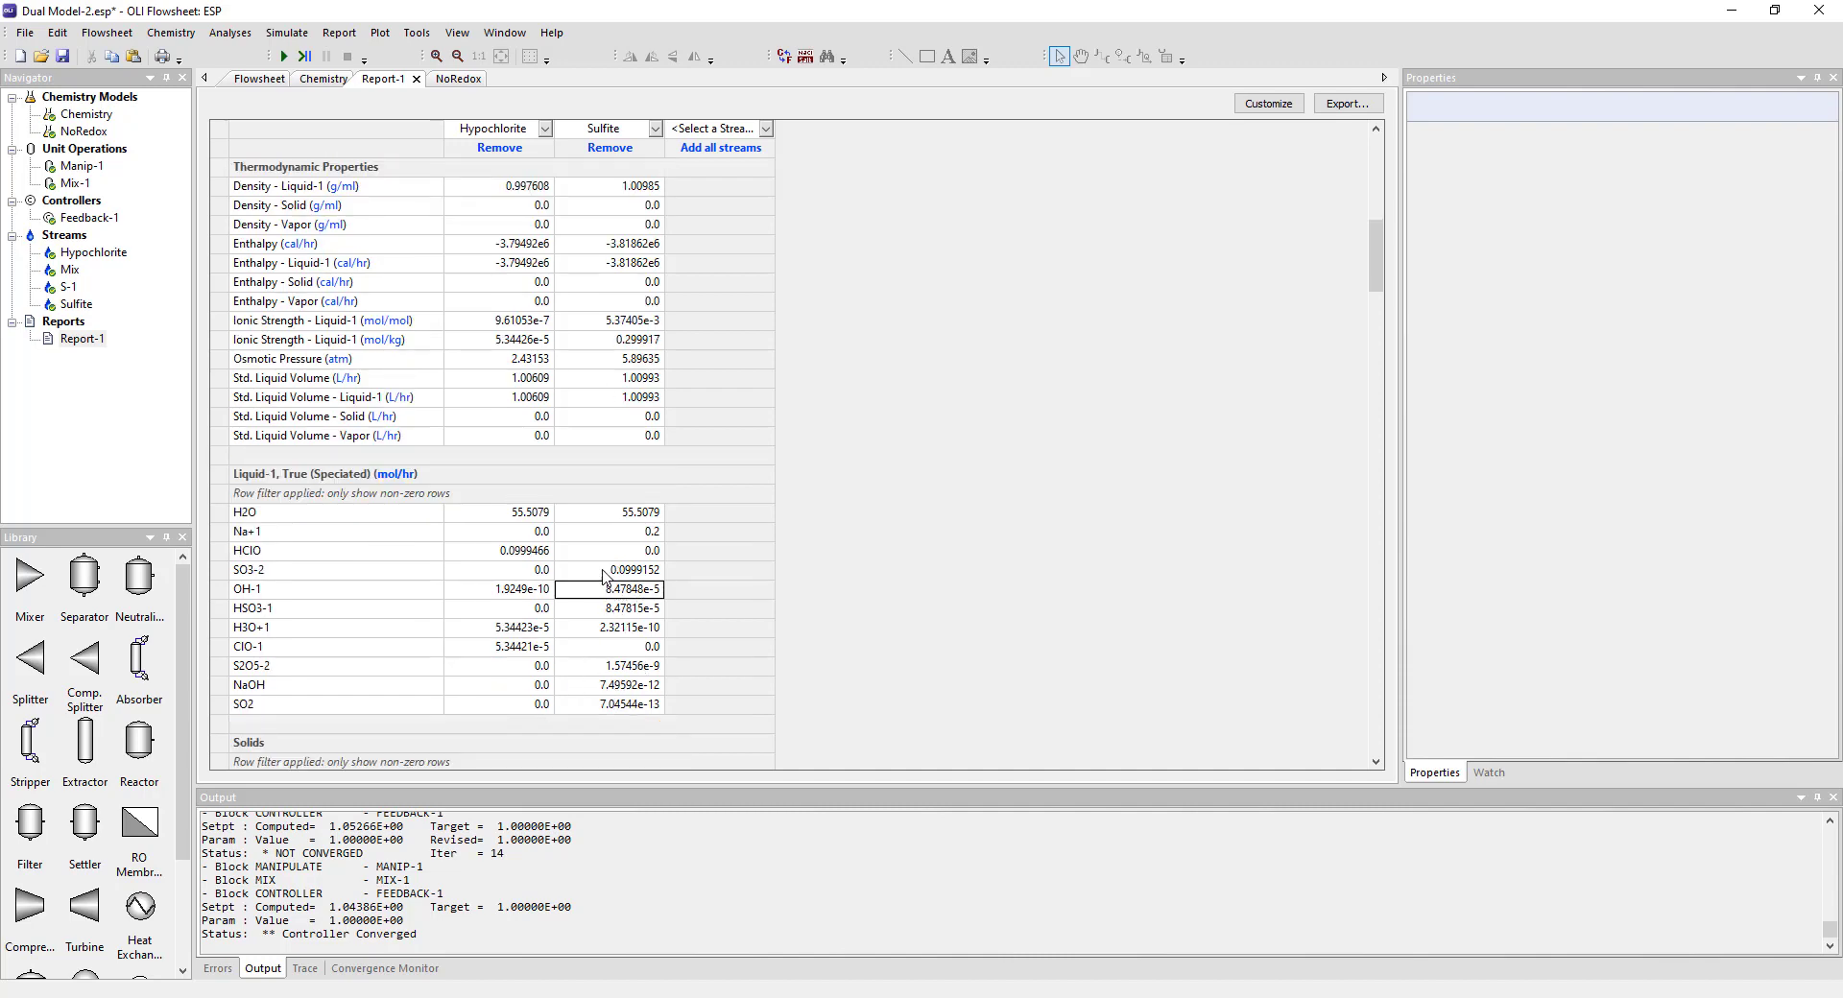
click(603, 570)
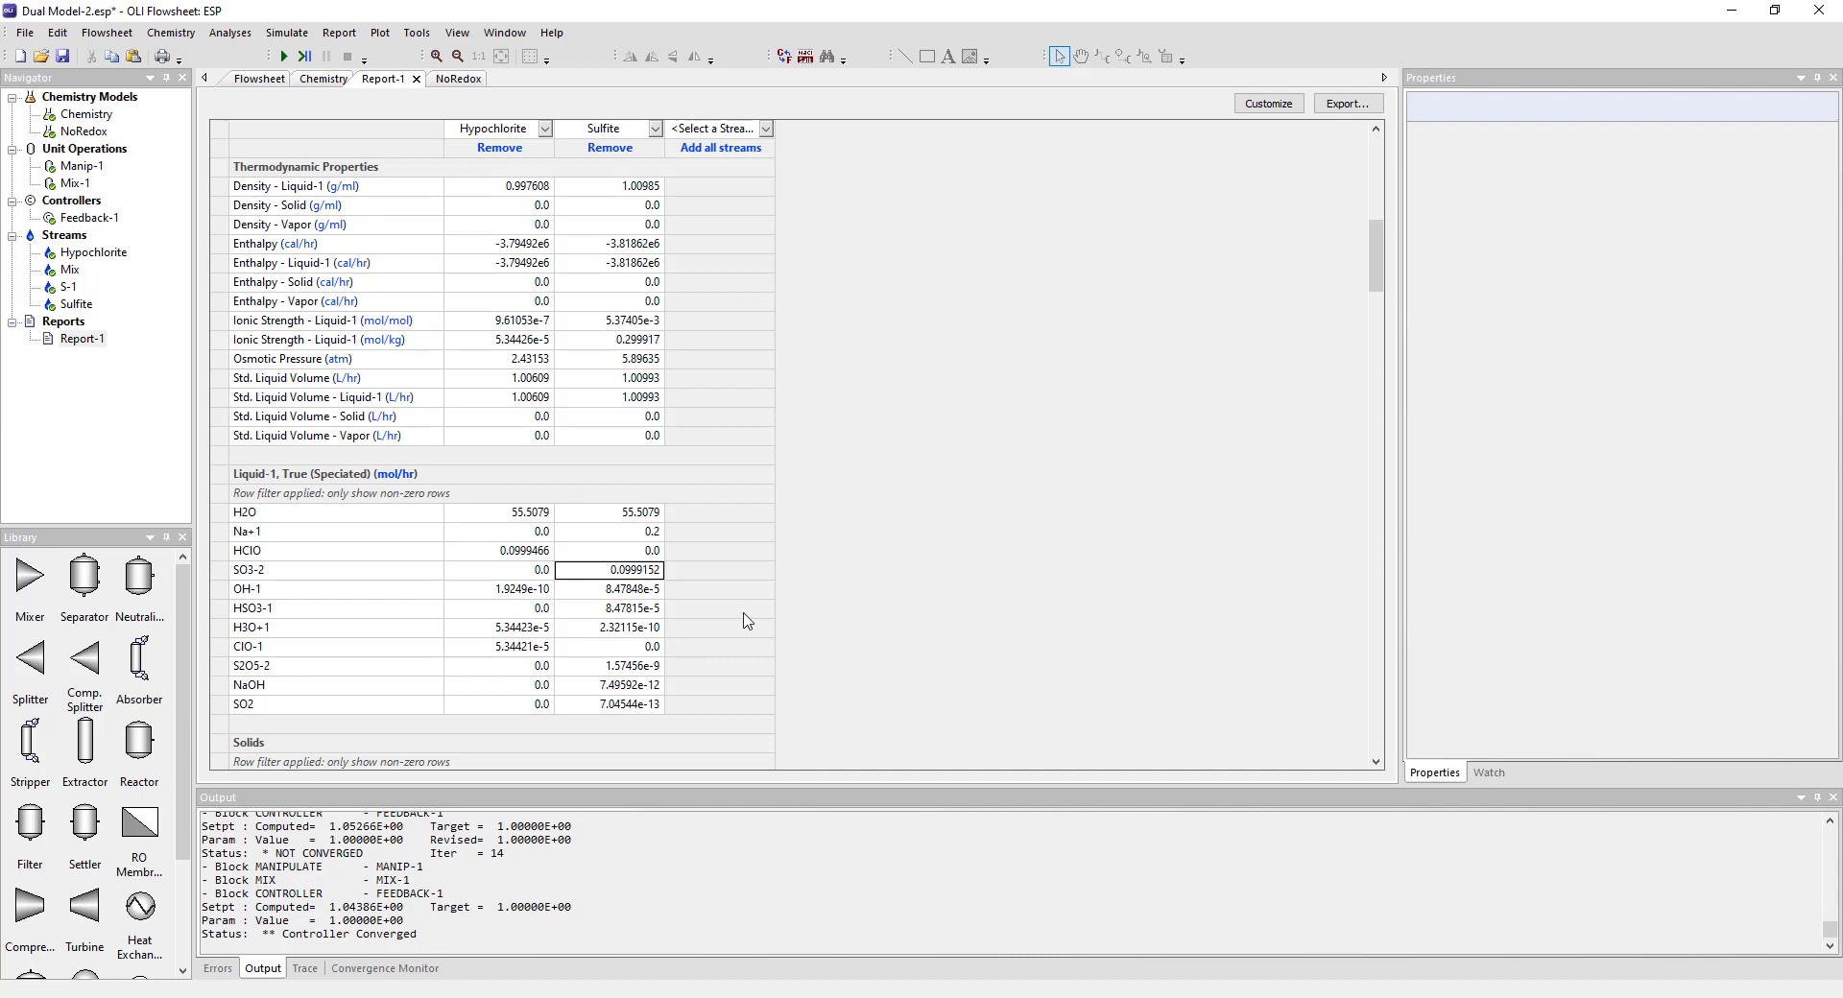
click(535, 575)
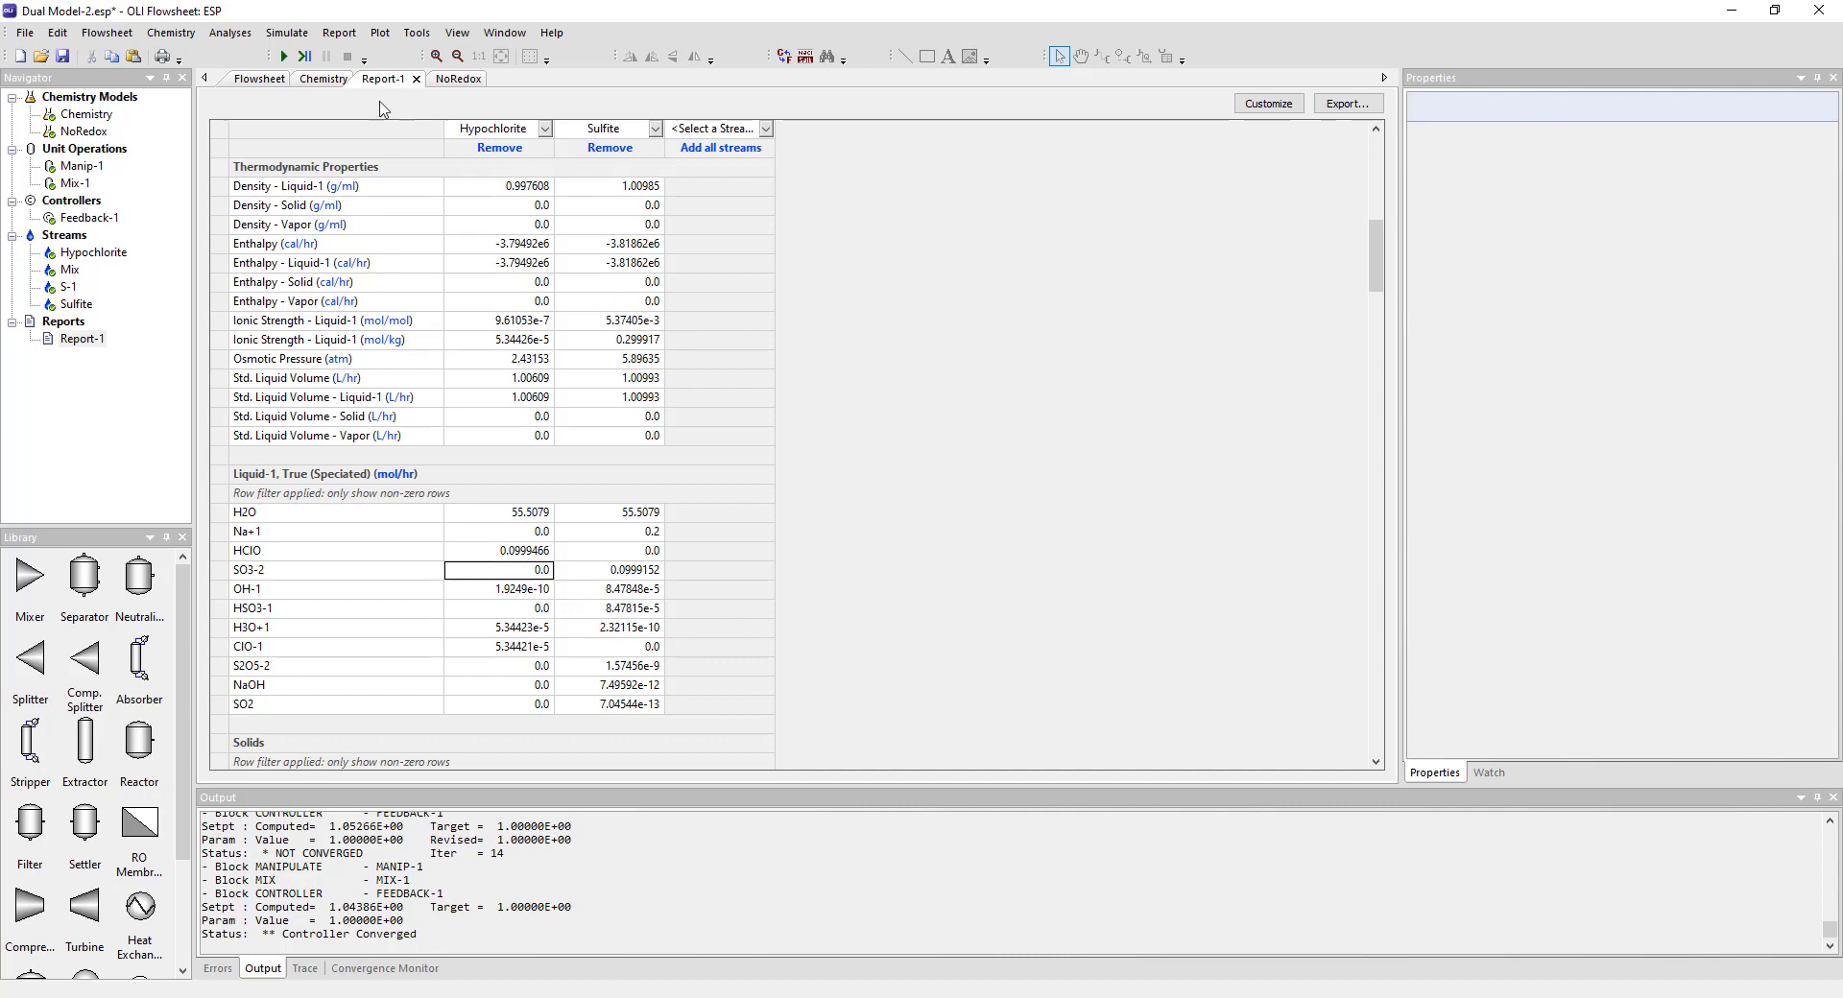
Add all remaining streams to Report-1
click(726, 153)
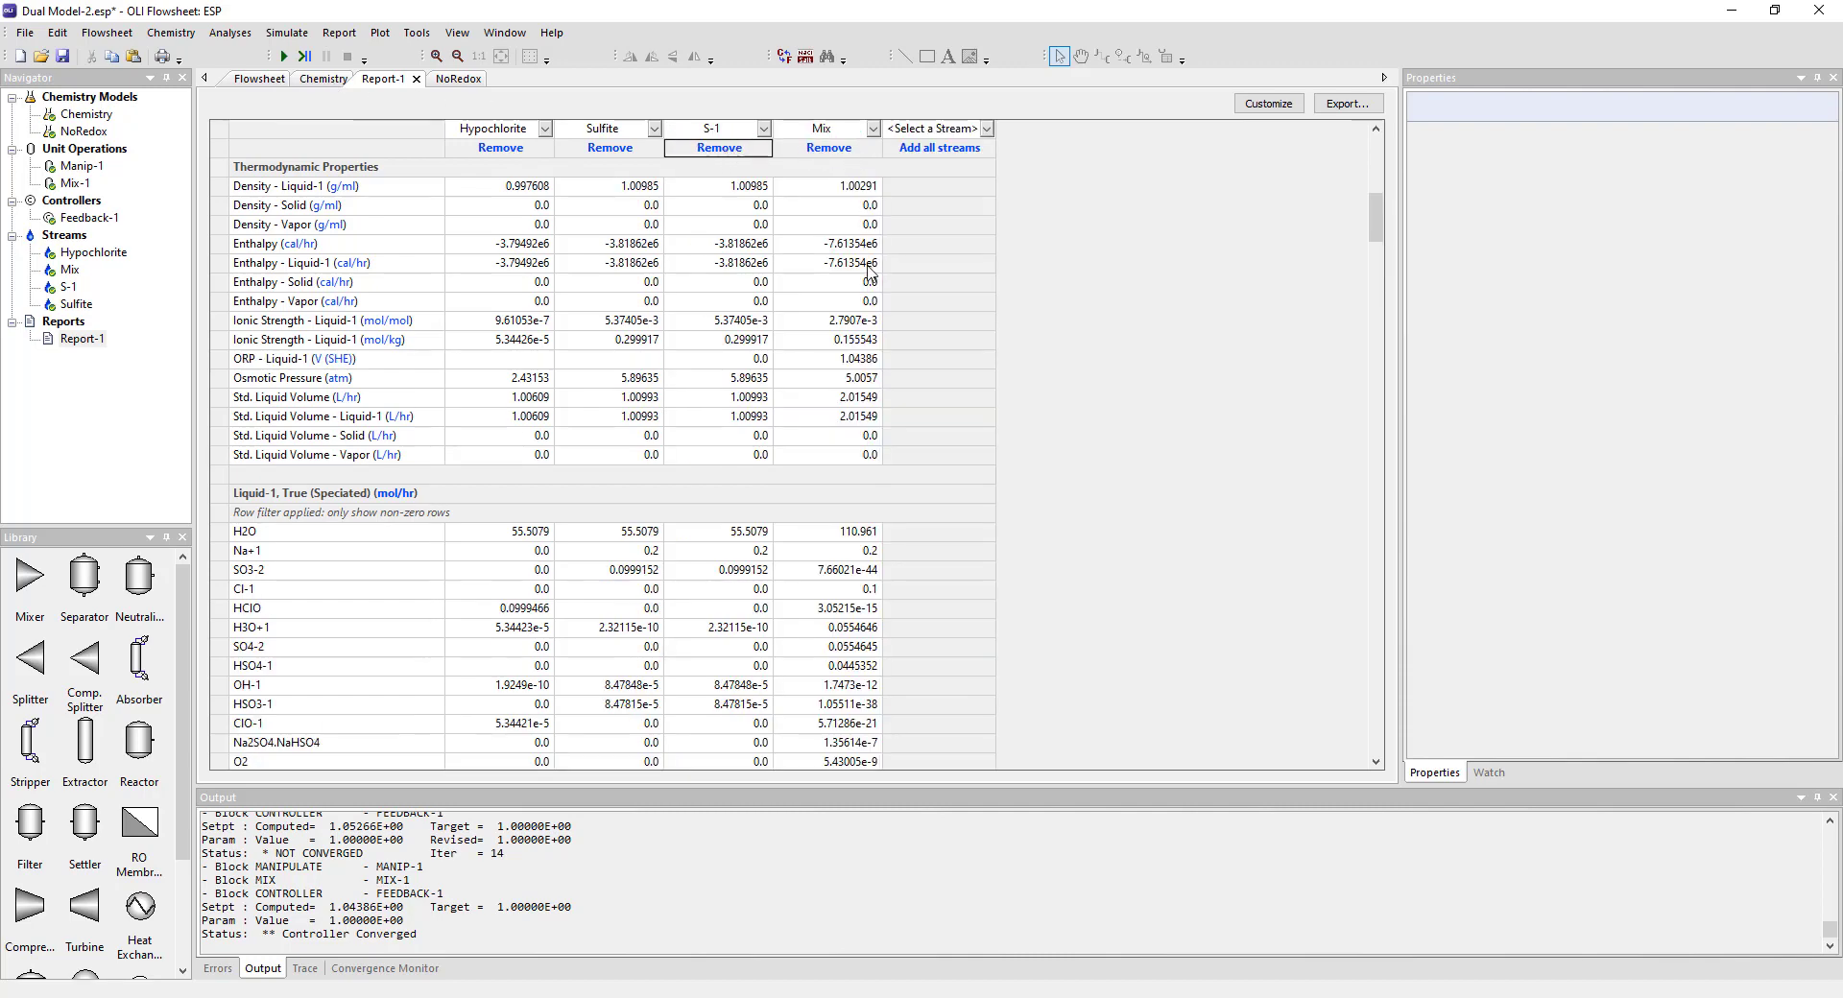
Remove stream S-1 from Report-1 and examine the Mix stream's HClO, ClO-1, Cl-1, SO4-2 and HSO4-1 true species flows and pH
click(725, 149)
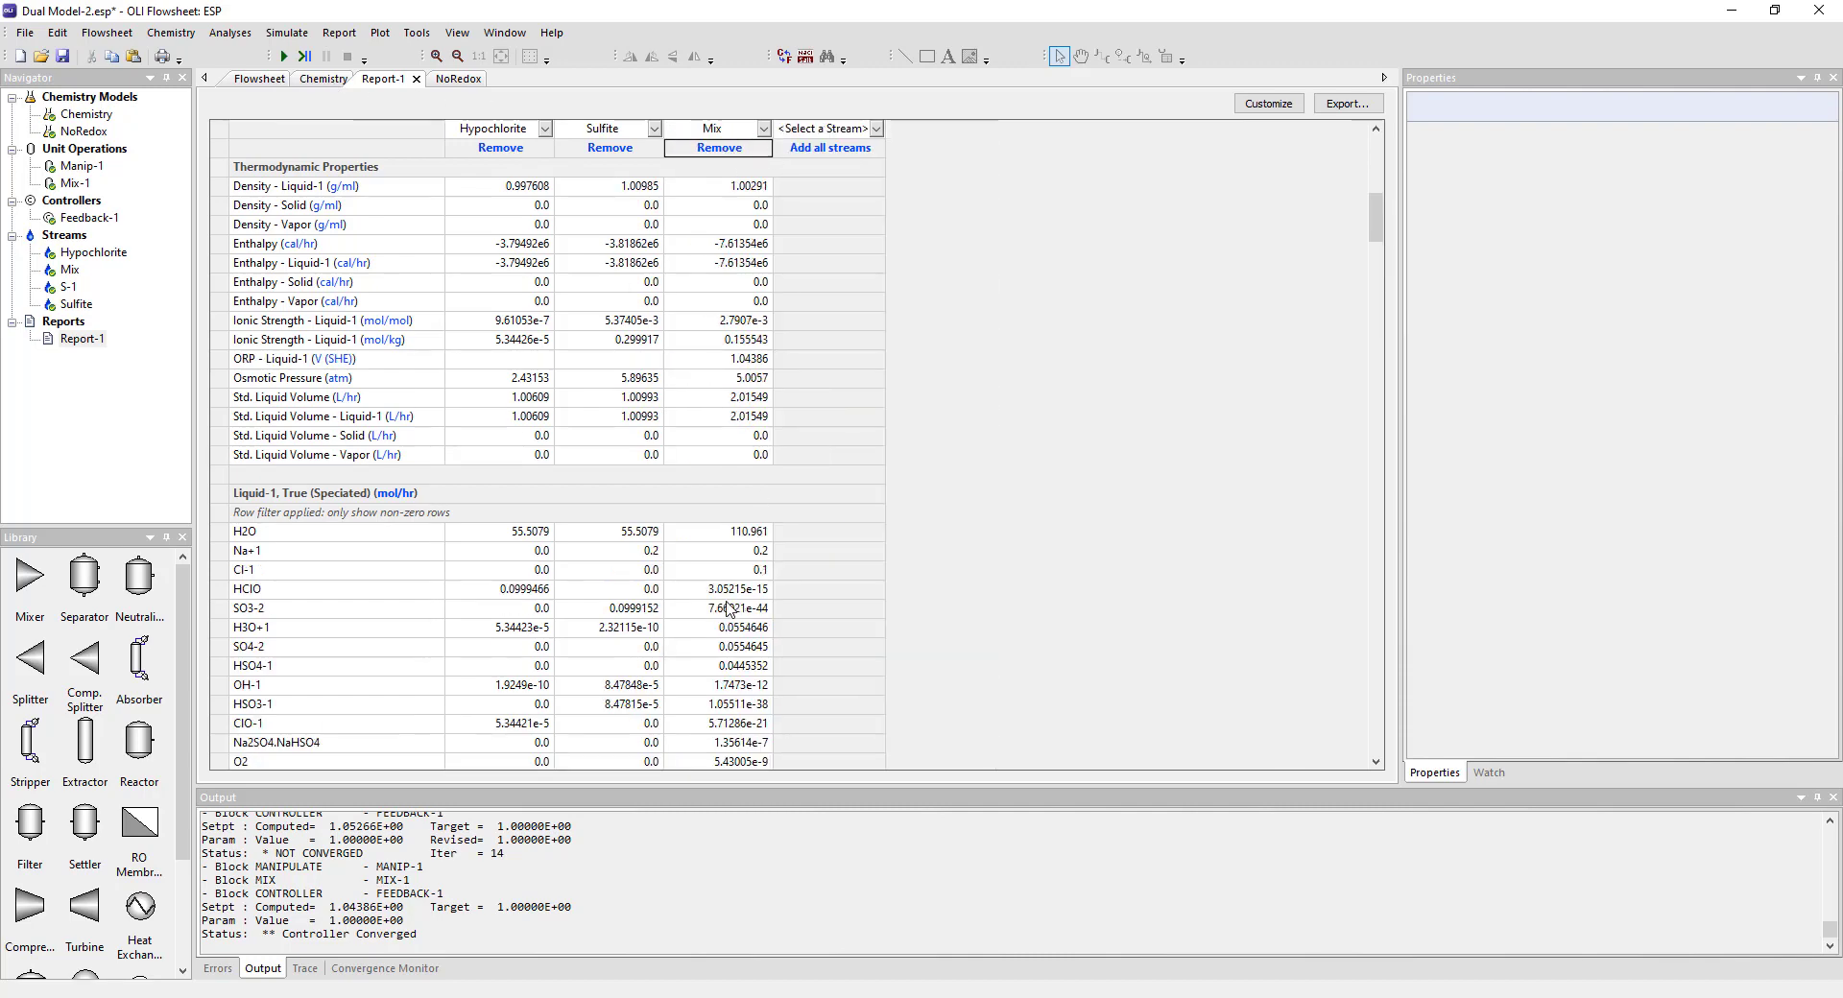
scroll(693, 494, down, 3)
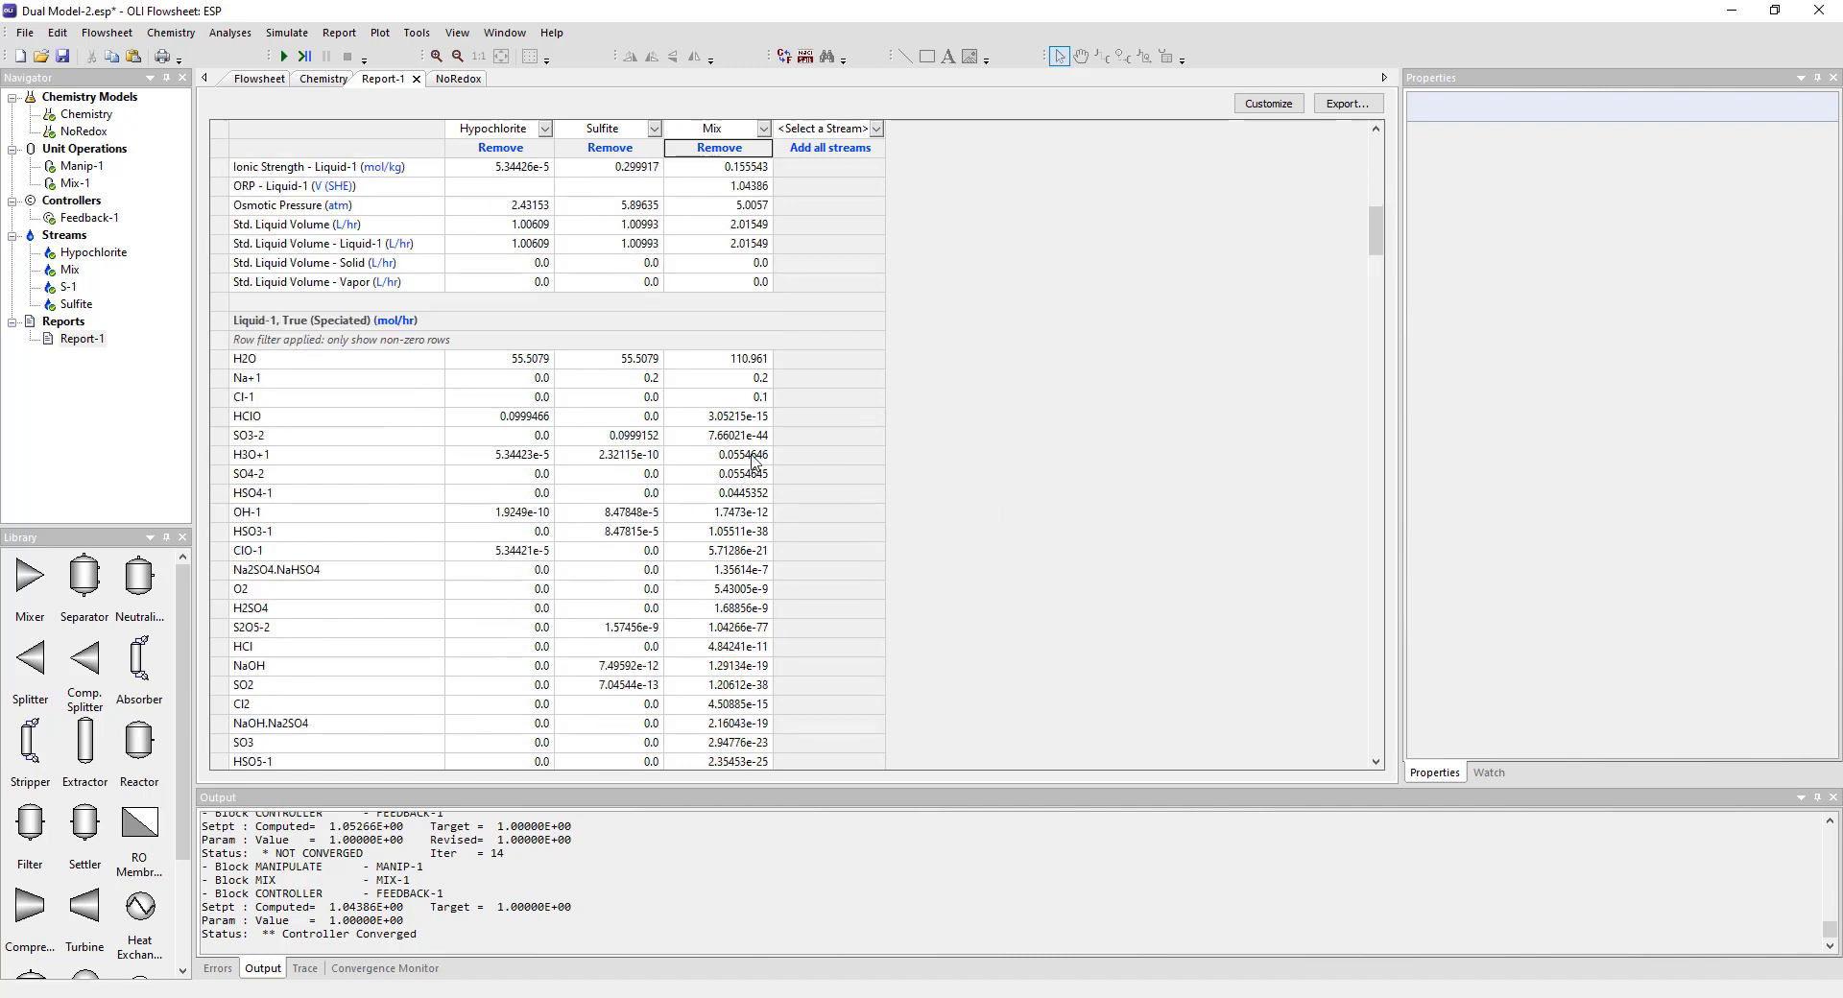
click(750, 422)
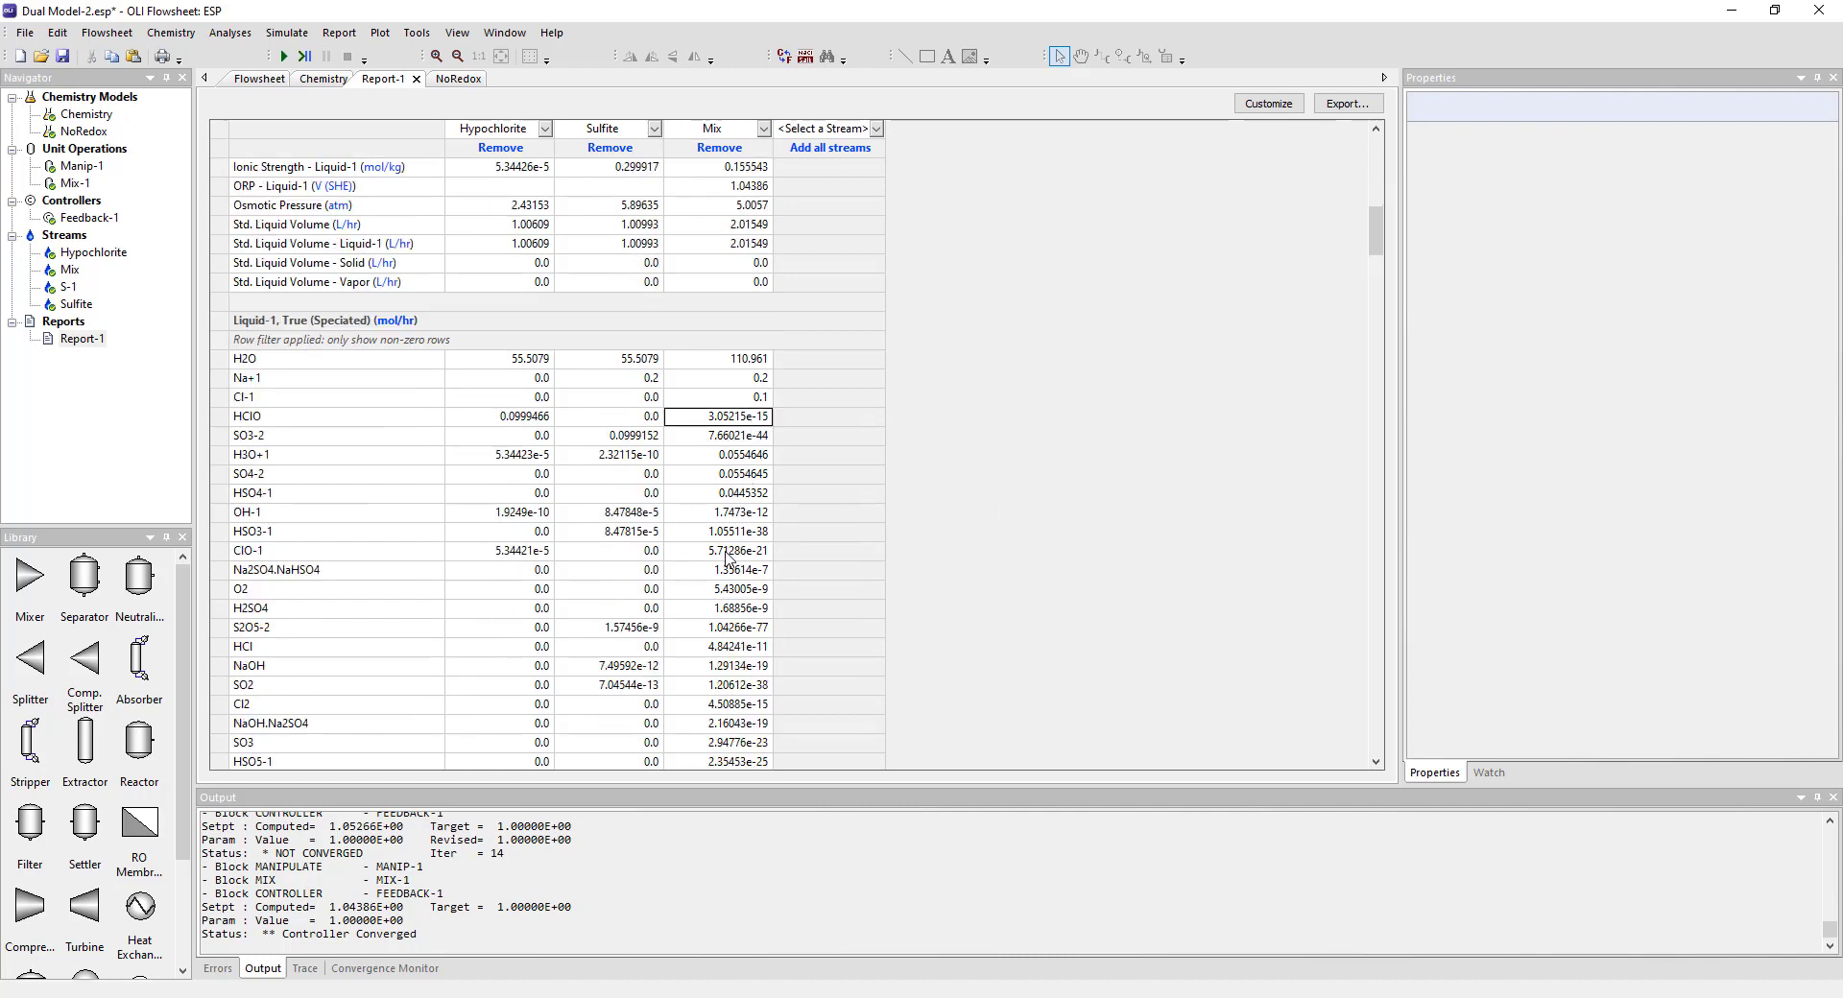
click(735, 555)
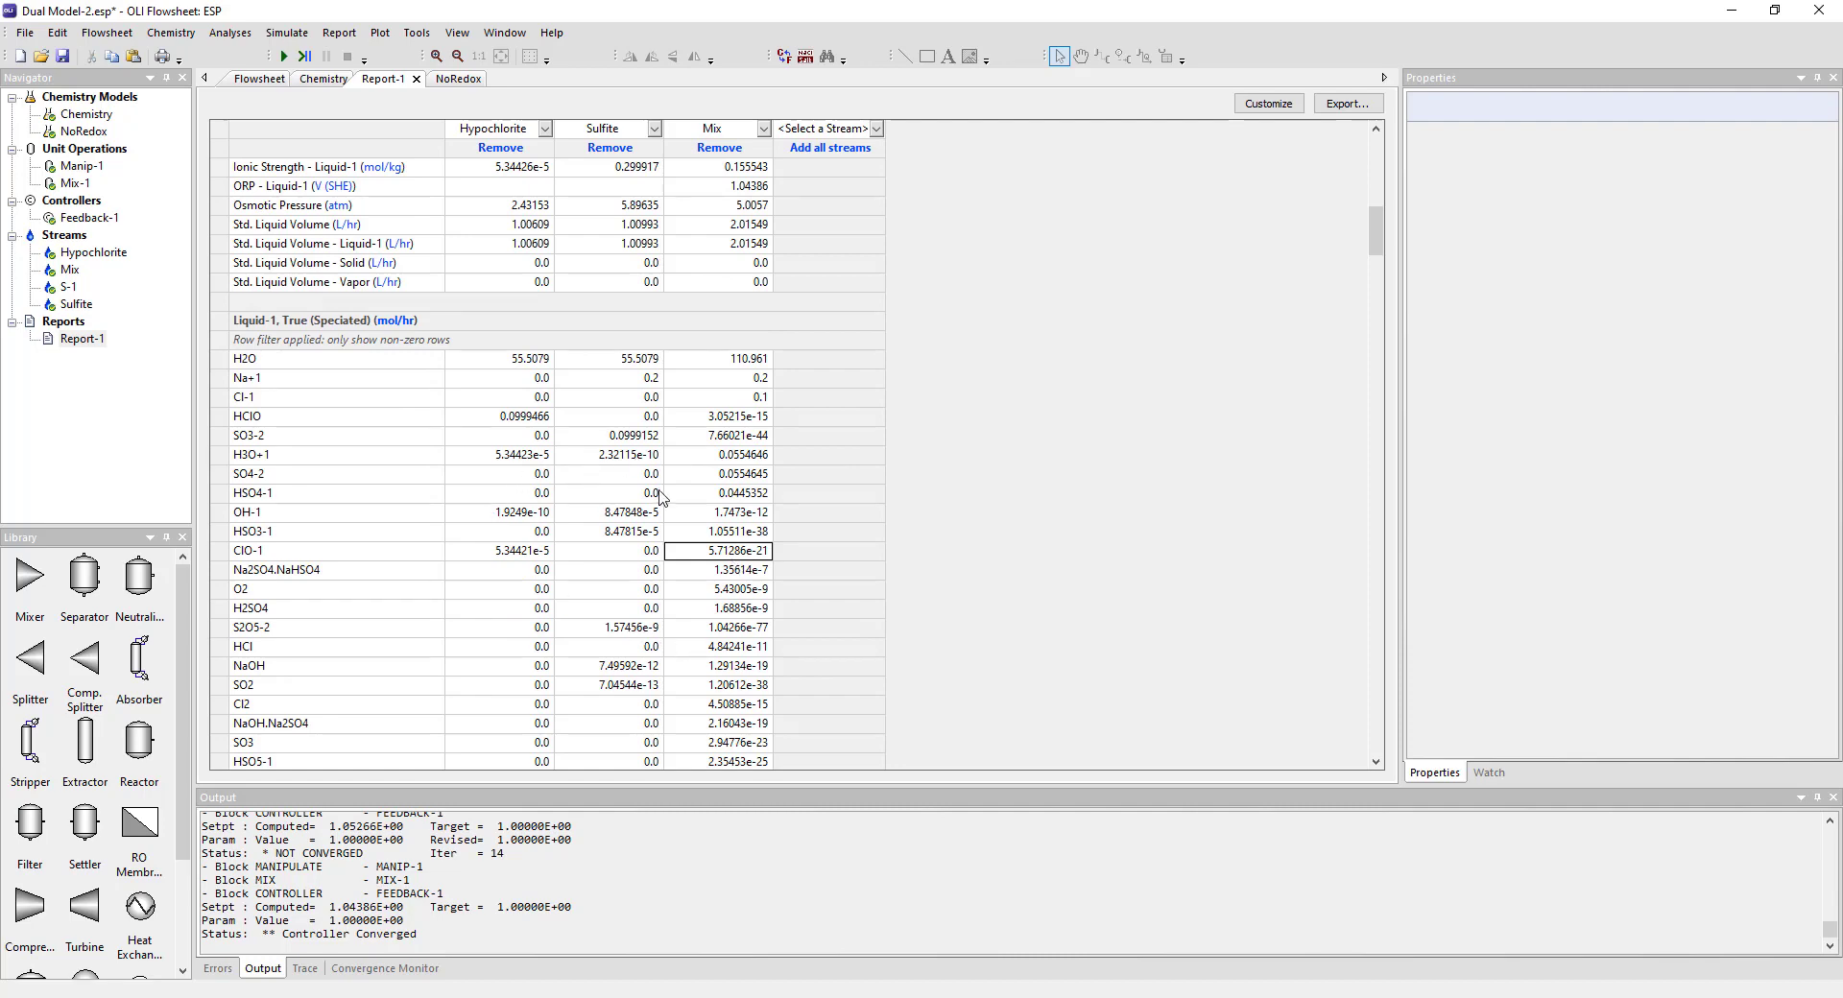
click(720, 403)
click(718, 476)
click(760, 497)
scroll(860, 464, up, 15)
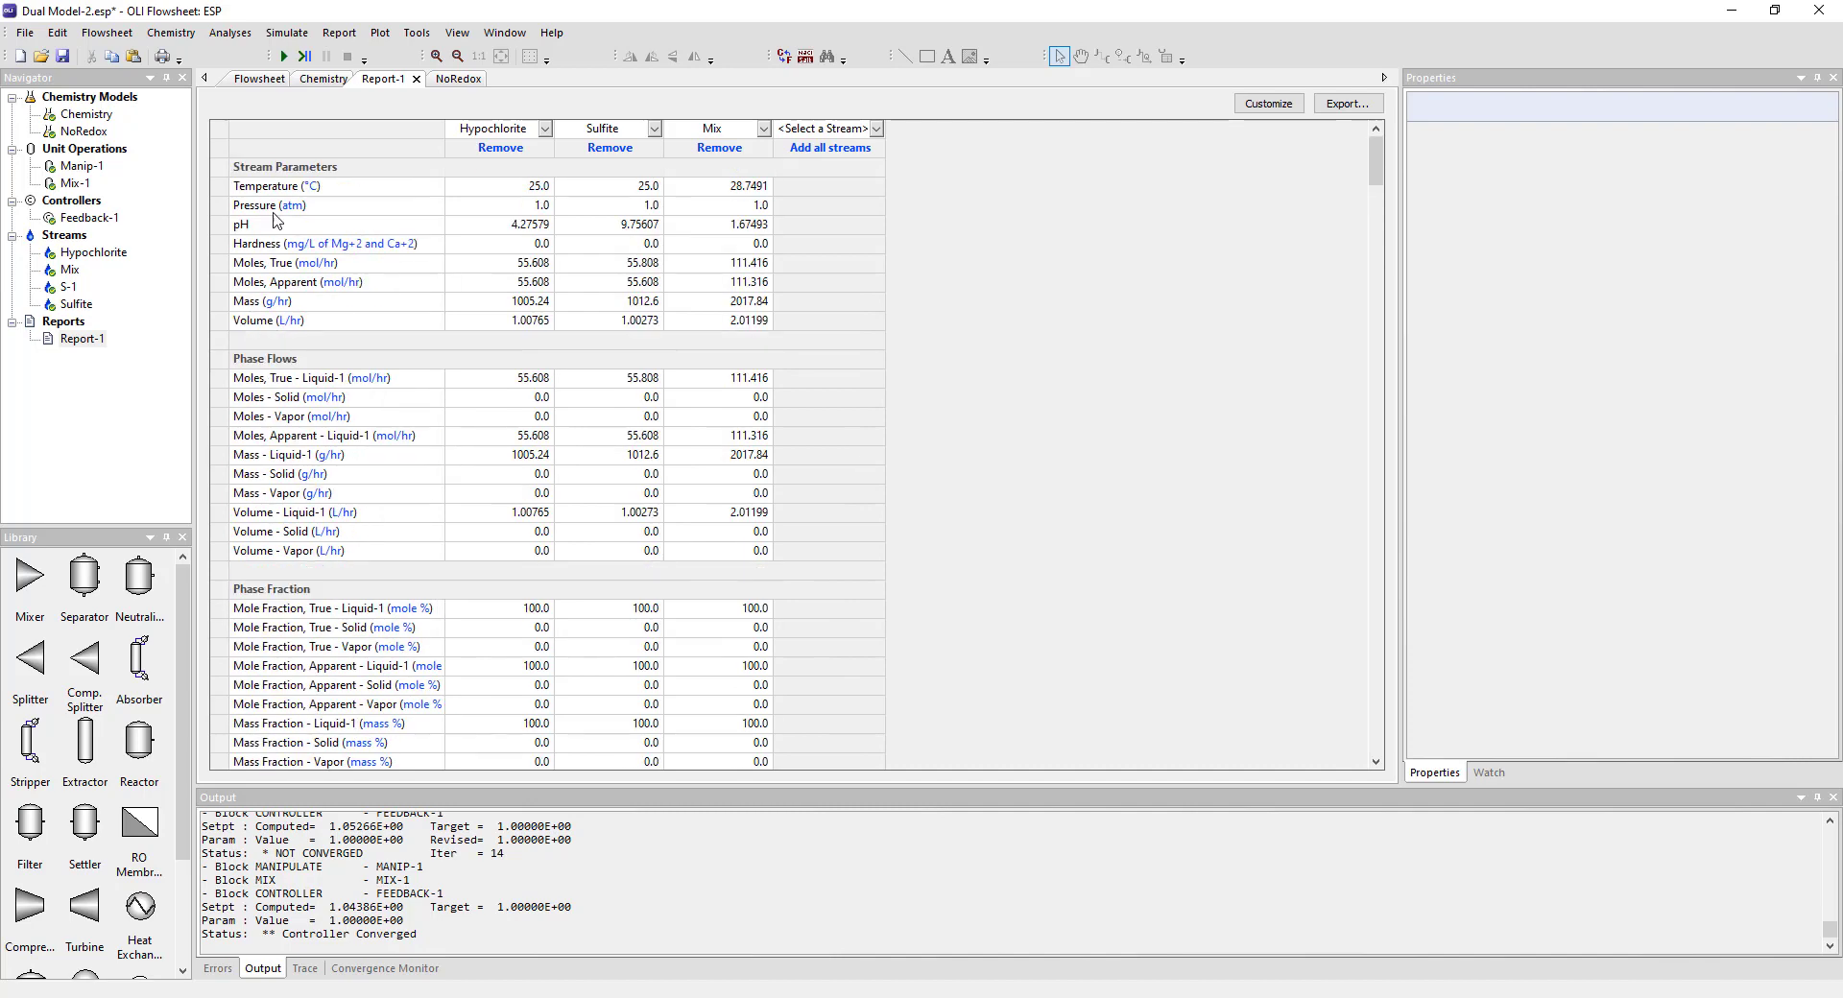
Return to the flowsheet and remove the ORP - Liquid-1 variable from the Hypochlorite stream's callout
click(259, 79)
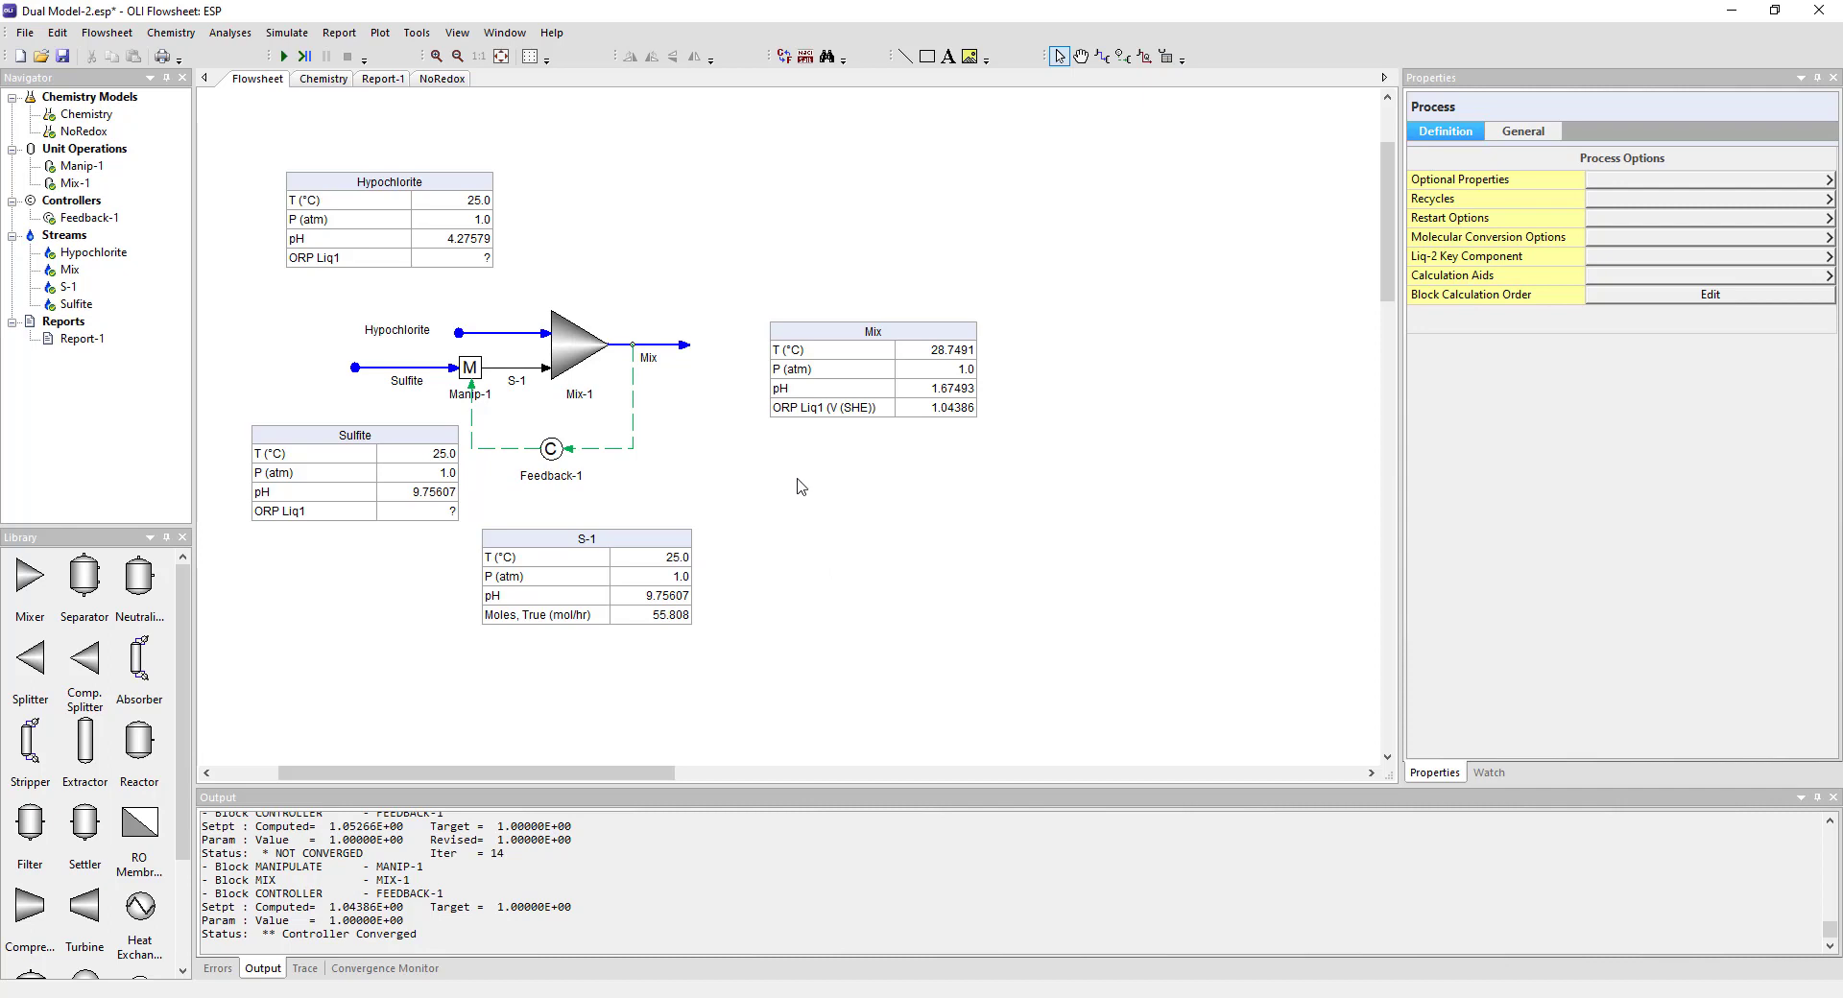
click(466, 269)
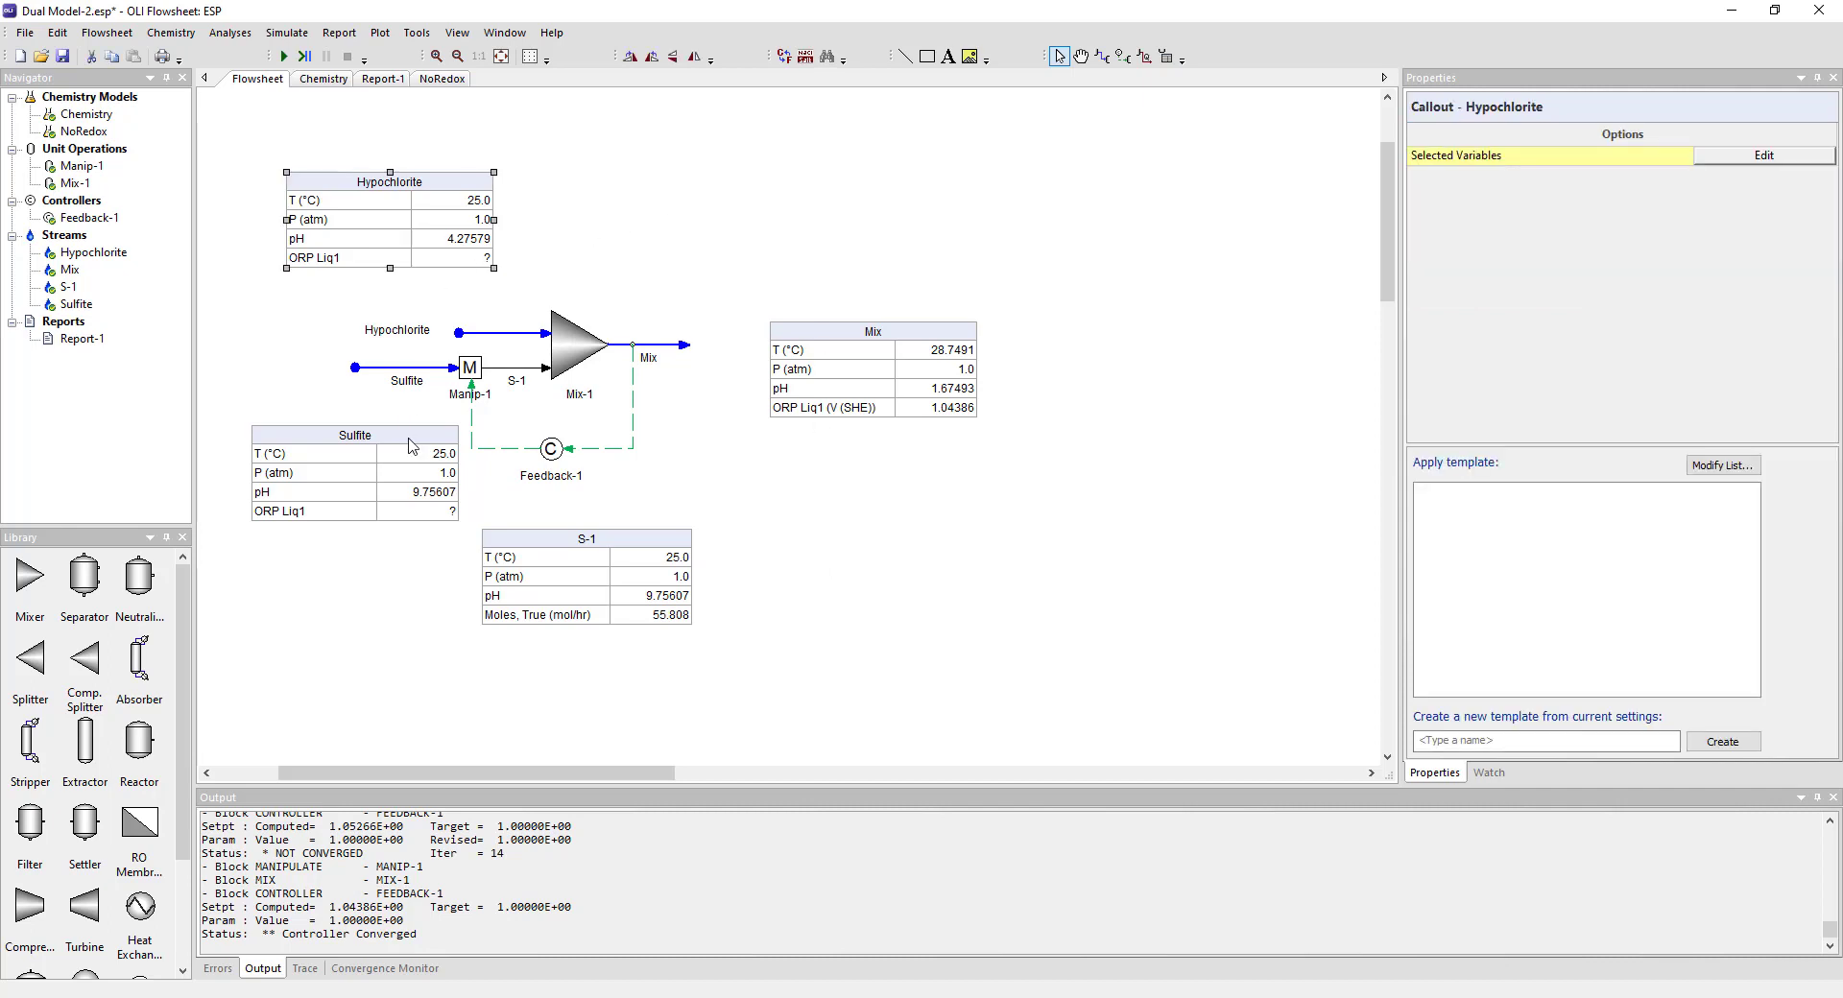
click(392, 496)
right_click(415, 233)
click(455, 351)
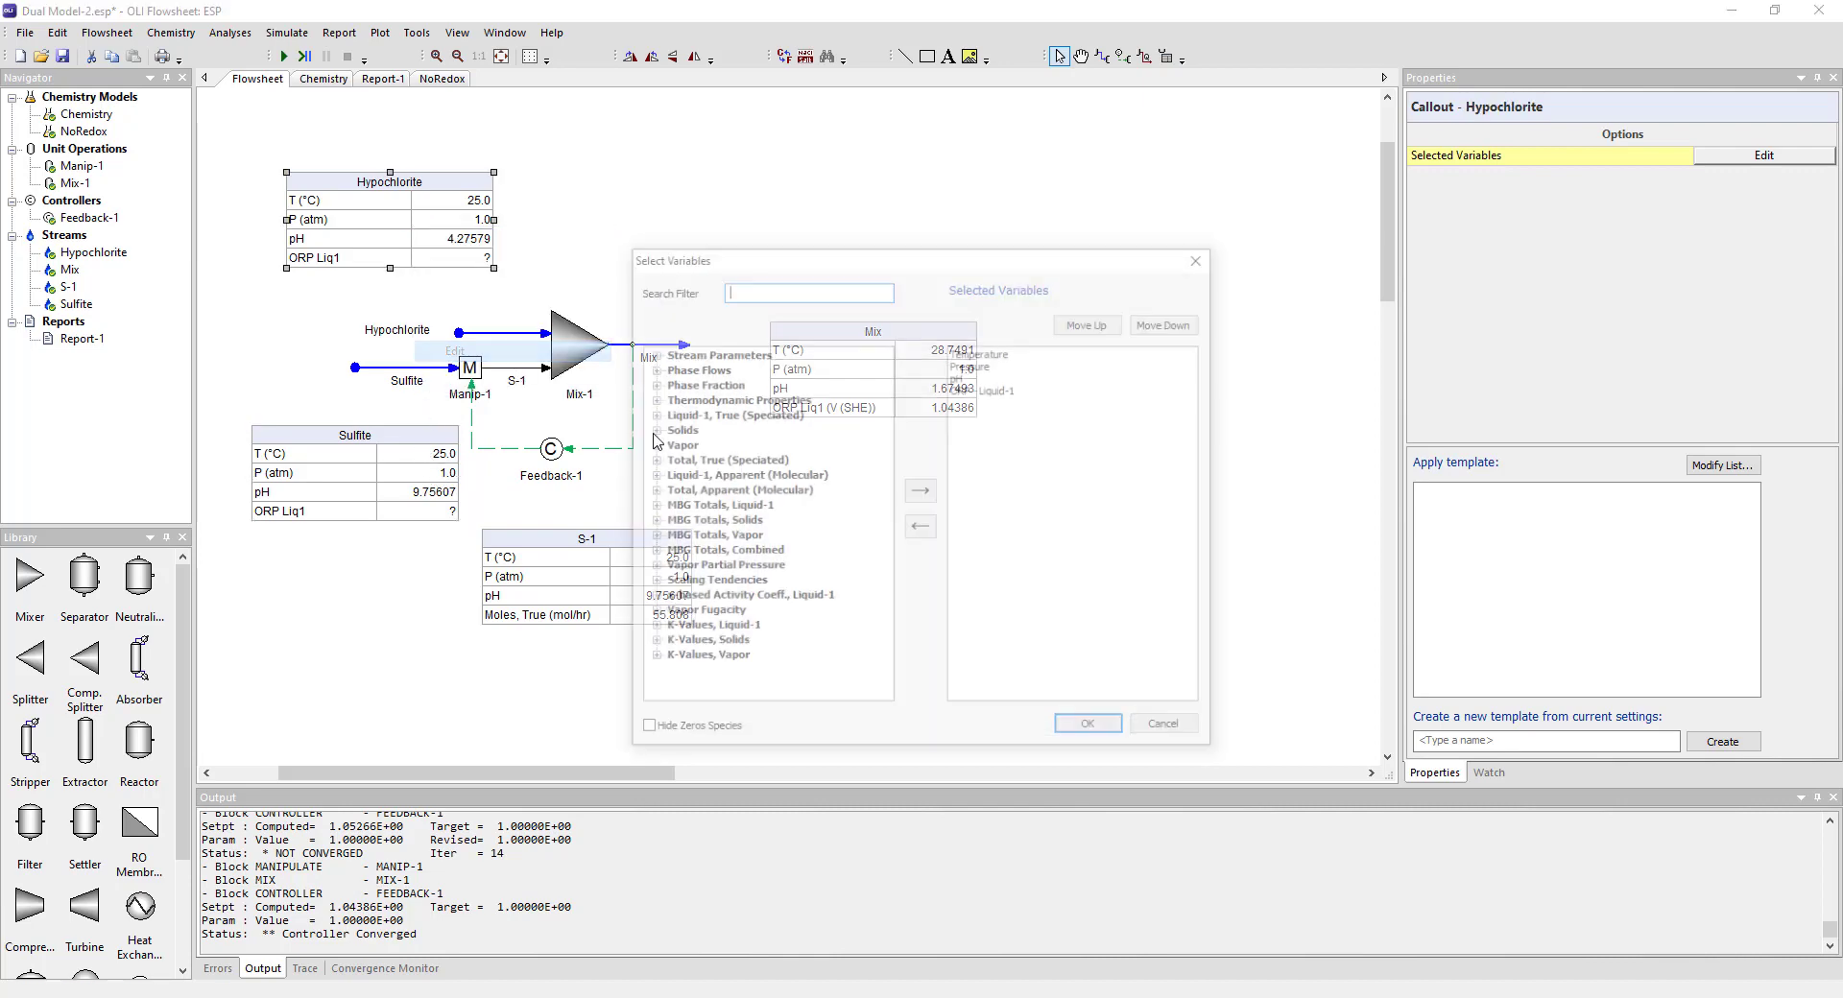
click(969, 389)
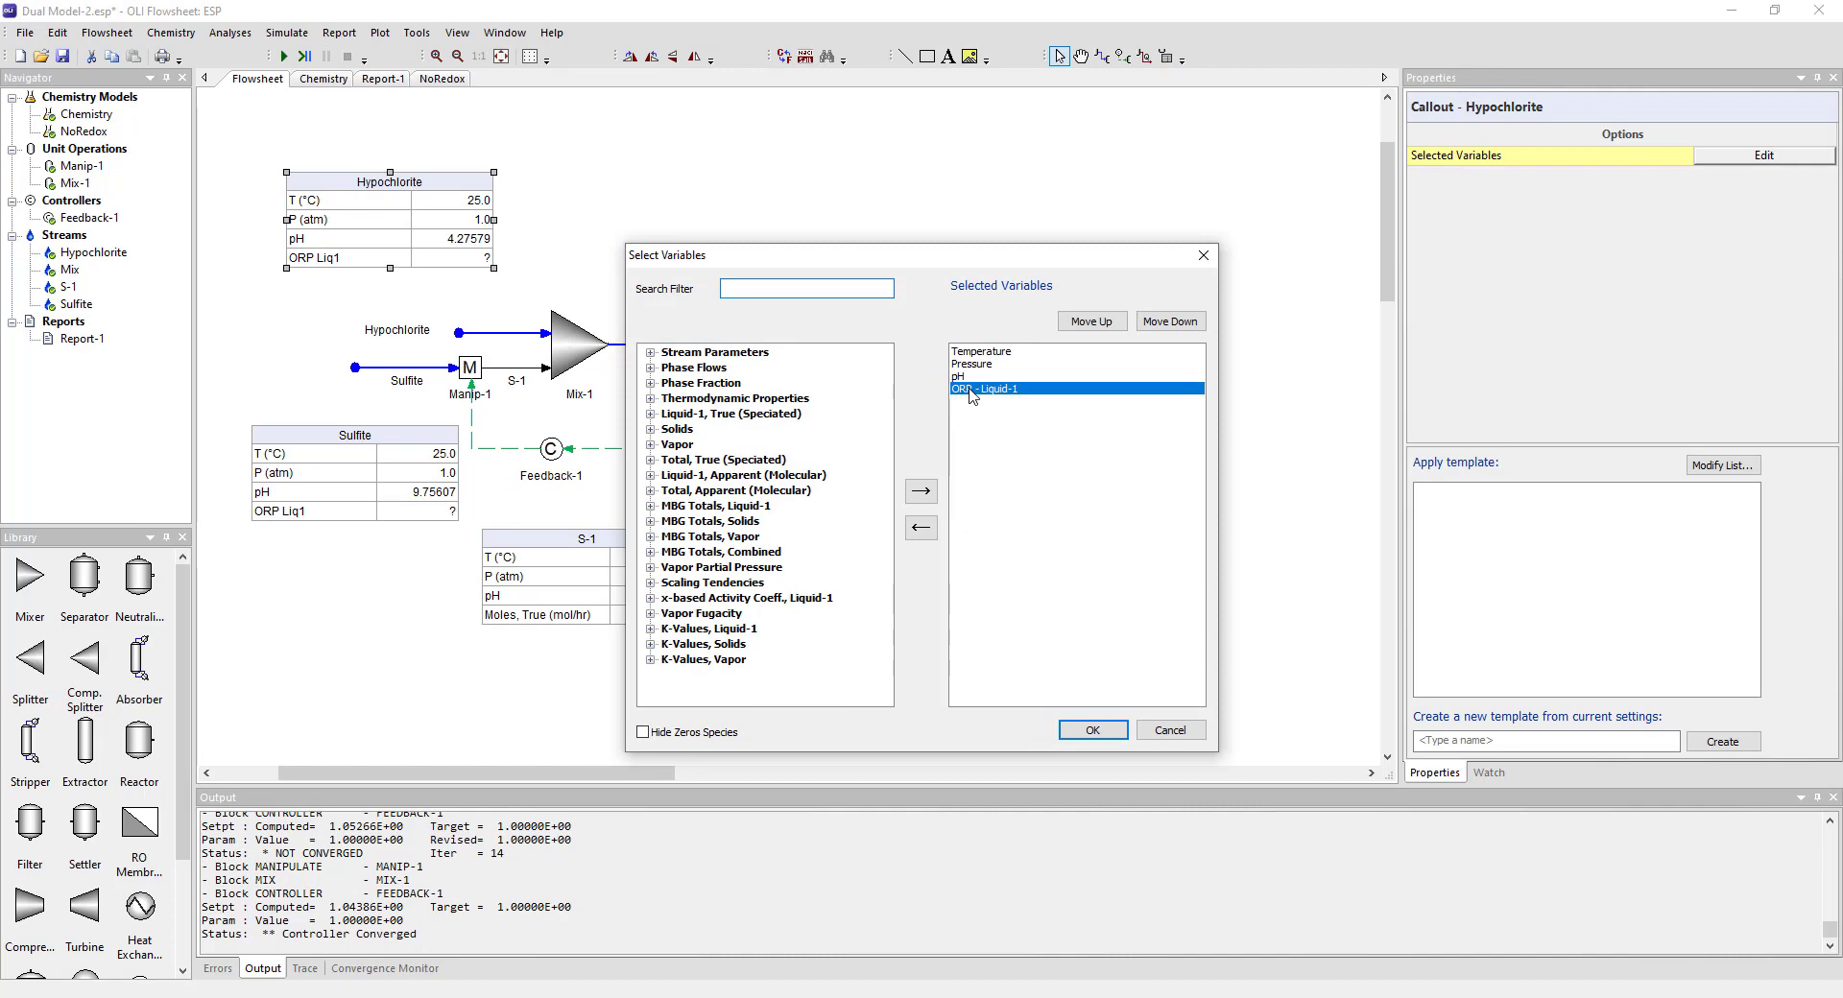
click(922, 533)
Remove the ORP - Liquid-1 variable from the Sulfite stream's callout
click(424, 486)
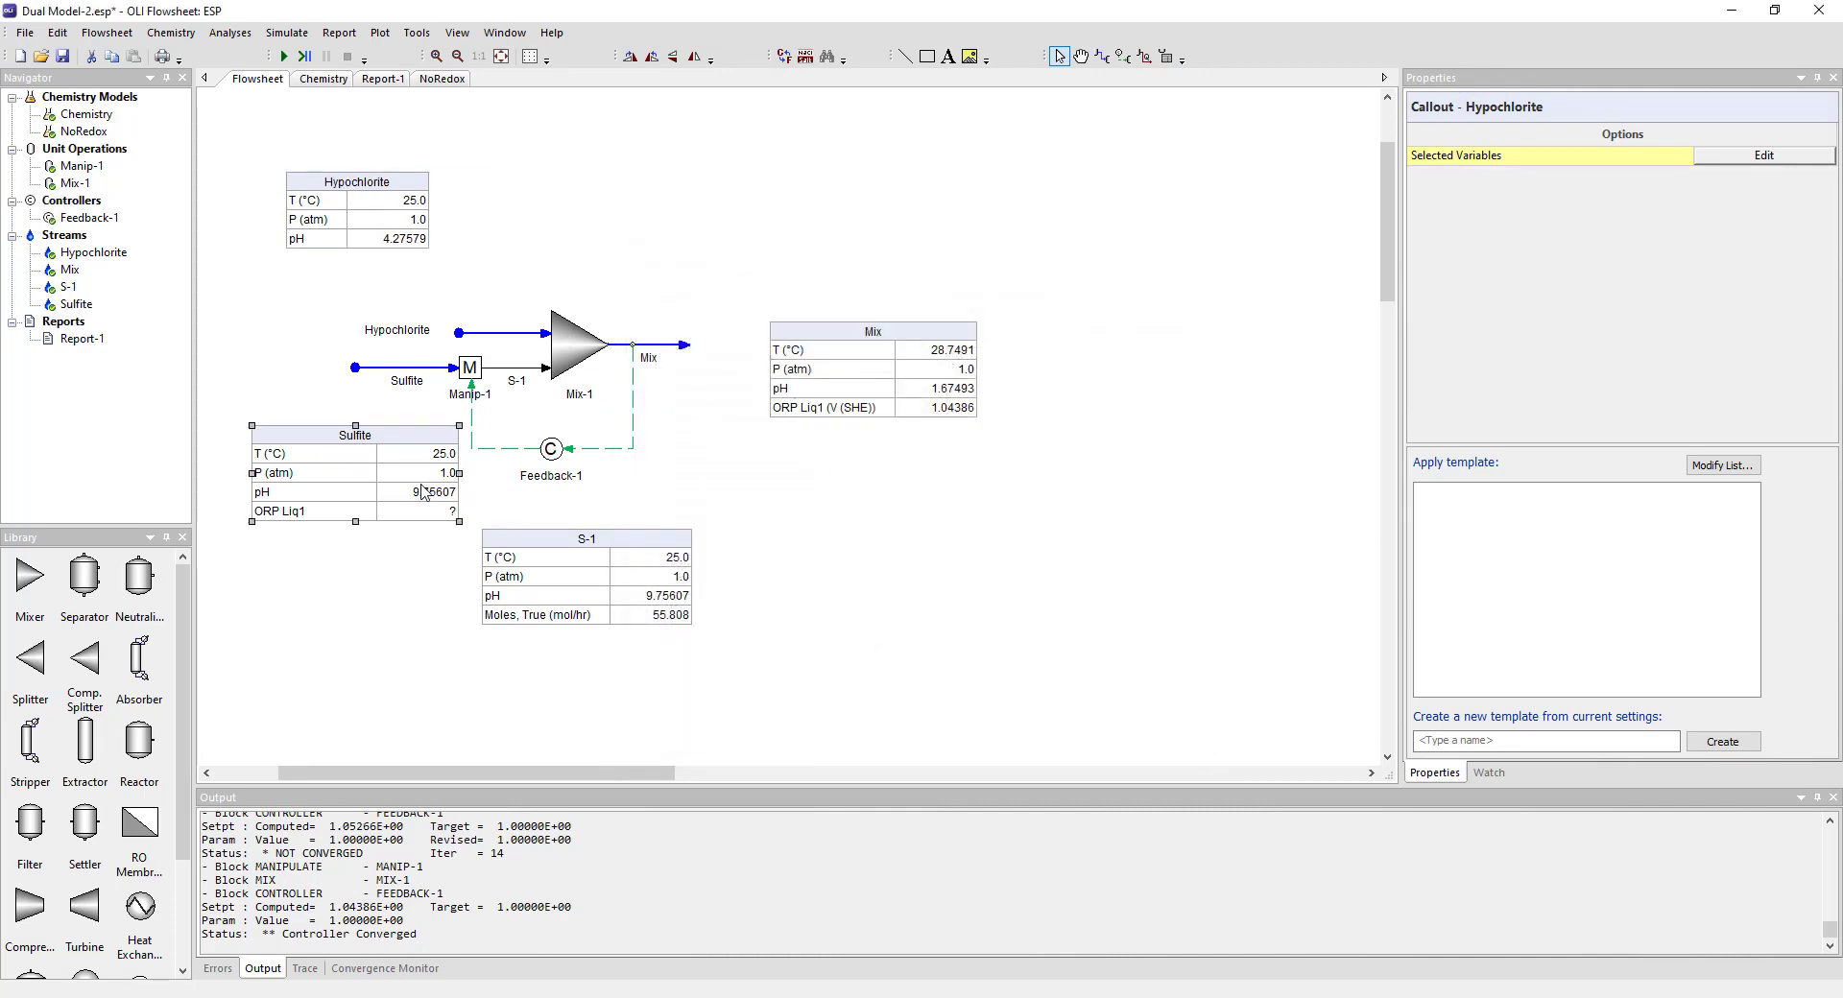
right_click(423, 487)
click(523, 611)
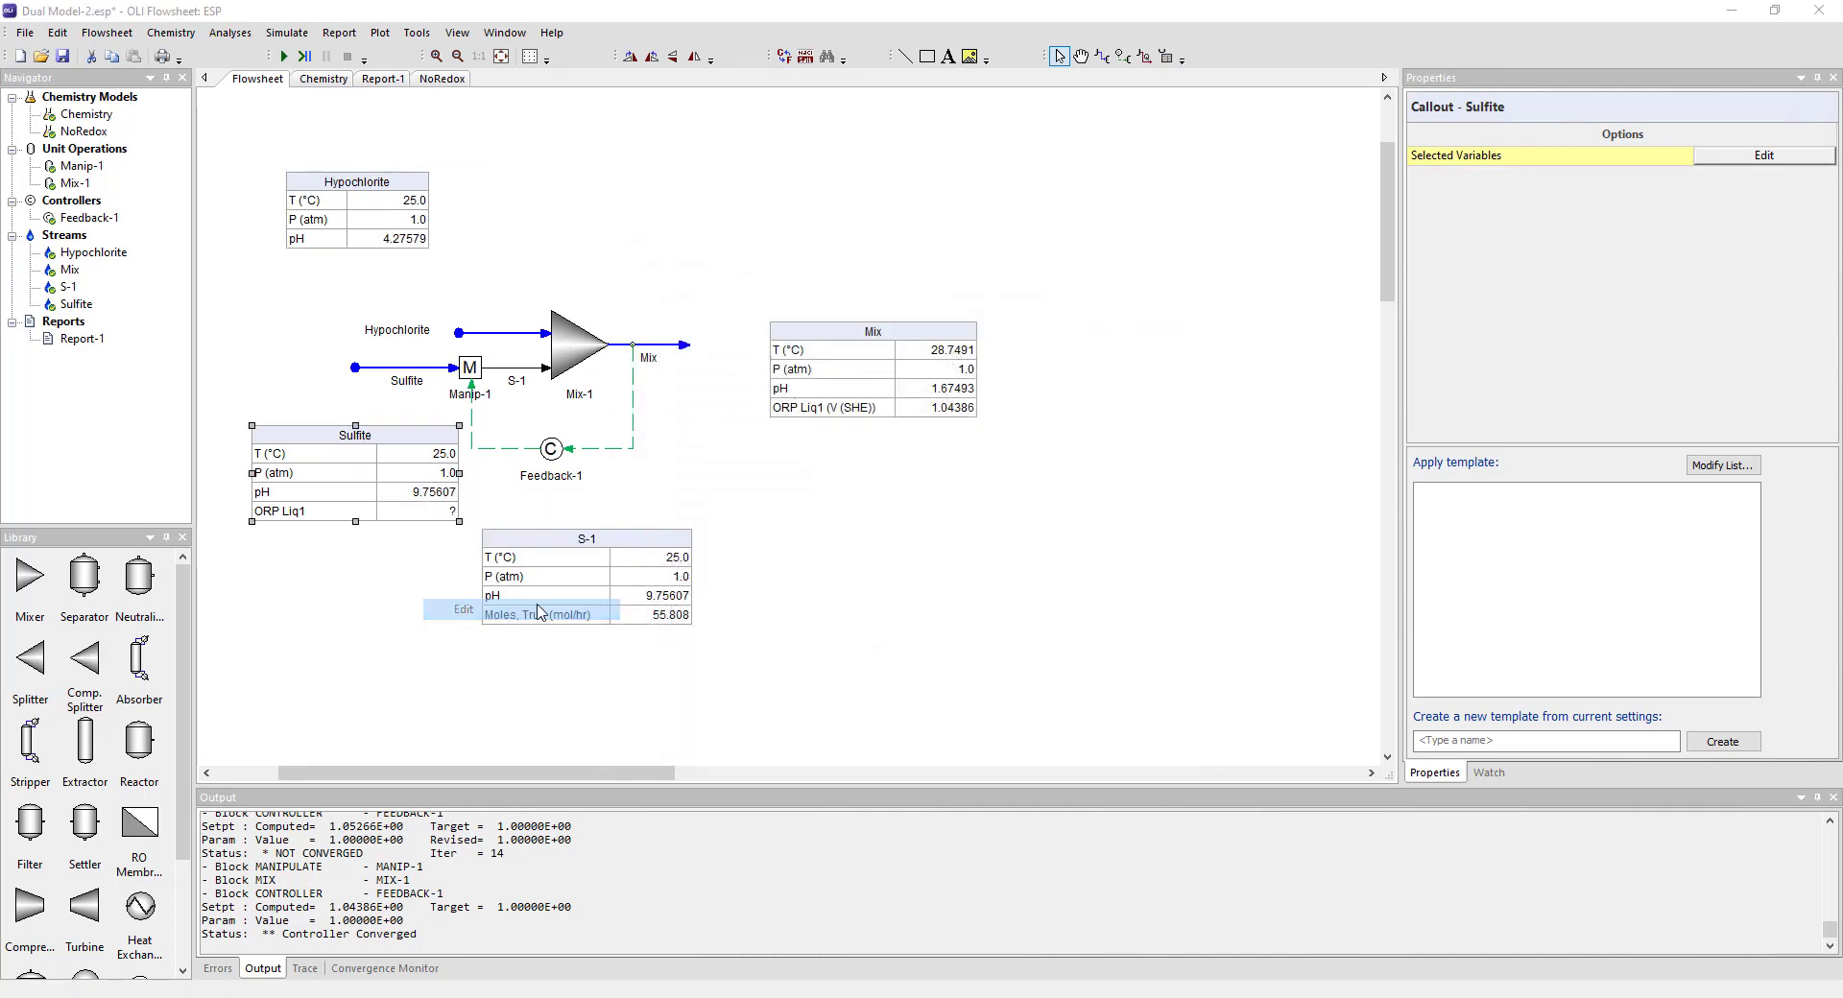
click(981, 389)
click(914, 534)
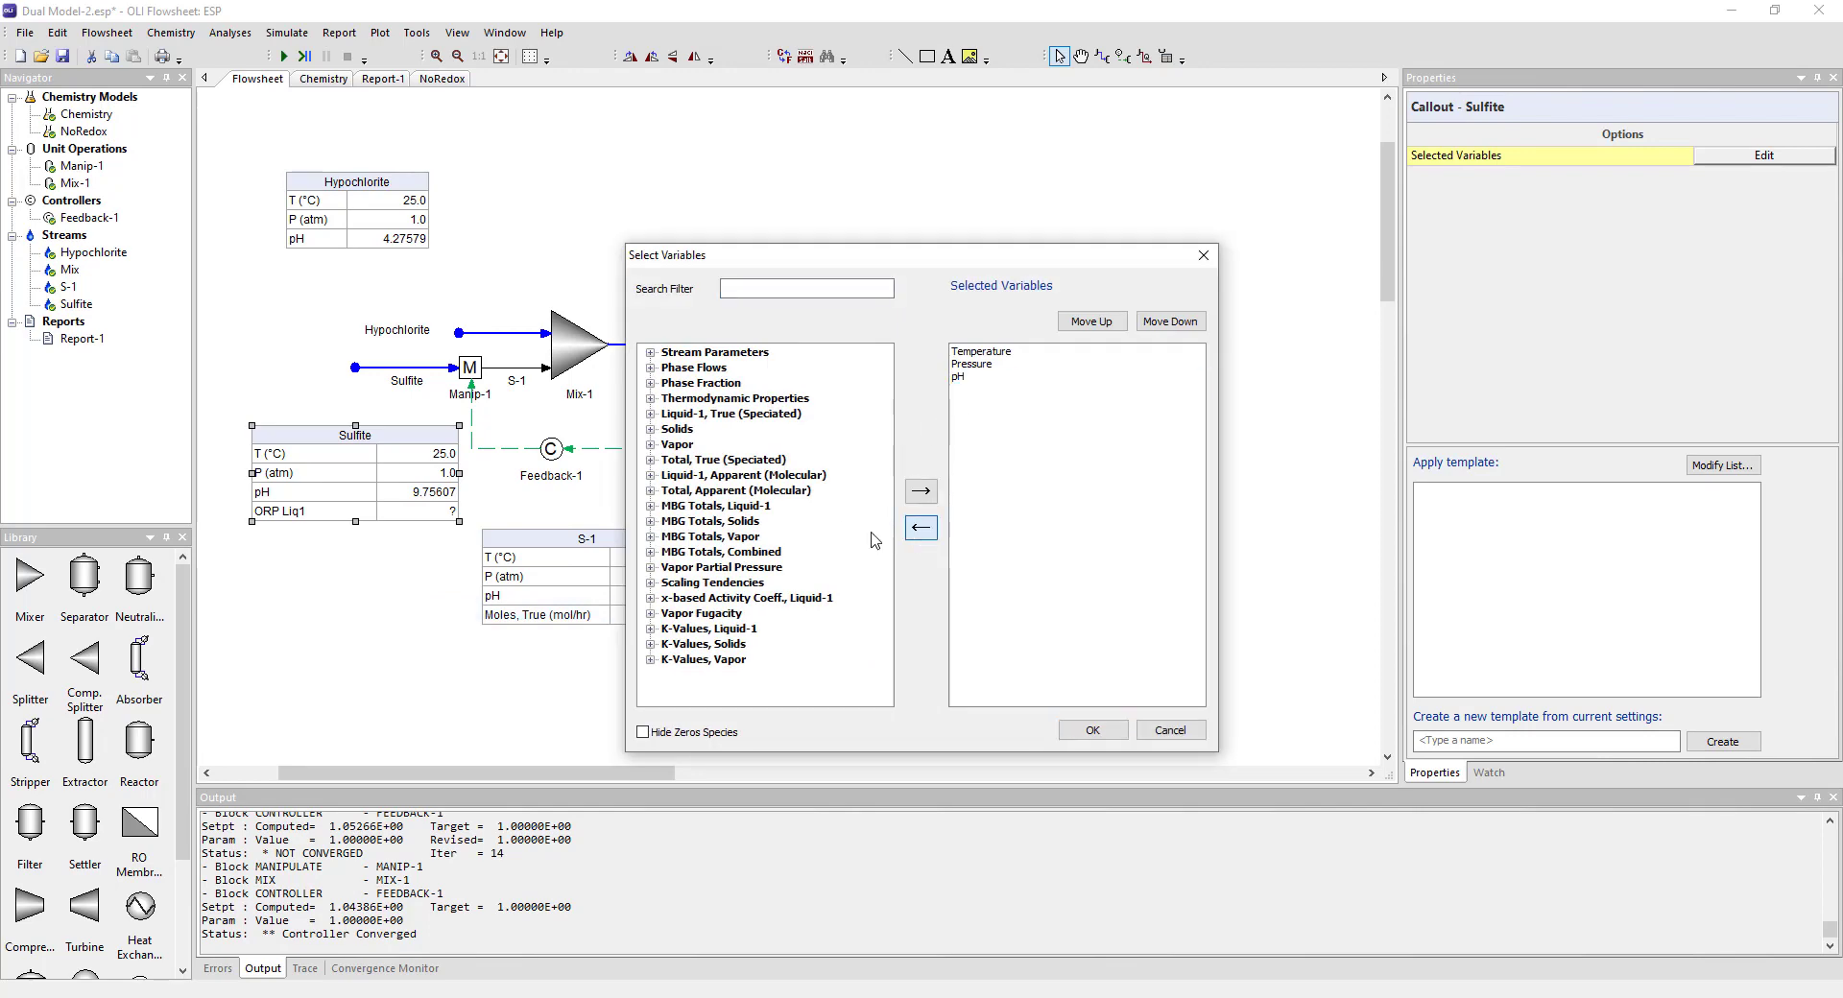
click(1093, 731)
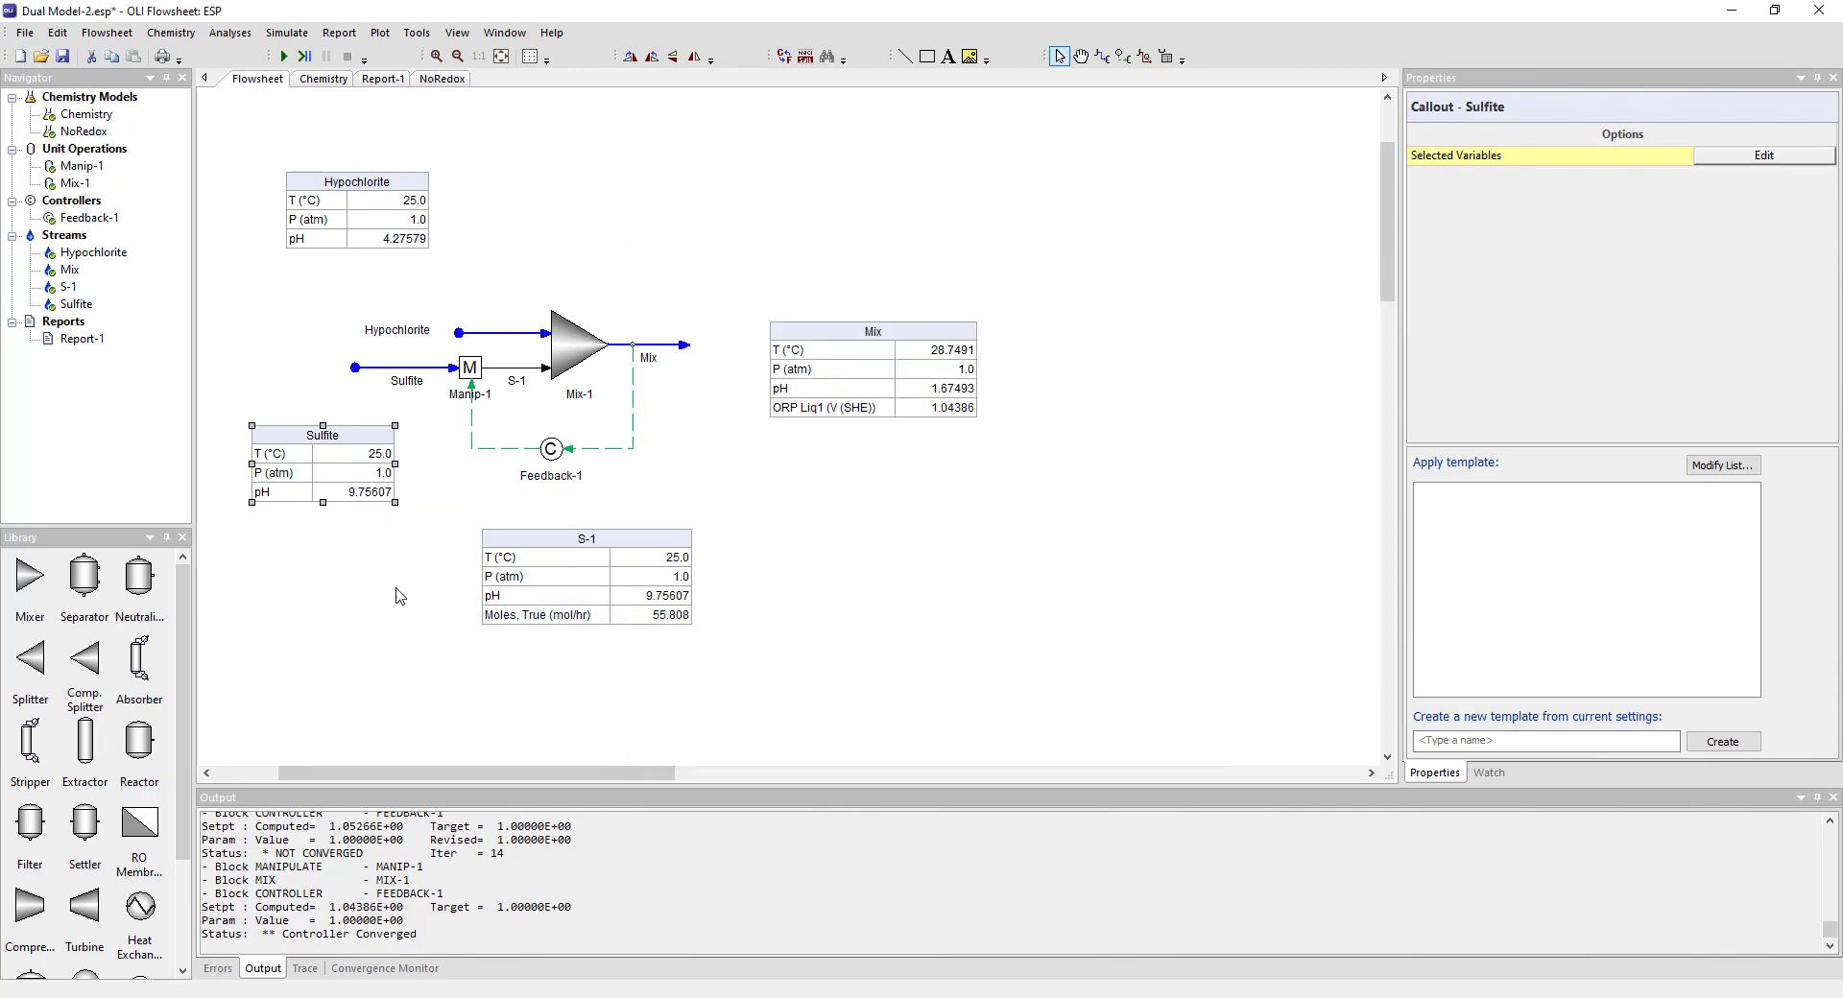